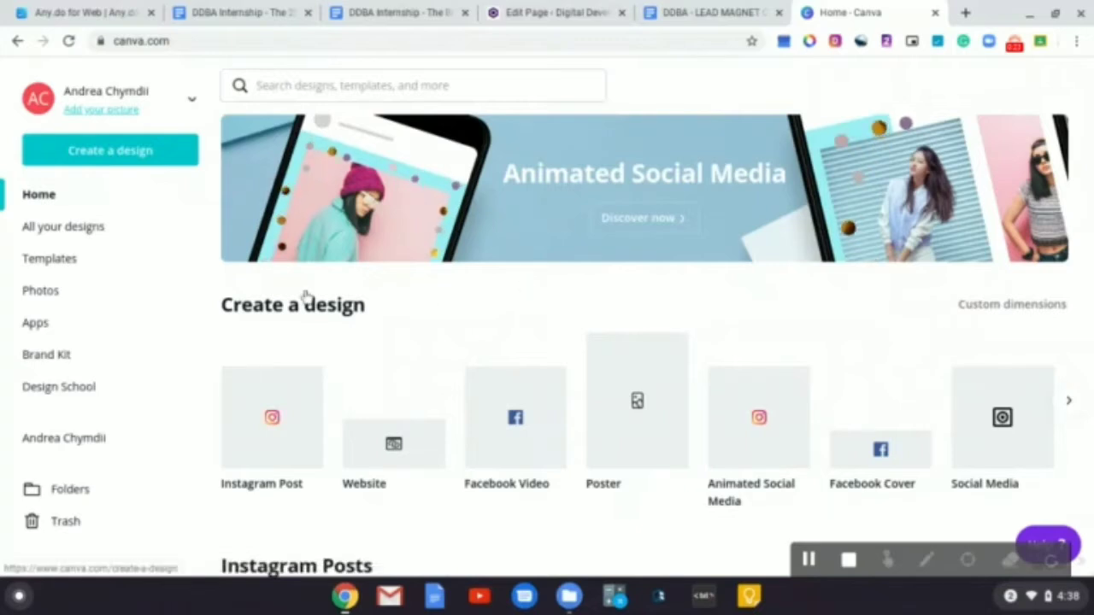
Open the HE design from the list of all your designs
scroll(333, 407, "down", 3)
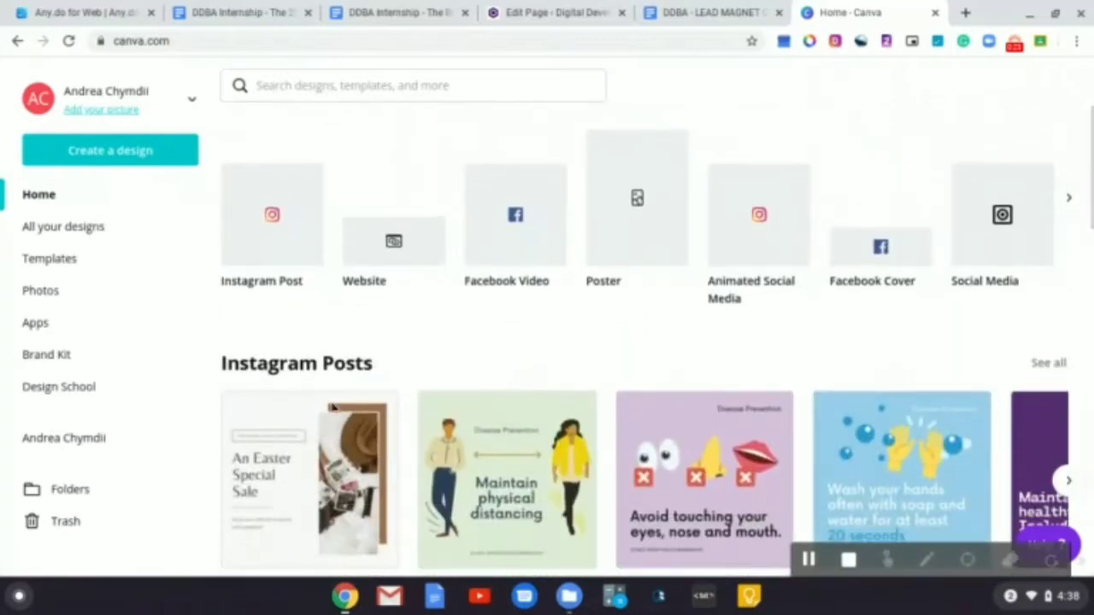
scroll(298, 360, "down", 1)
scroll(298, 360, "up", 2)
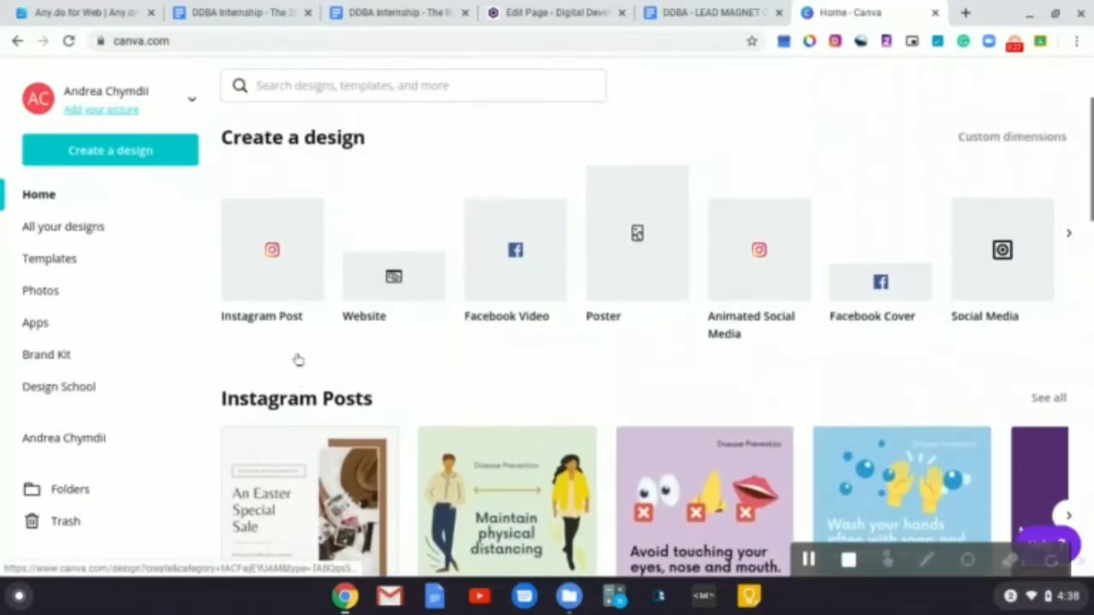
scroll(298, 360, "up", 2)
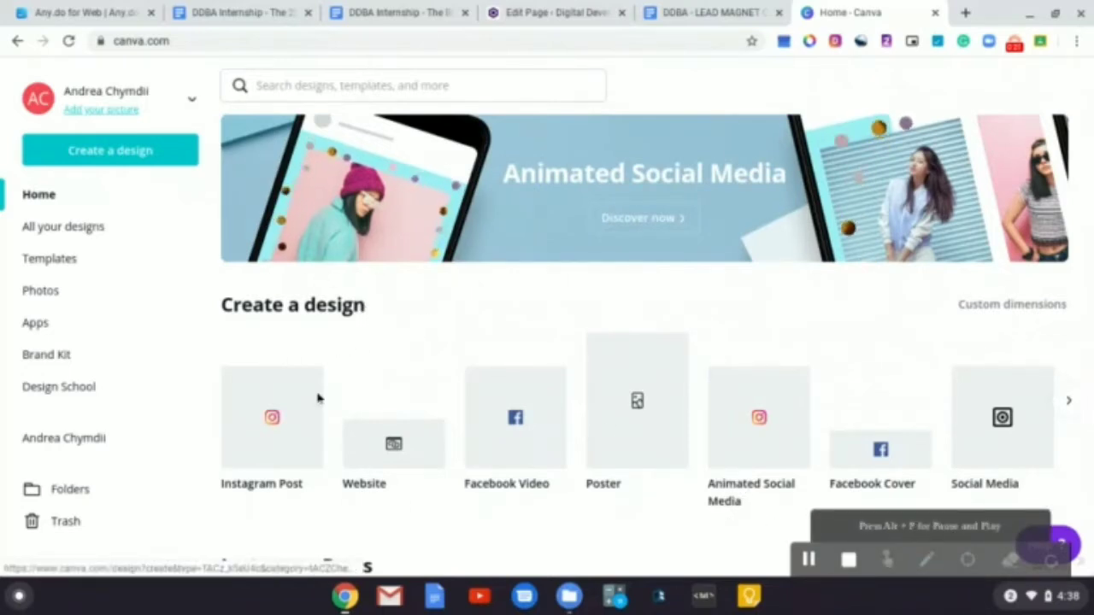
left_click(71, 239)
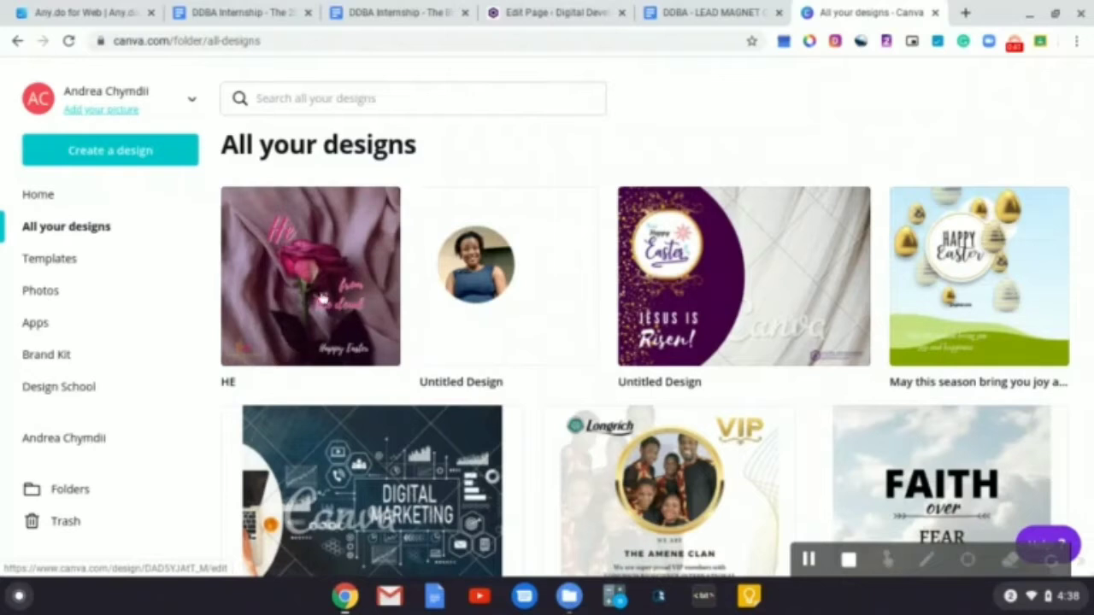
left_click(310, 297)
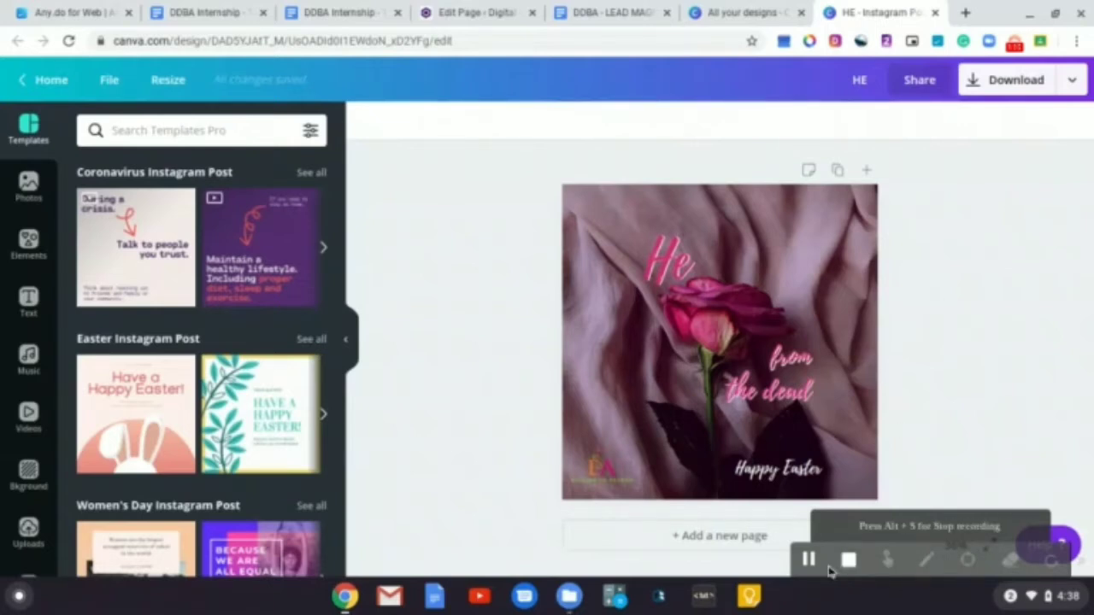
Add a new page after the first and delete the image on it
left_click(716, 544)
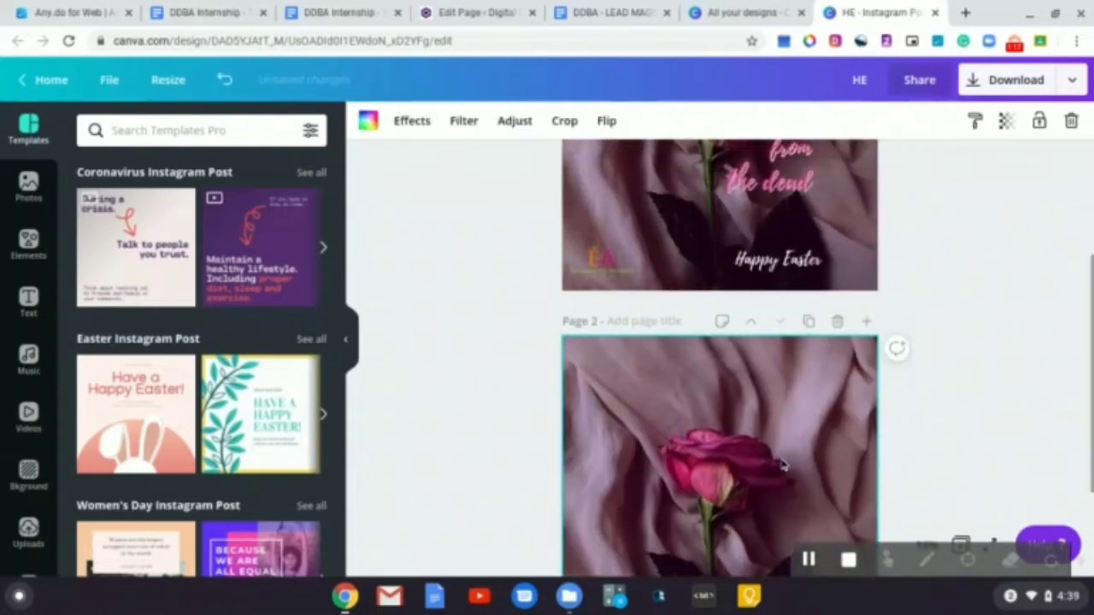
scroll(783, 465, "up", 3)
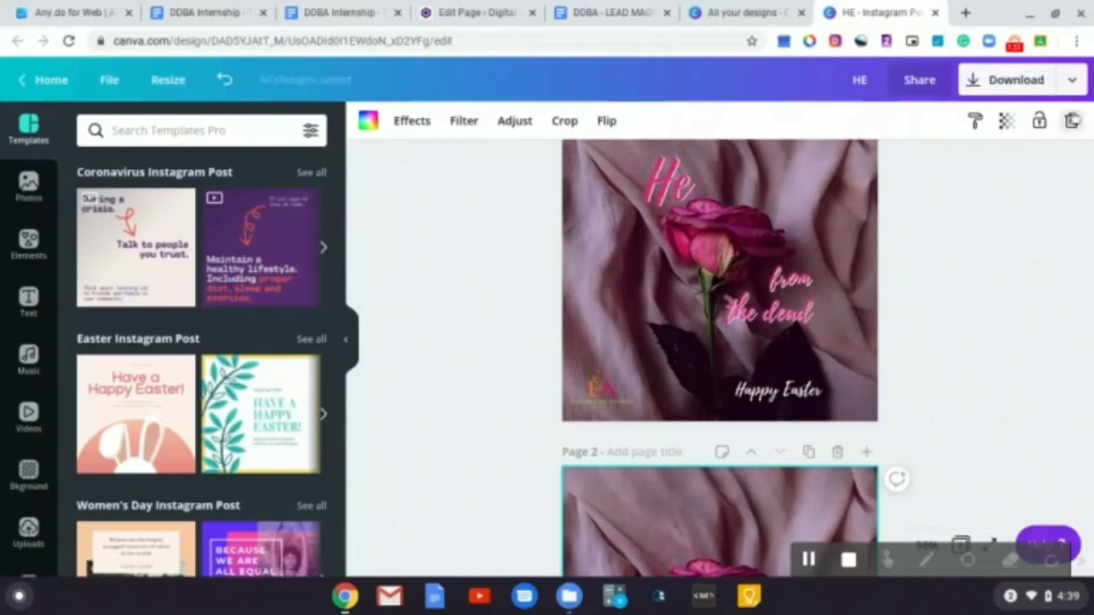
key("Delete")
scroll(603, 518, "down", 2)
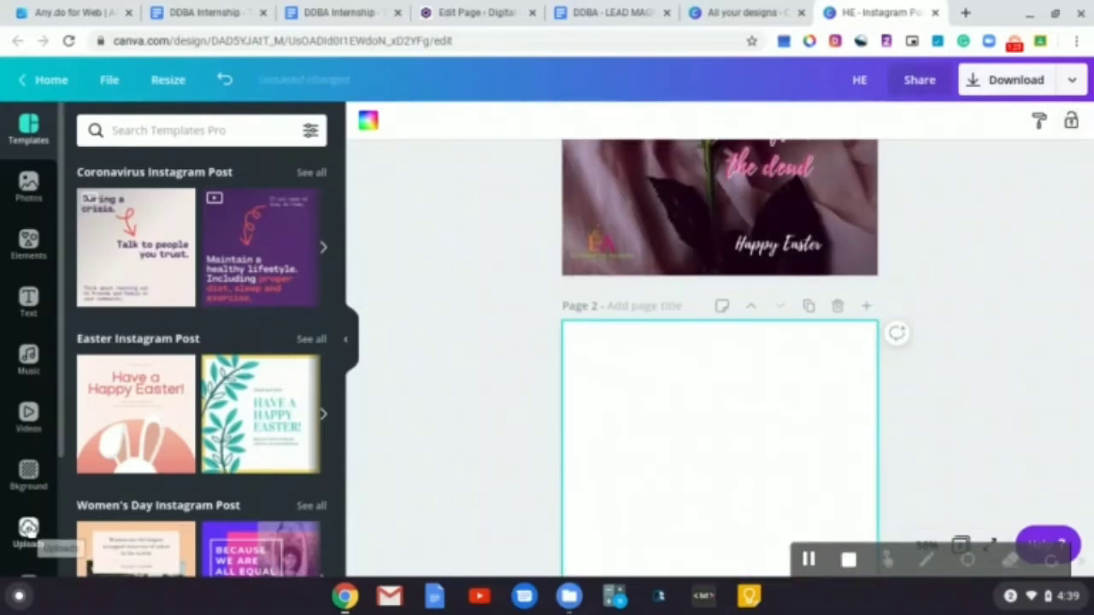
Place the uploaded grey rose photo onto page 2
left_click(28, 530)
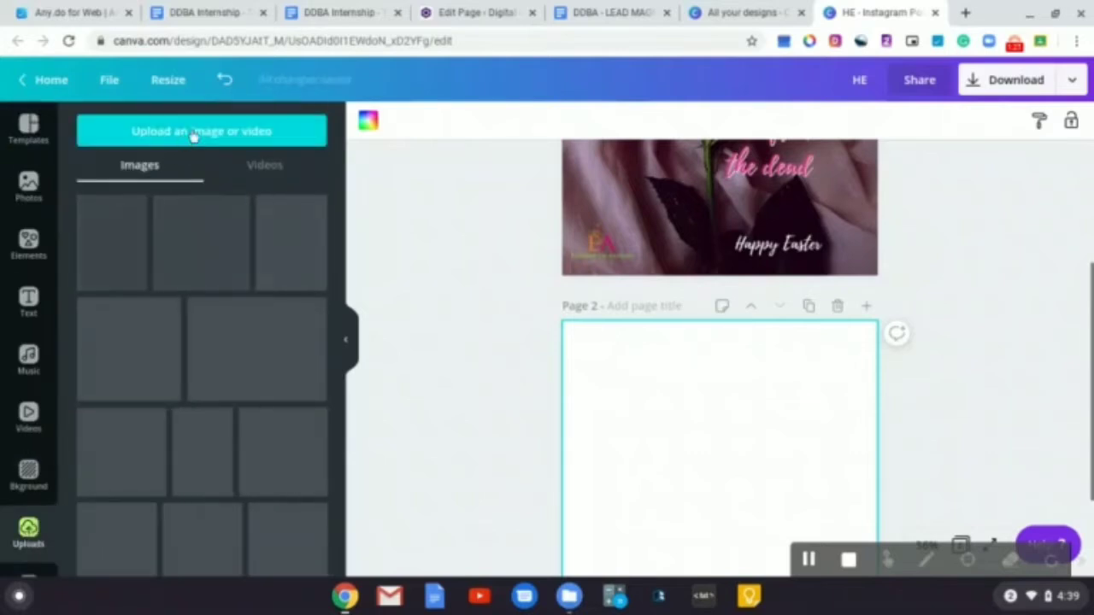
left_click(193, 135)
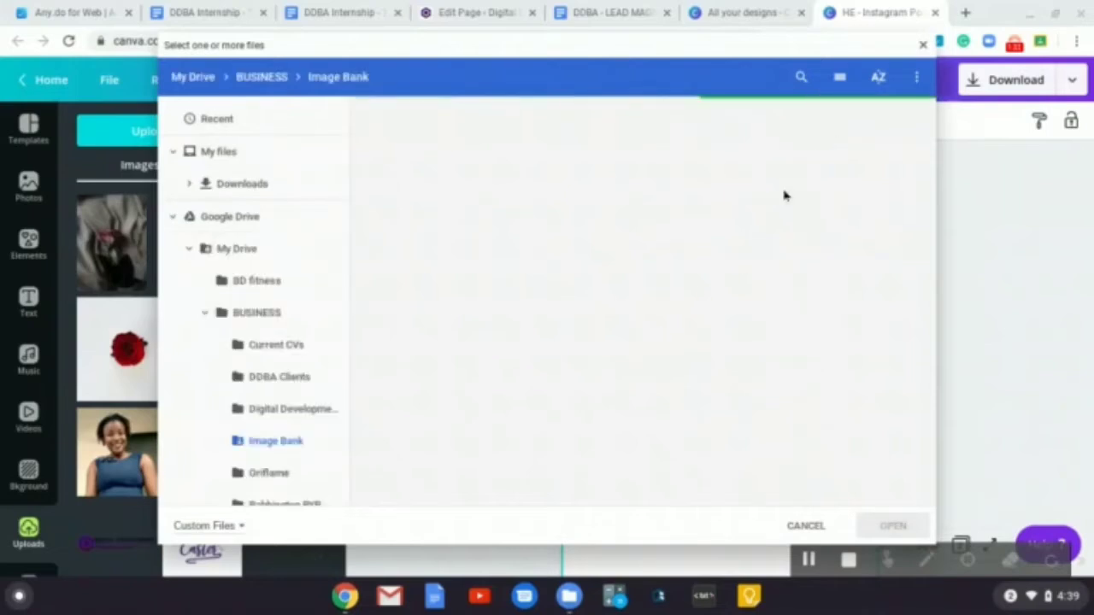
left_click(924, 45)
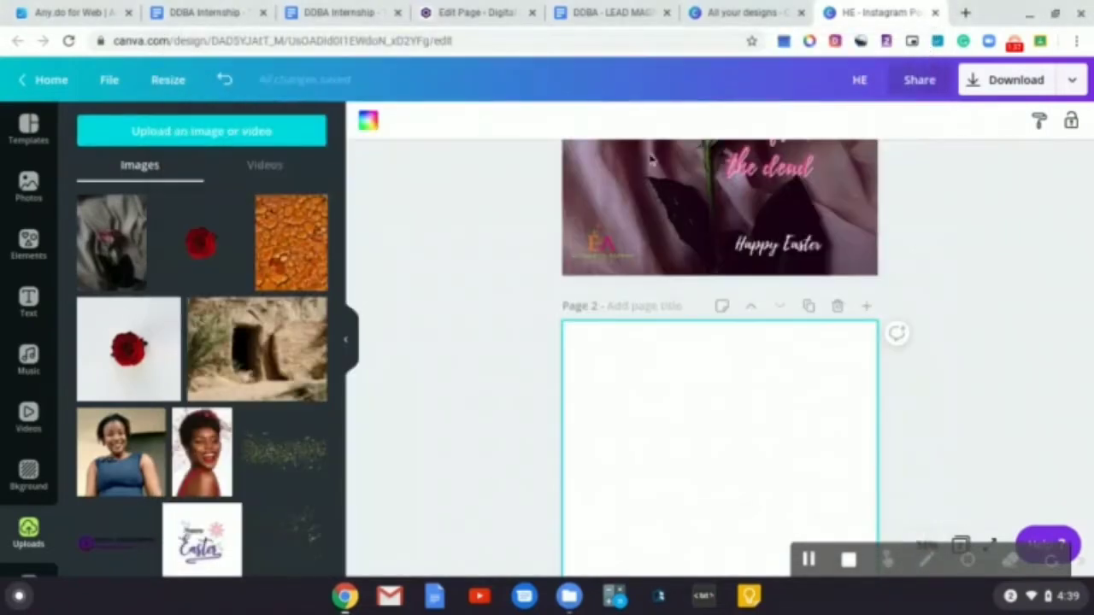
left_click(111, 254)
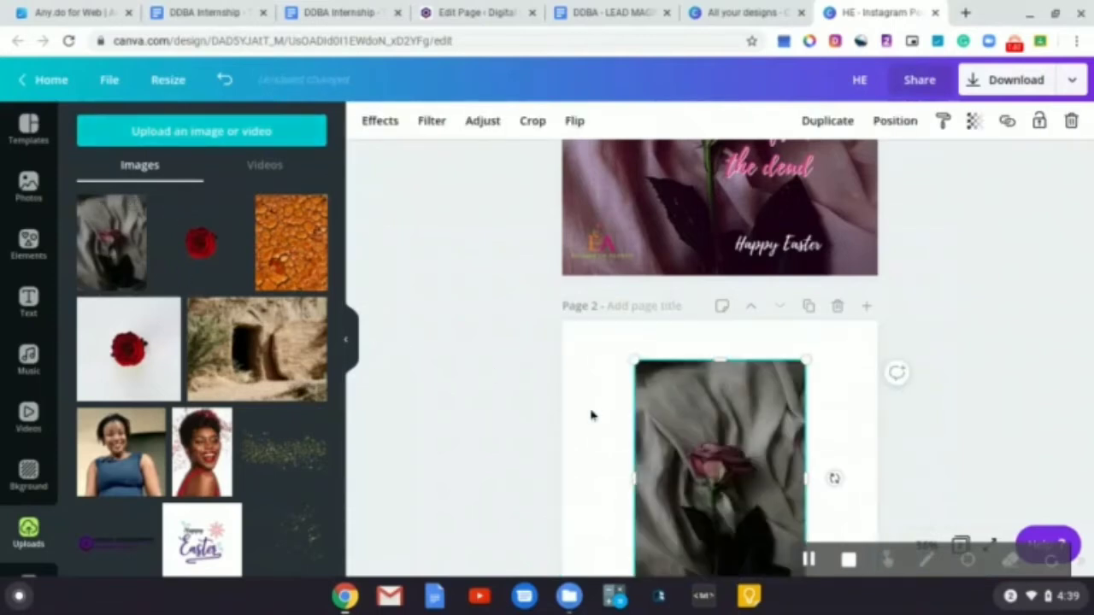
Enlarge the rose photo so it fills the whole of page 2
scroll(716, 416, "up", 3)
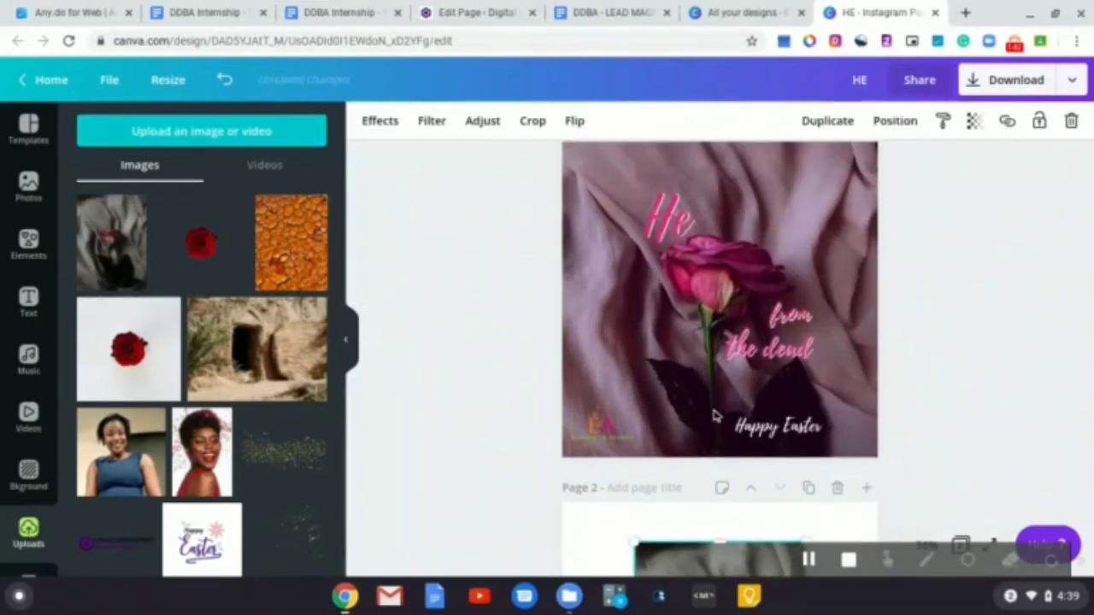
scroll(719, 359, "down", 1)
scroll(720, 359, "up", 1)
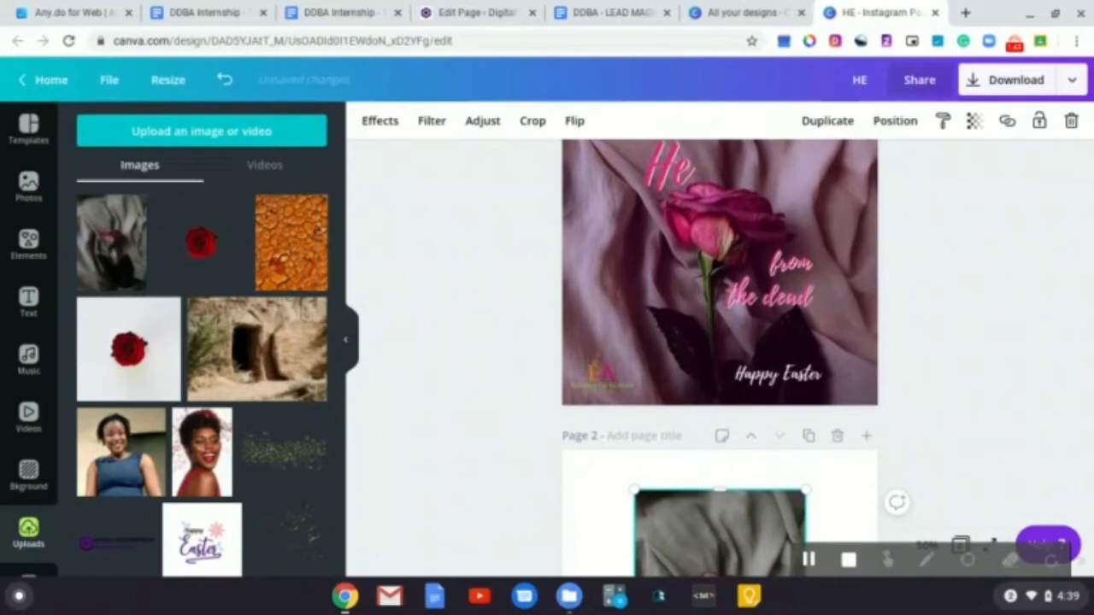
scroll(720, 359, "up", 1)
scroll(719, 359, "down", 4)
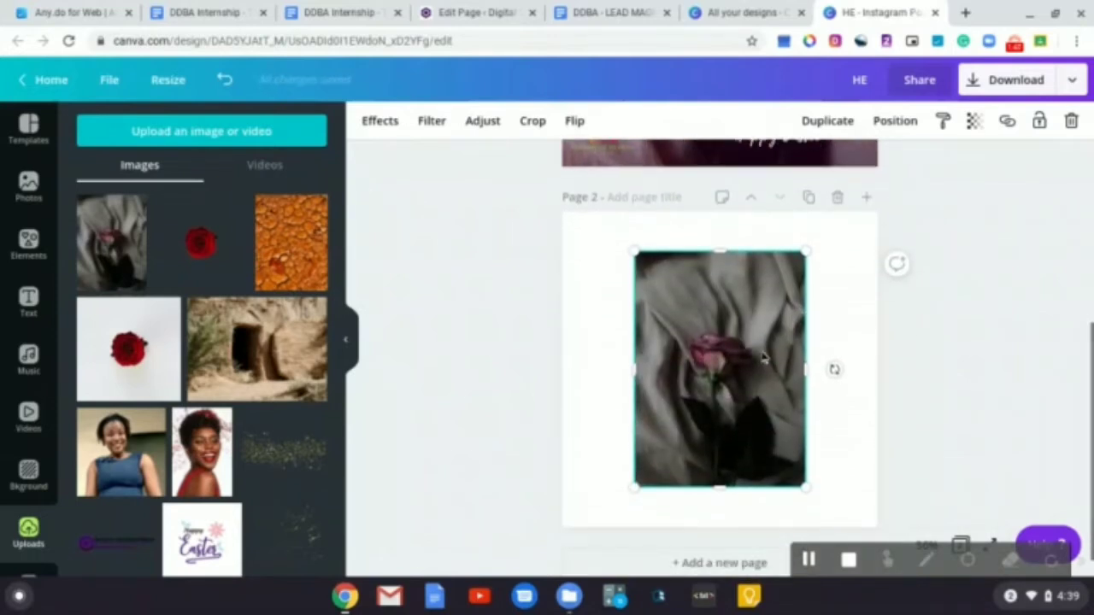
left_click_drag(765, 358, 689, 400)
left_click_drag(731, 289, 976, 163)
left_click_drag(739, 336, 740, 402)
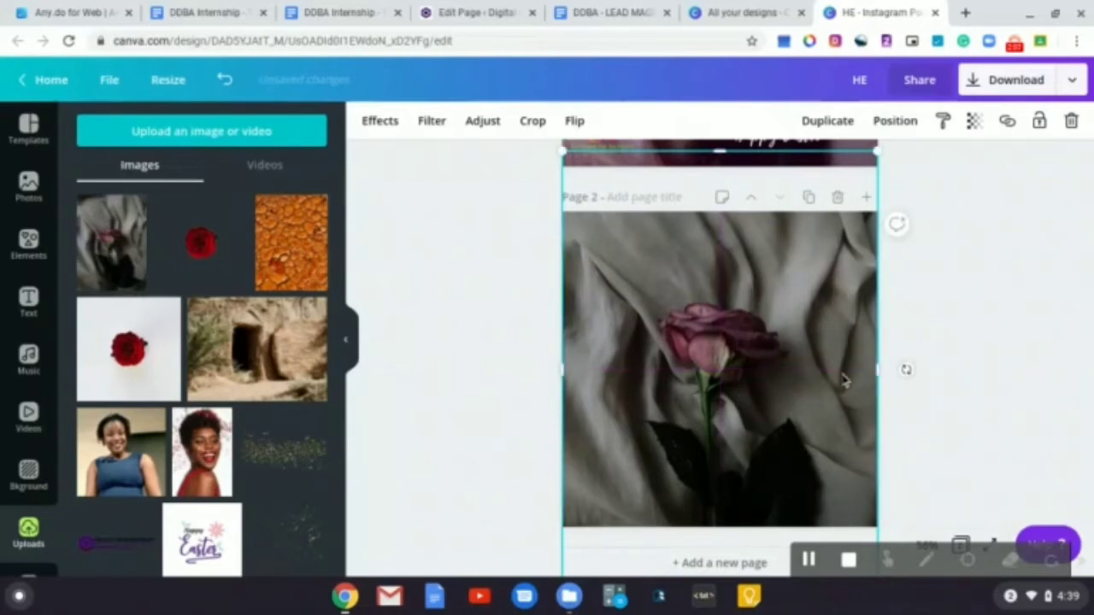
left_click(958, 381)
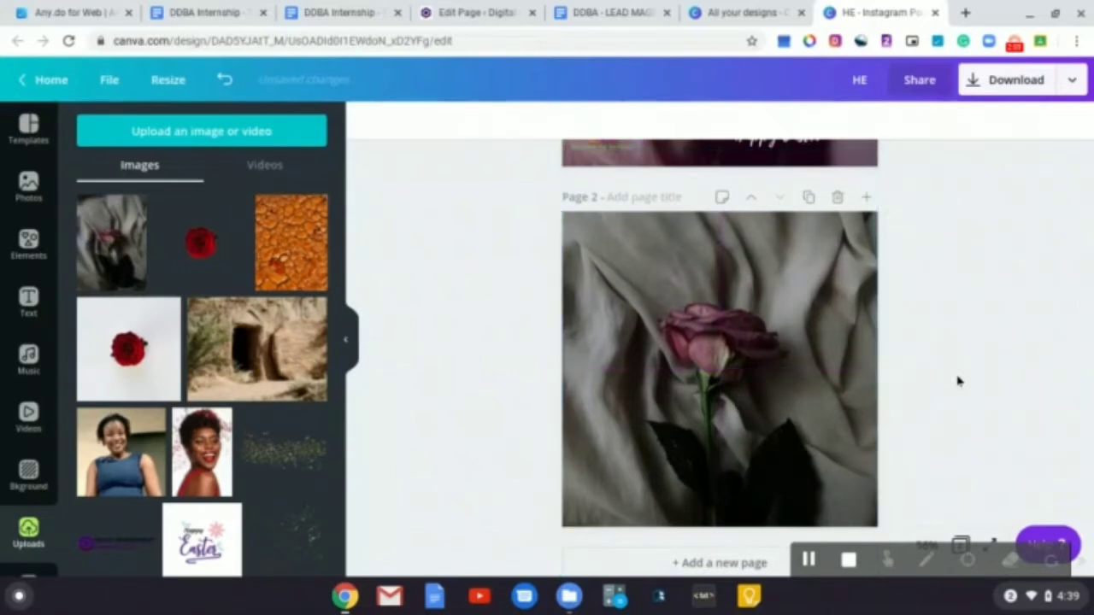
Apply the Peony filter at intensity 50 to the page 2 photo
scroll(958, 381, "up", 5)
scroll(720, 359, "down", 5)
scroll(720, 359, "up", 3)
scroll(720, 358, "up", 2)
scroll(721, 359, "down", 1)
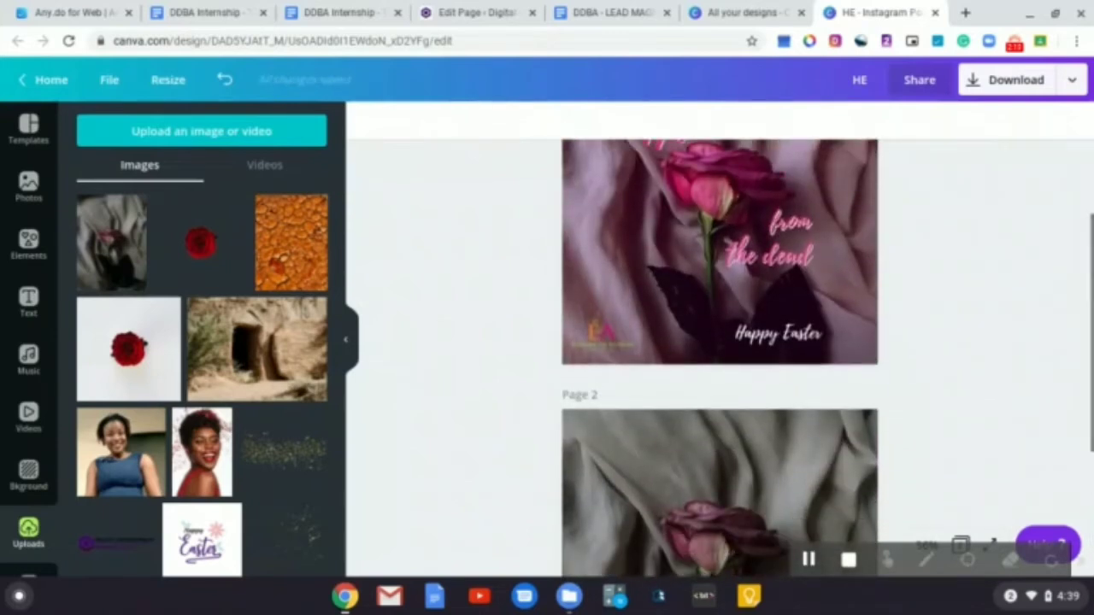
scroll(930, 379, "down", 1)
left_click(769, 371)
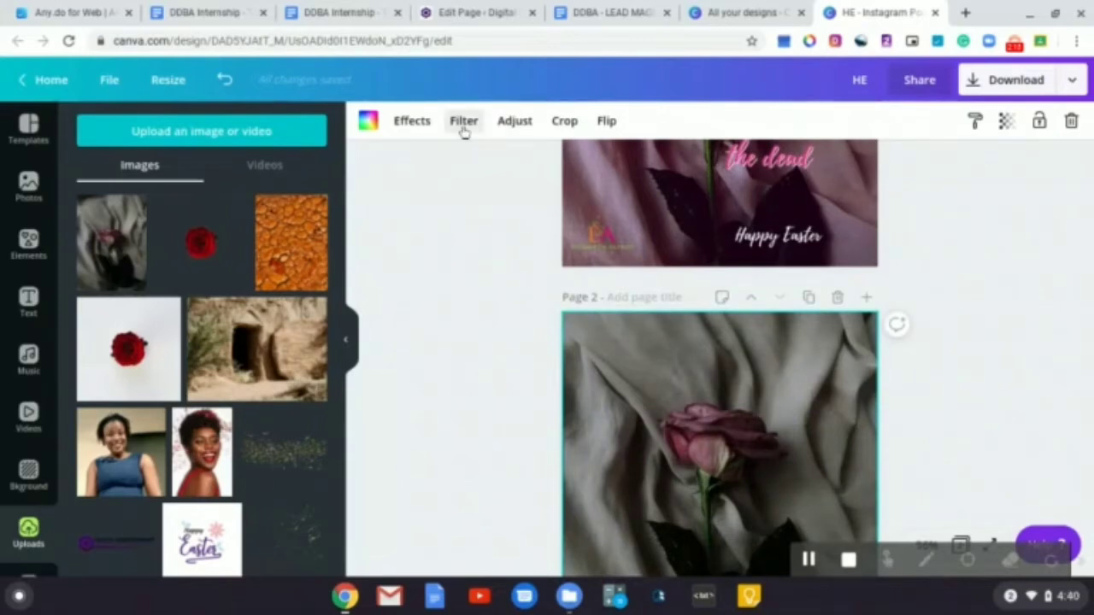
left_click(349, 346)
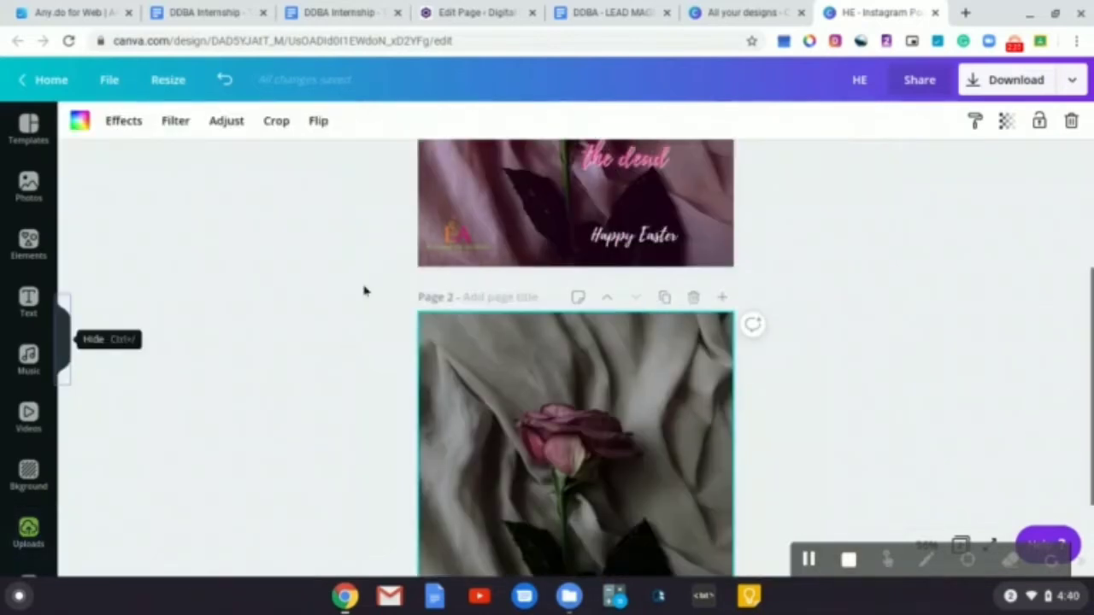
left_click(176, 122)
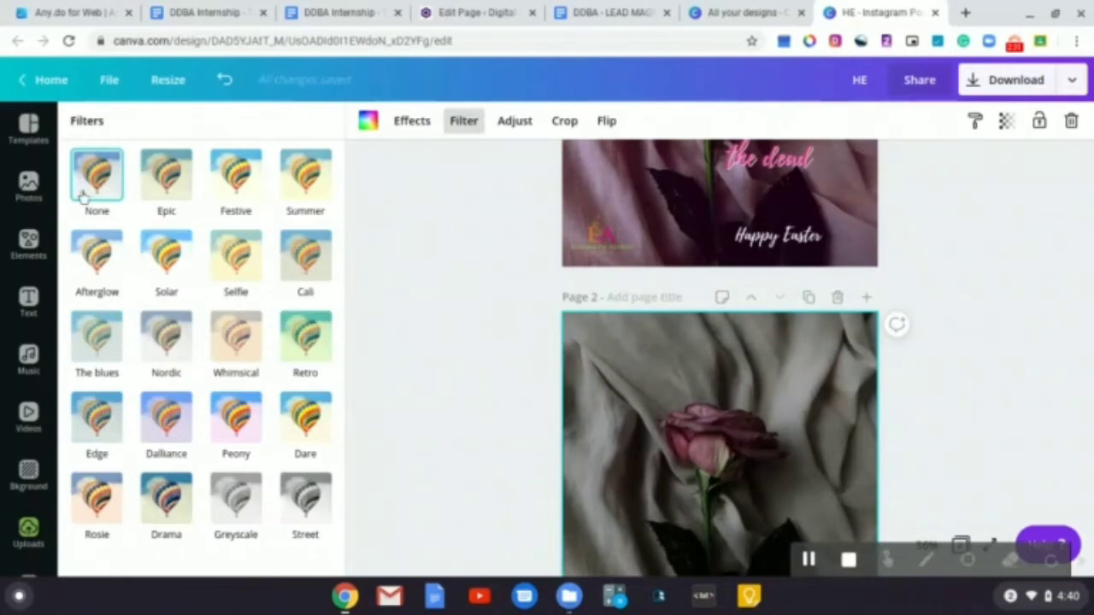
left_click(242, 431)
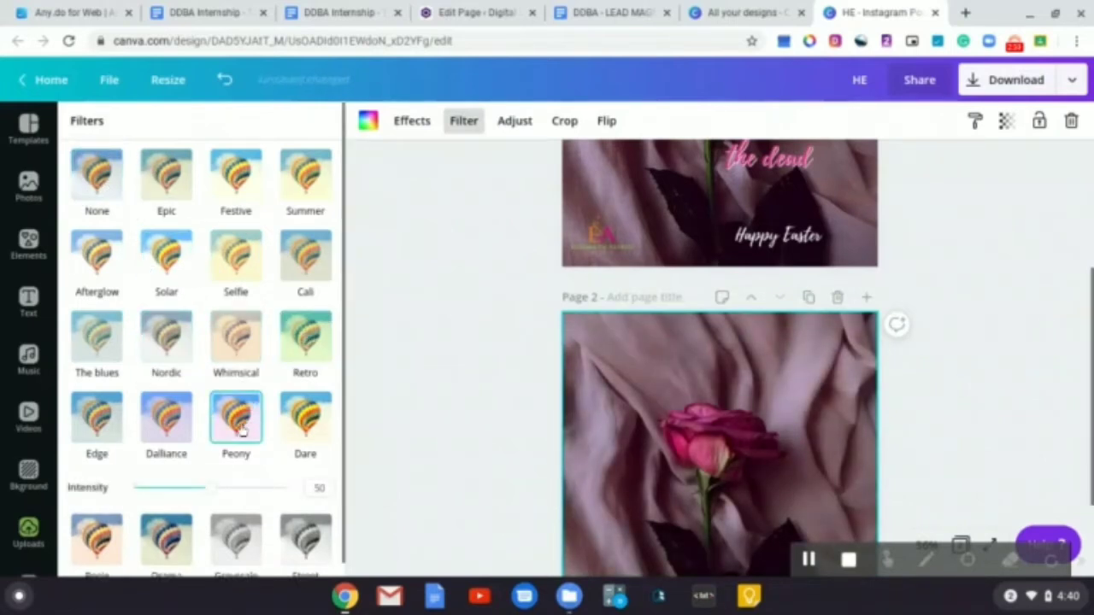
scroll(628, 494, "up", 3)
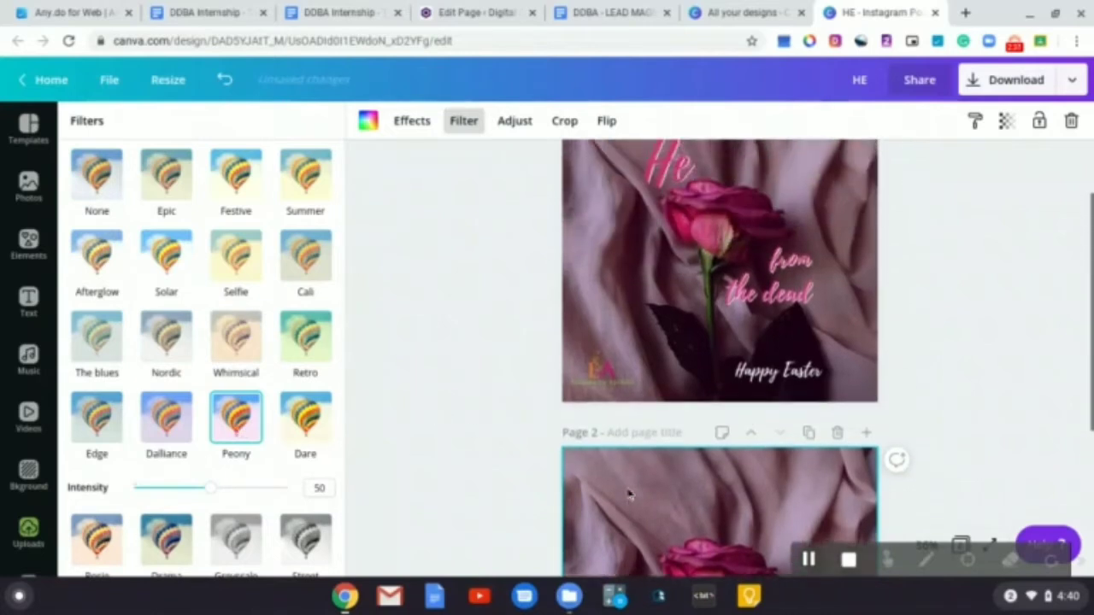
scroll(630, 490, "down", 4)
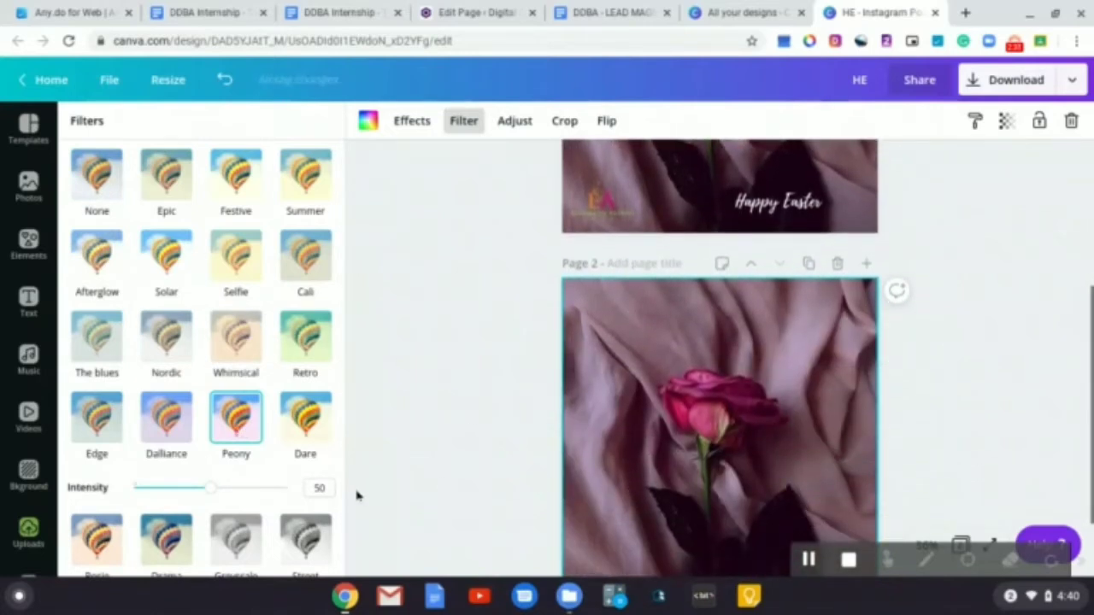
mouse_move(214, 493)
left_mouse_down()
mouse_move(325, 495)
mouse_move(136, 495)
mouse_move(207, 489)
left_mouse_up()
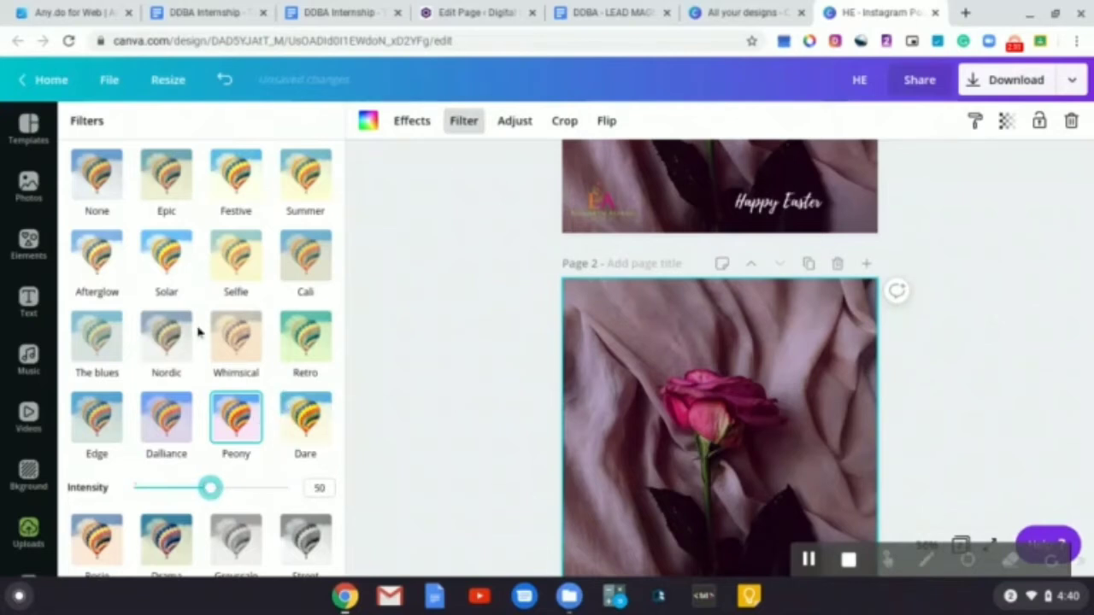
Try the Solar, Selfie, Cali, Summer, Rosie, Greyscale, Street and Drama filters on the photo
left_click(168, 256)
left_click(236, 254)
left_click(305, 266)
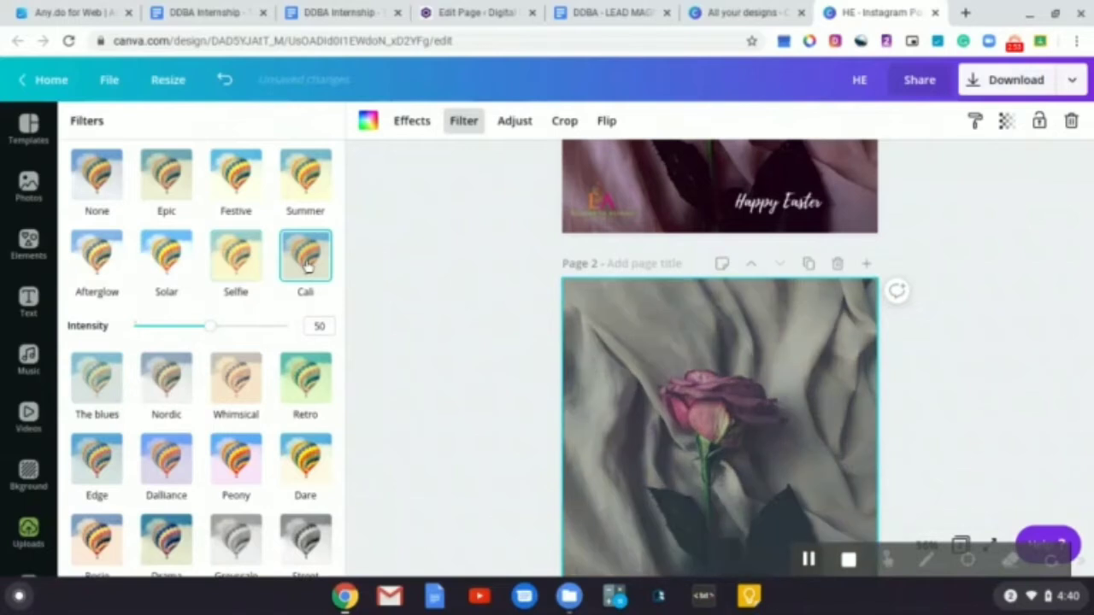
left_click(307, 192)
scroll(262, 362, "down", 1)
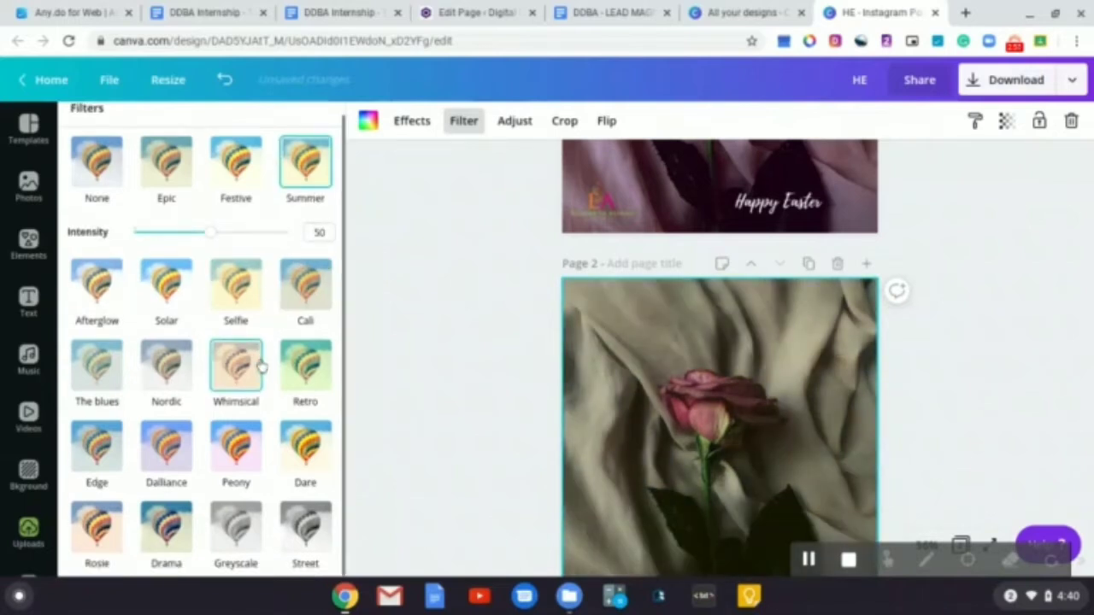
left_click(111, 530)
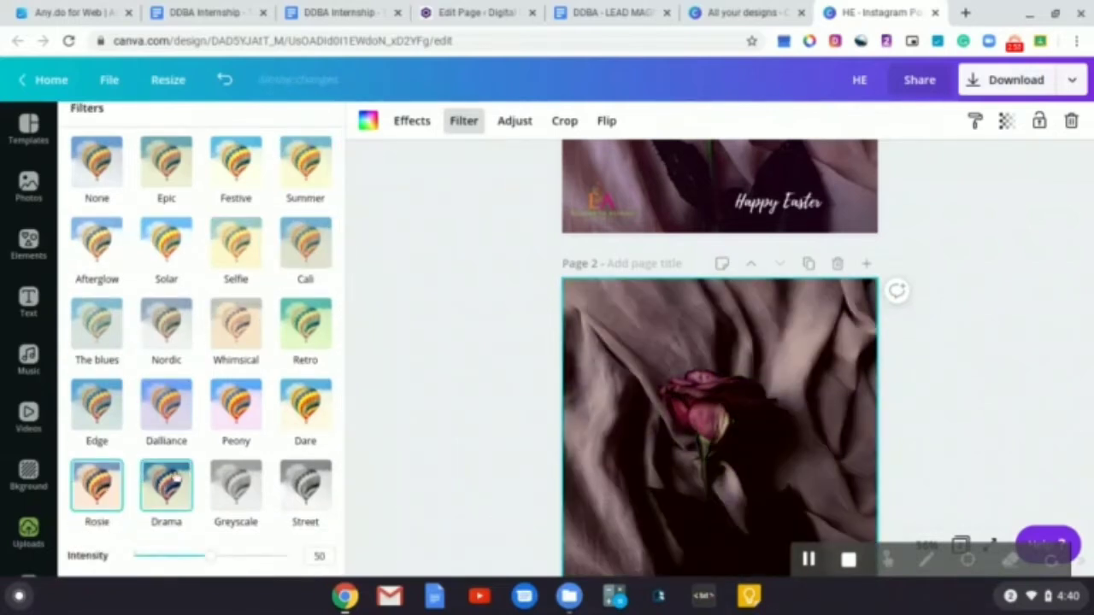
left_click(235, 500)
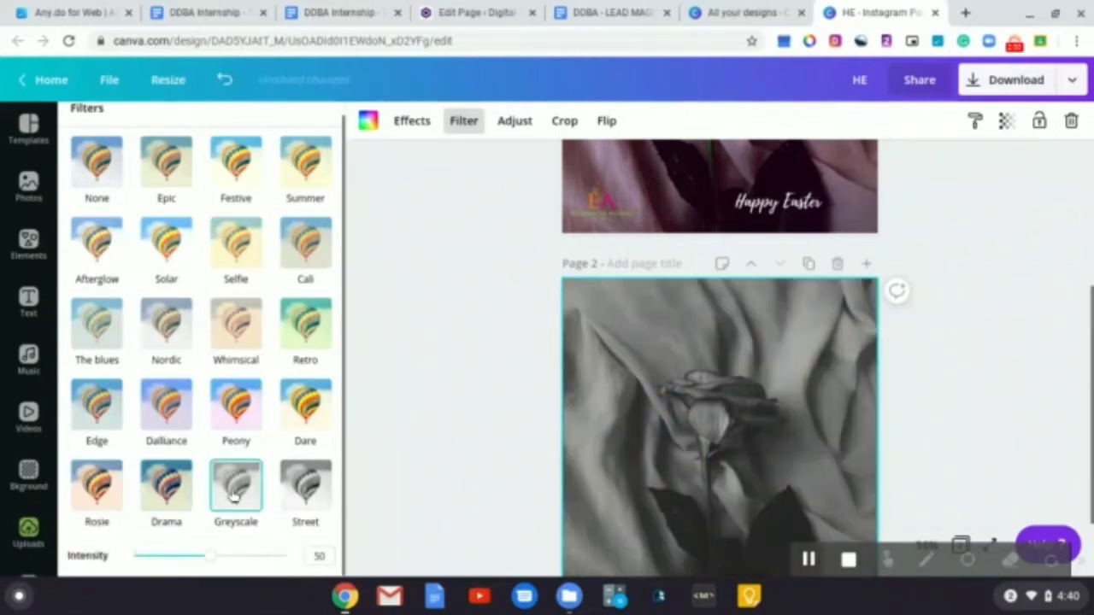
left_click(303, 502)
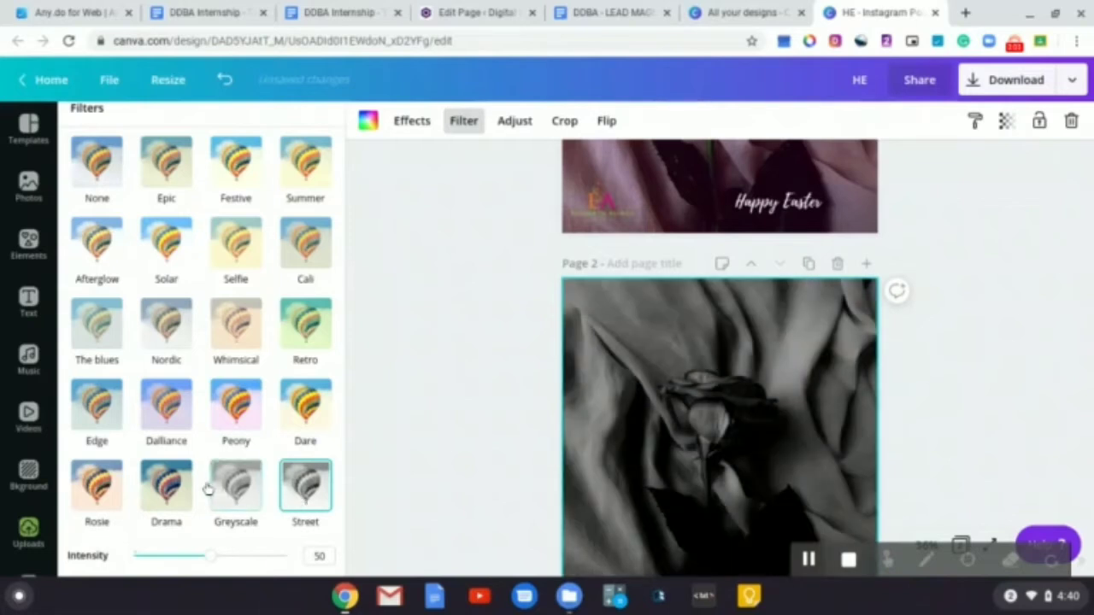
left_click(169, 487)
Switch the photo's filter back to Peony and deselect it
left_click(232, 413)
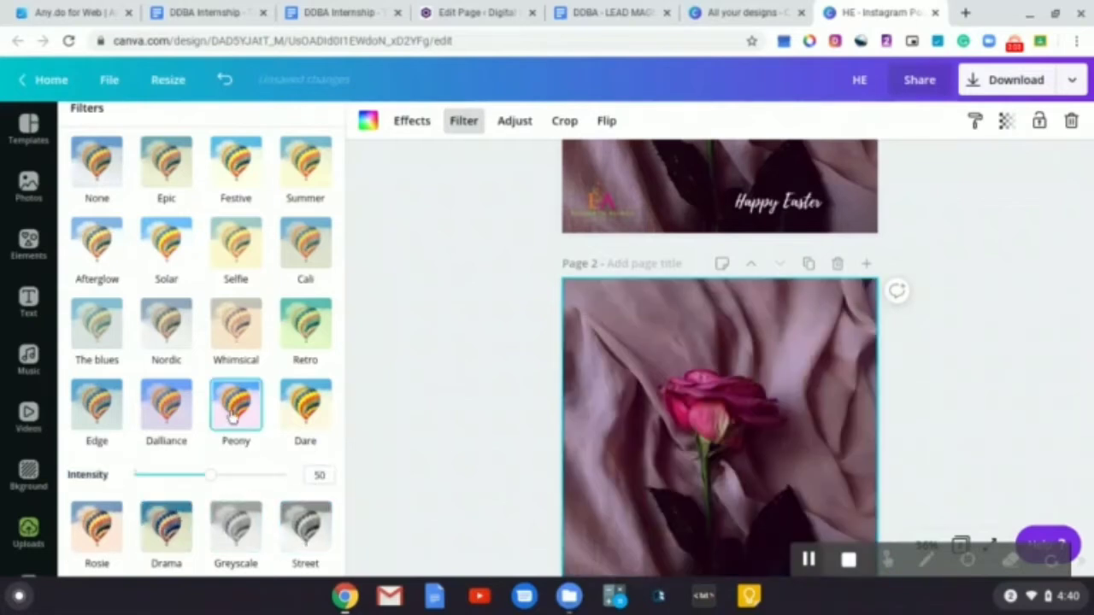
scroll(440, 422, "down", 2)
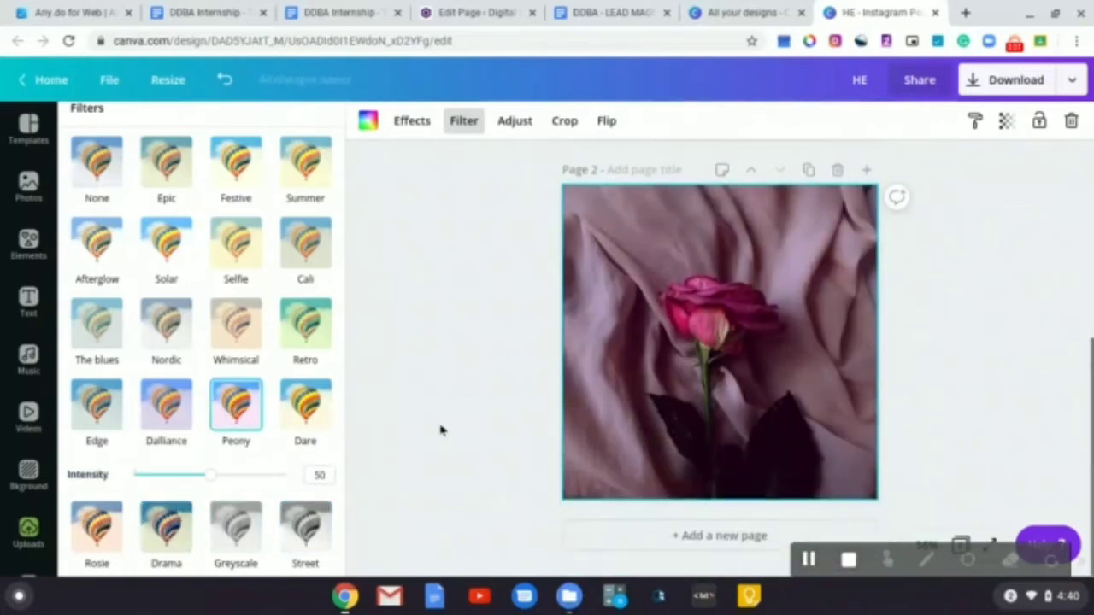
left_click(440, 430)
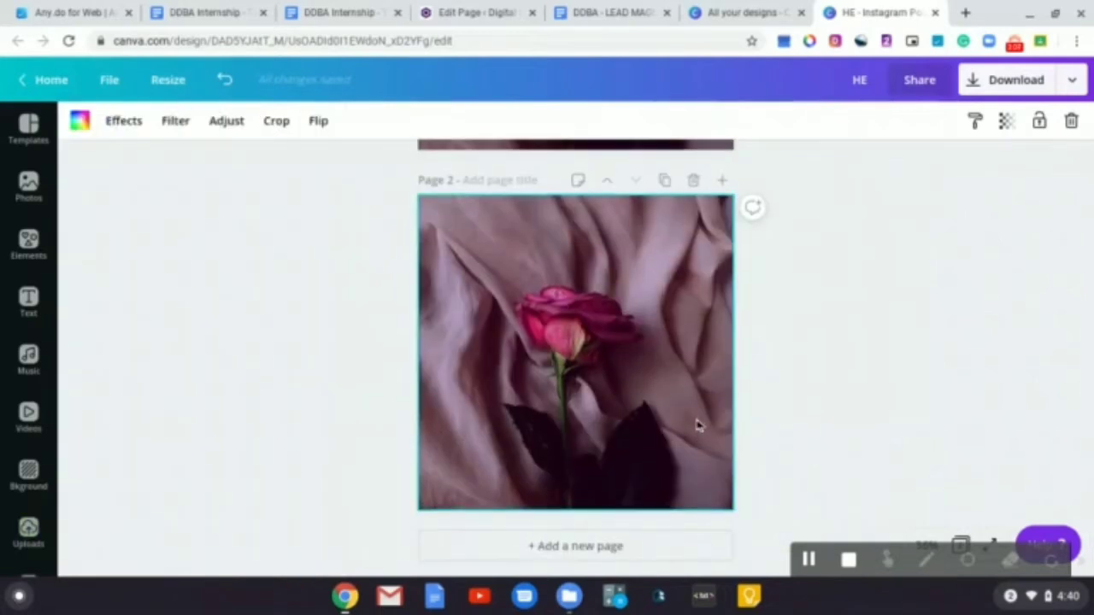
Add the Elizabeth Alfred logo from uploads to page 2 and move it to the bottom-left corner
scroll(354, 384, "up", 5)
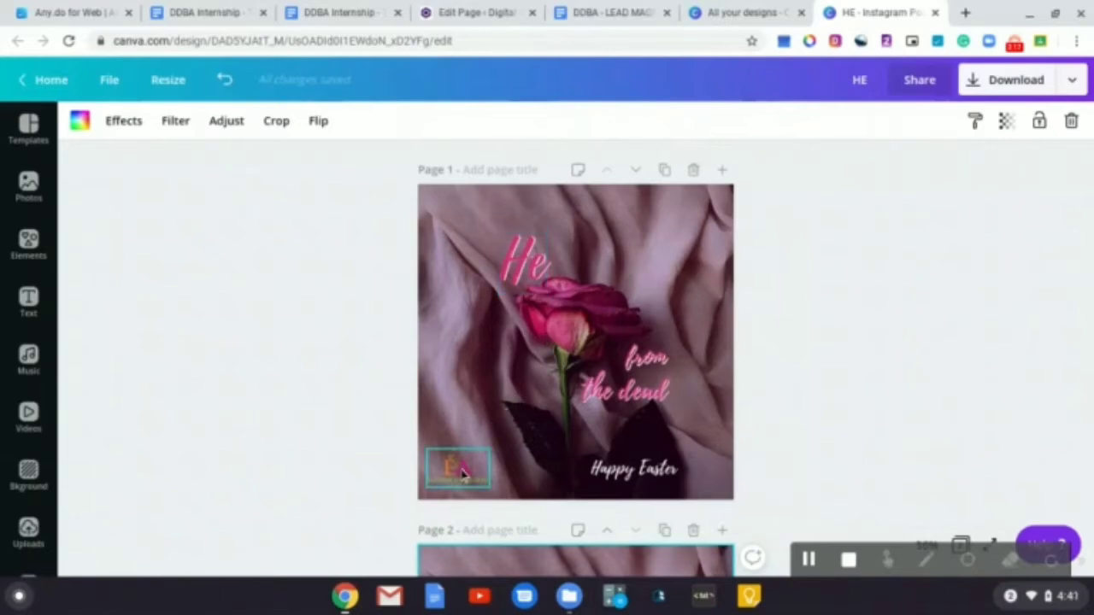
left_click(41, 528)
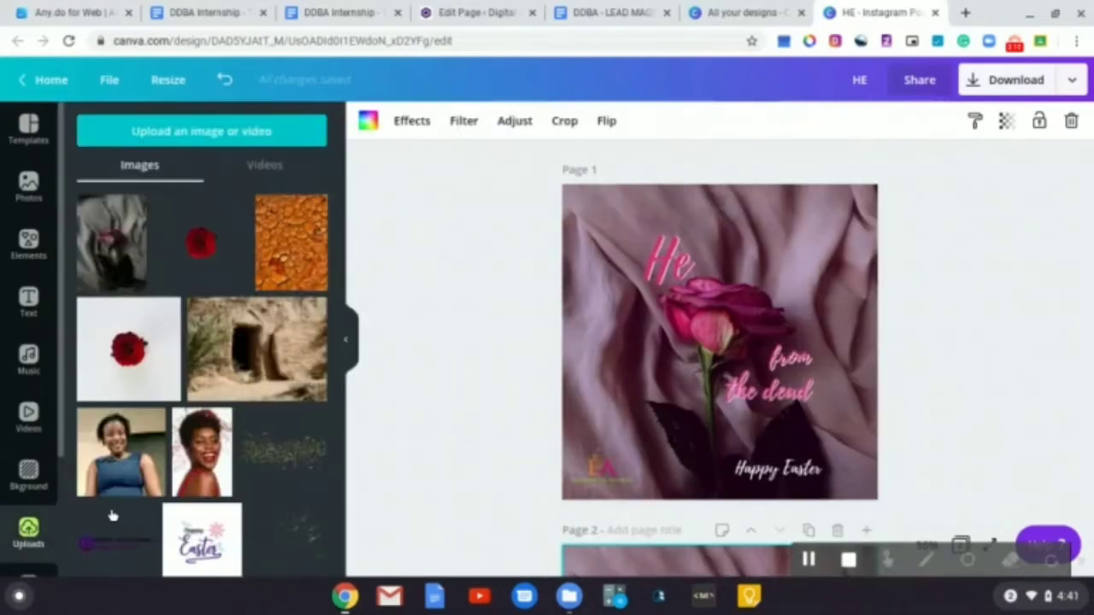
scroll(205, 414, "down", 4)
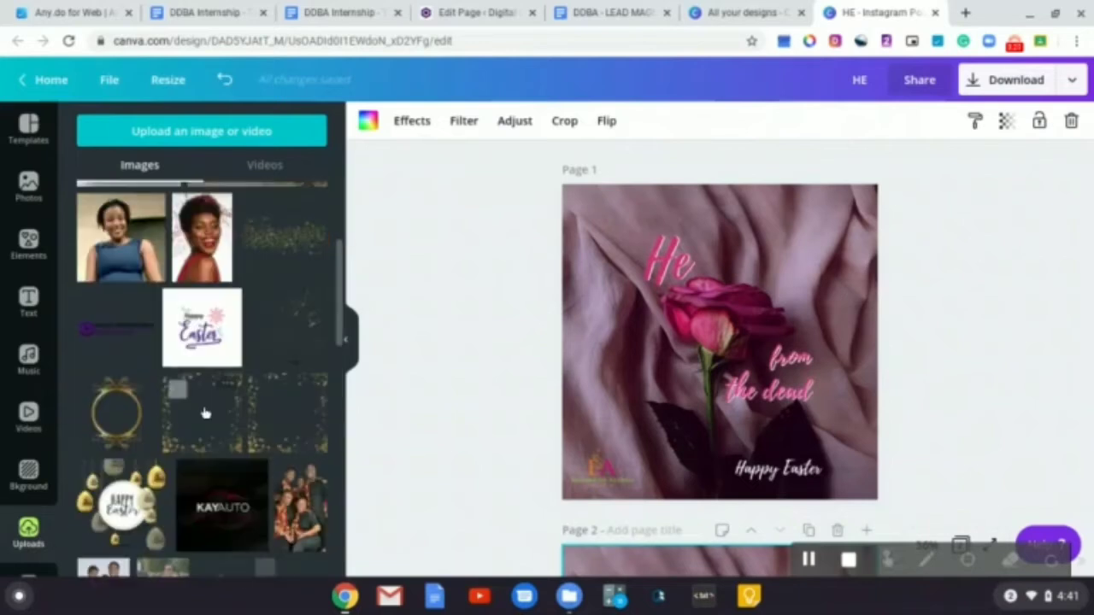
scroll(205, 414, "down", 5)
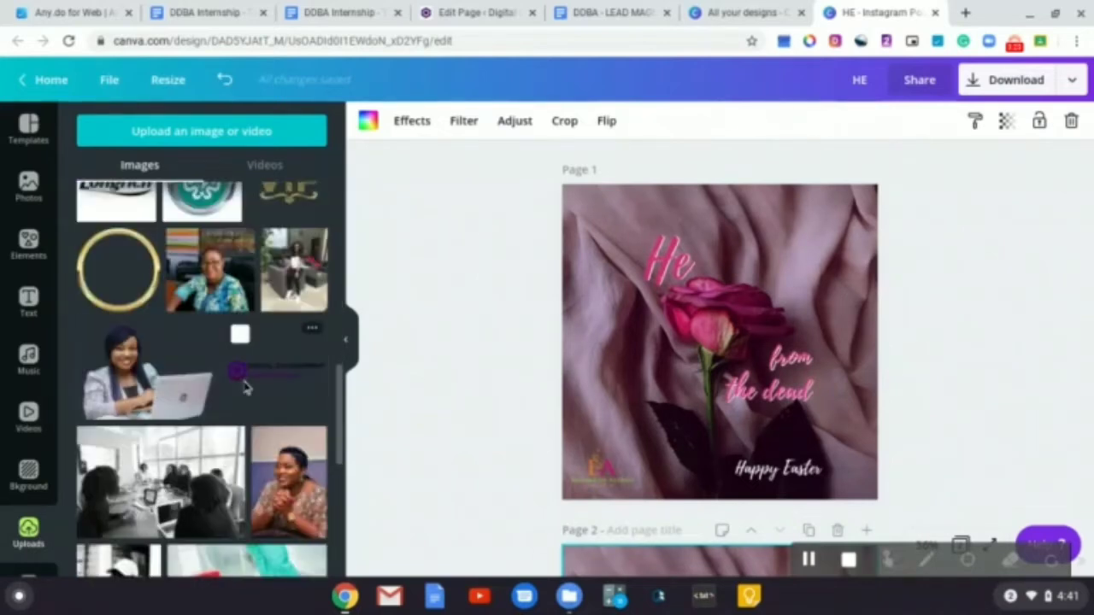
scroll(622, 395, "down", 4)
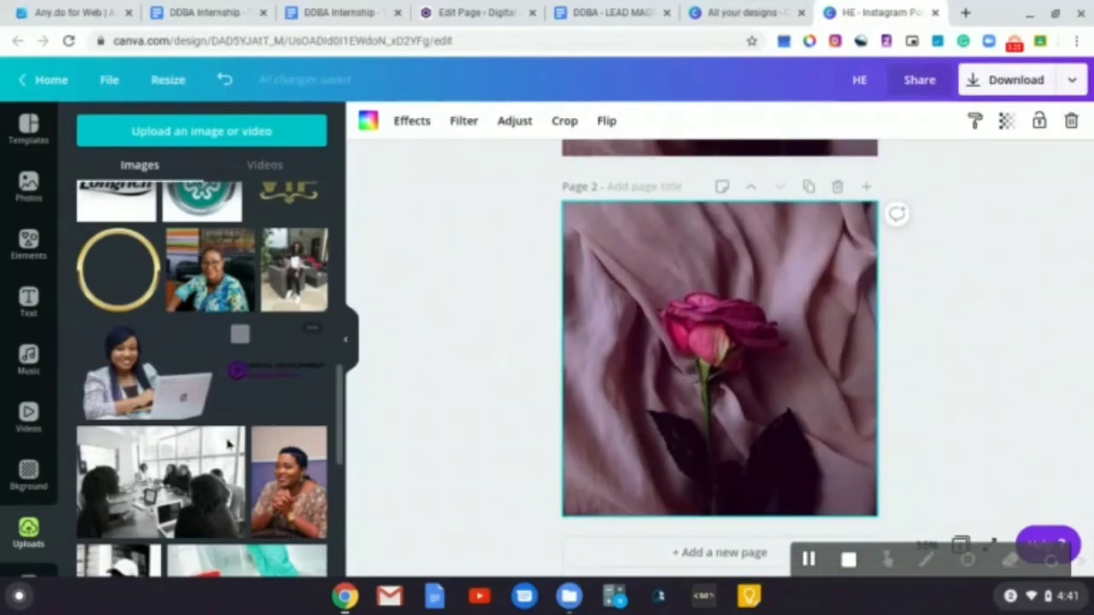
scroll(237, 368, "down", 5)
scroll(229, 445, "down", 6)
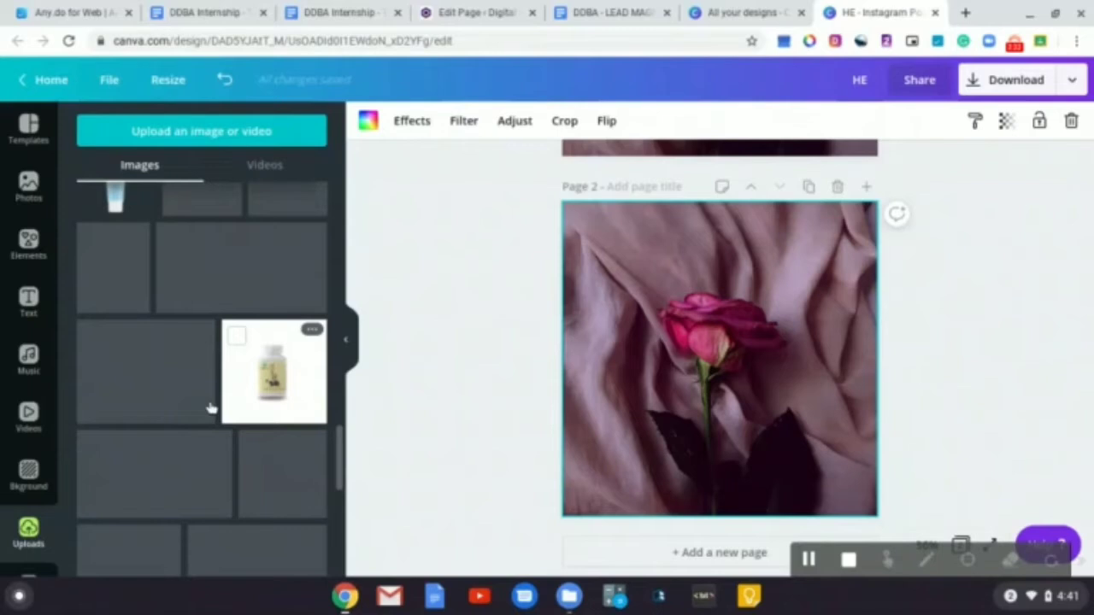
scroll(196, 399, "down", 5)
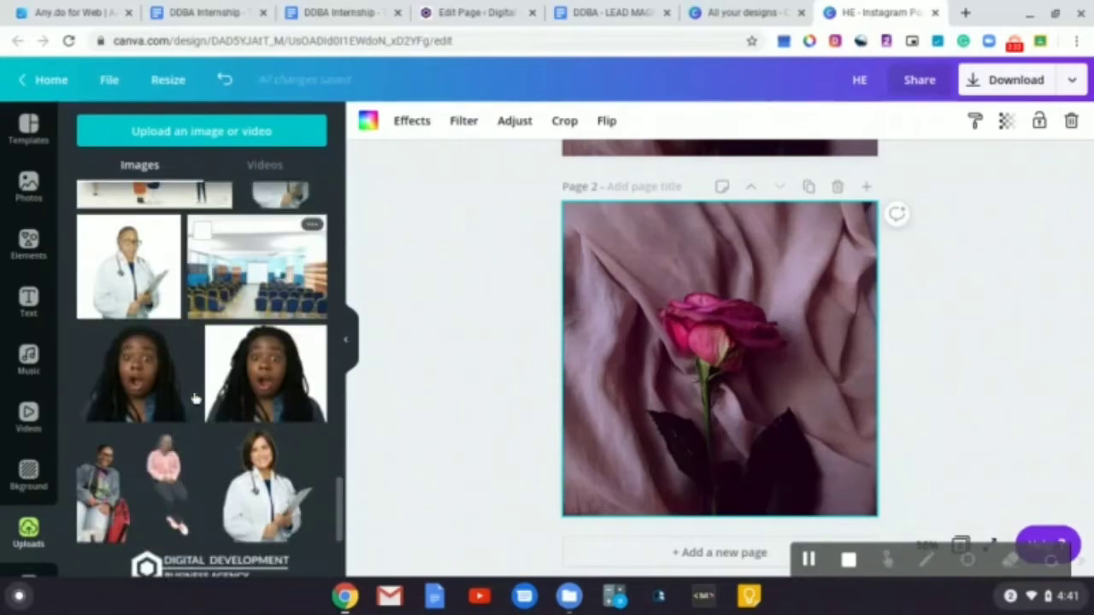
scroll(196, 399, "down", 5)
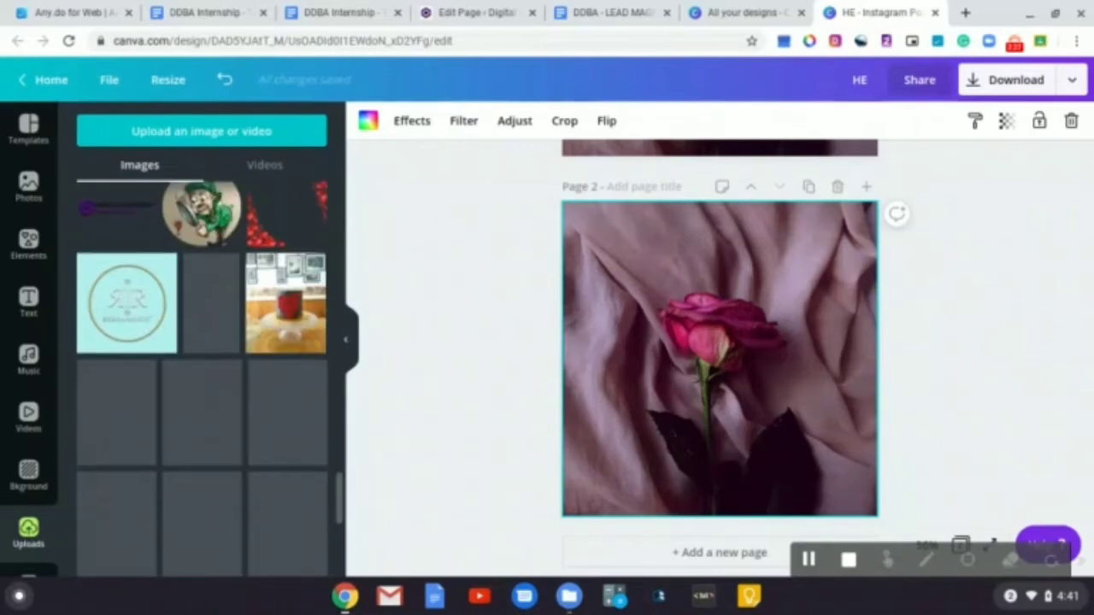
scroll(202, 393, "down", 3)
scroll(201, 393, "down", 1)
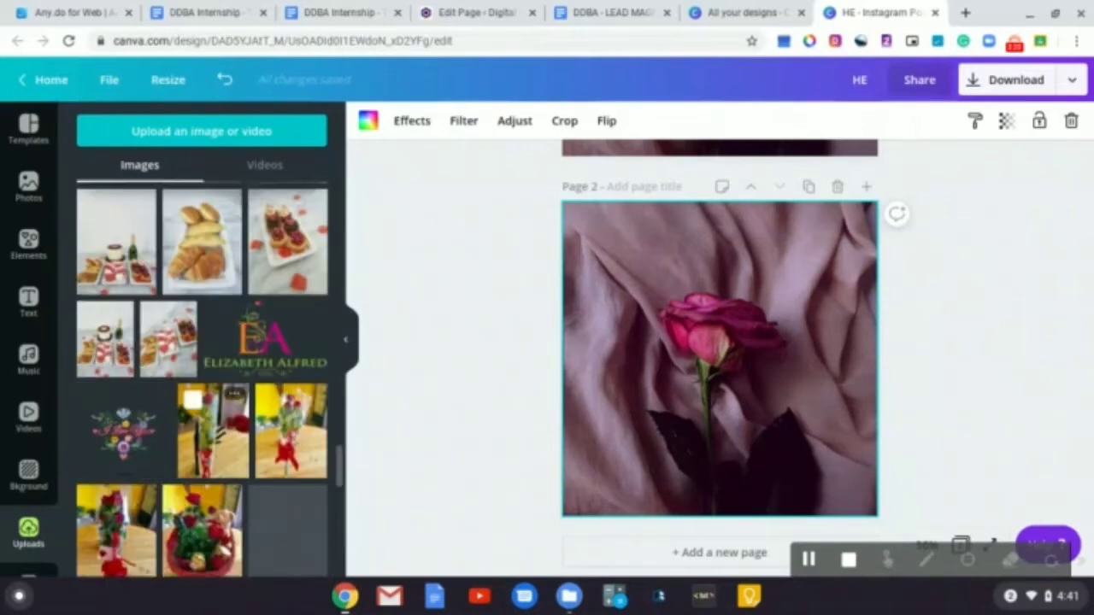
scroll(256, 431, "up", 1)
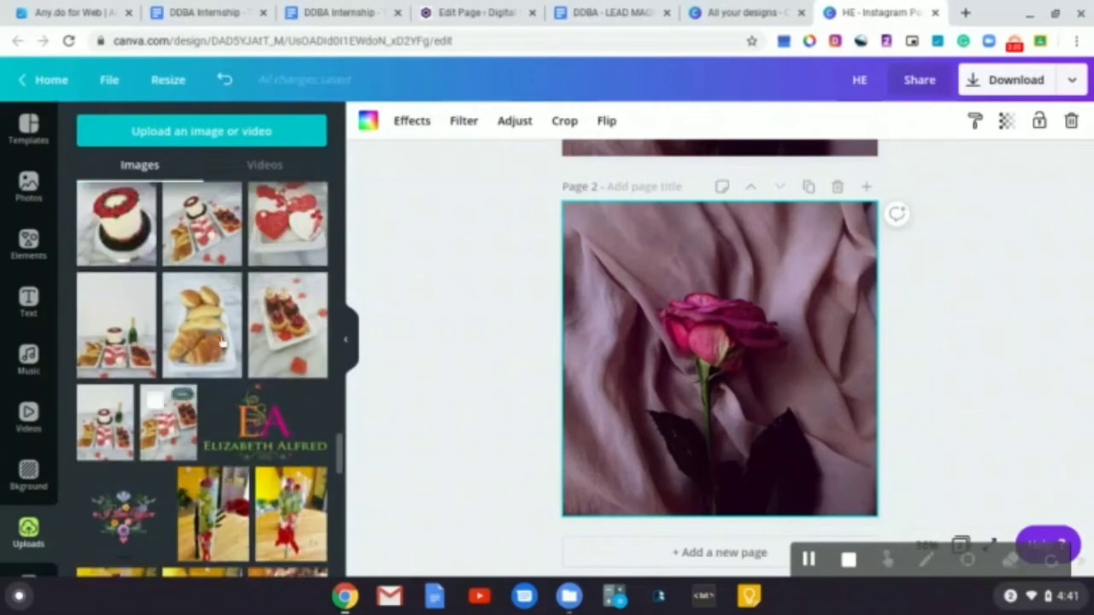
left_click(258, 430)
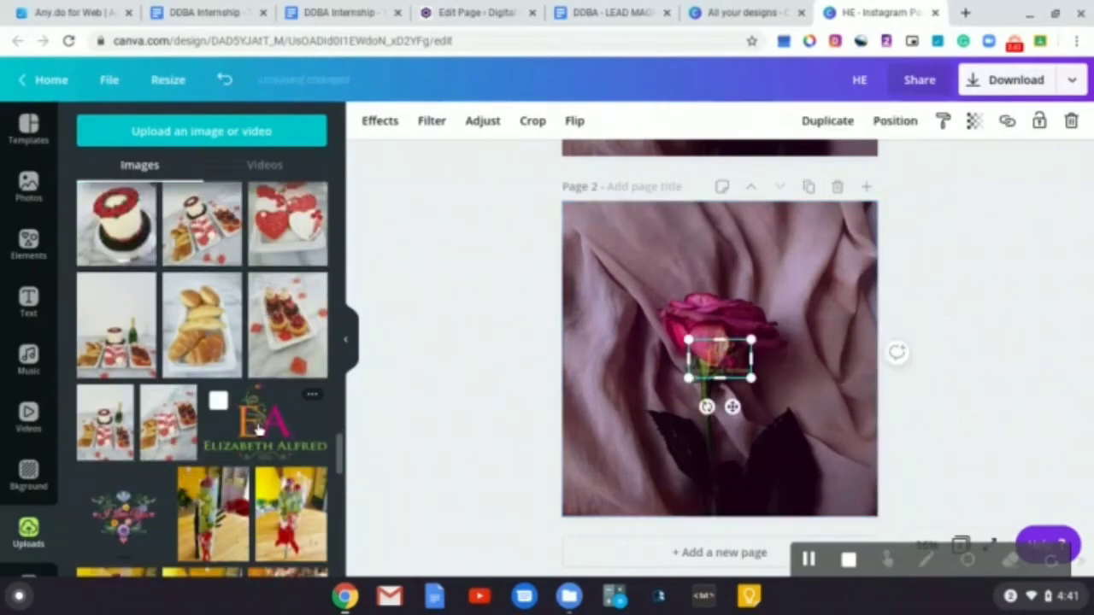
left_click_drag(727, 428, 628, 539)
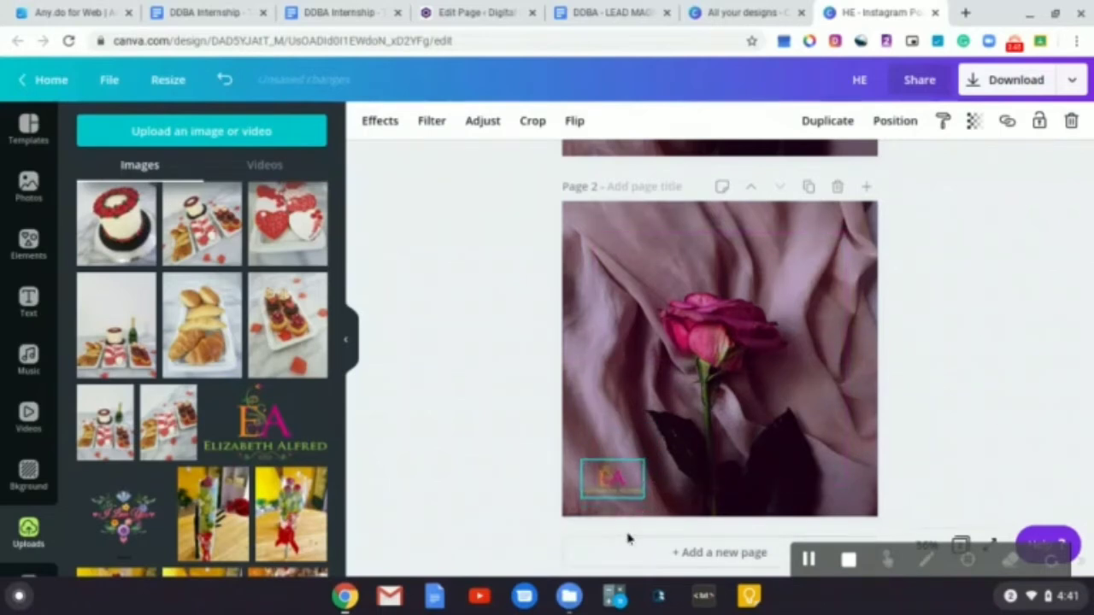
Resize and reposition the page 2 logo to match the logo on page 1
left_click_drag(645, 459, 657, 460)
scroll(718, 423, "up", 2)
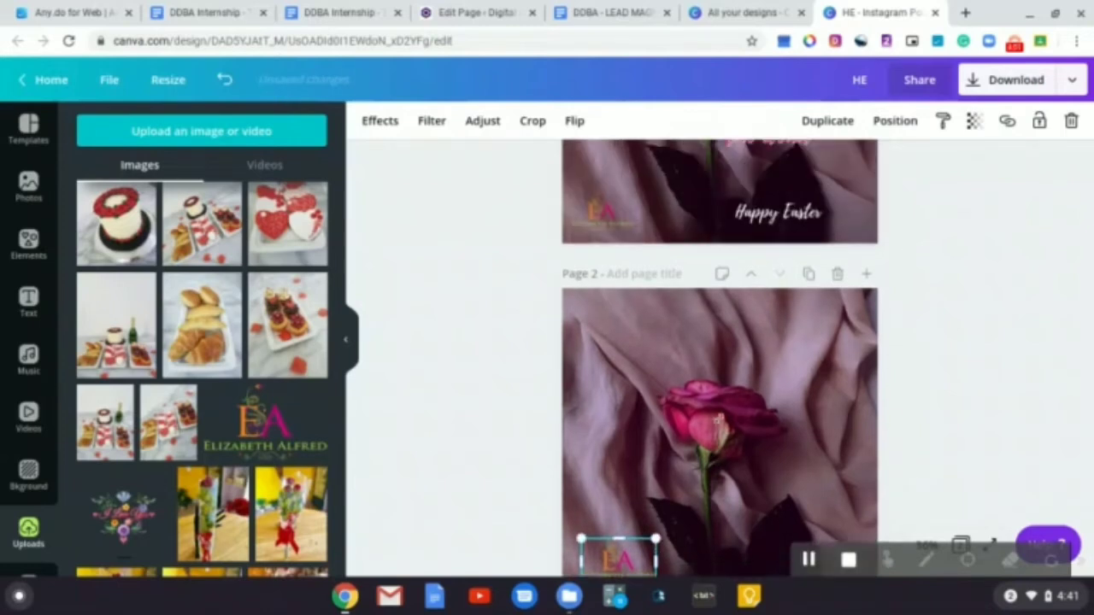
left_click(603, 294)
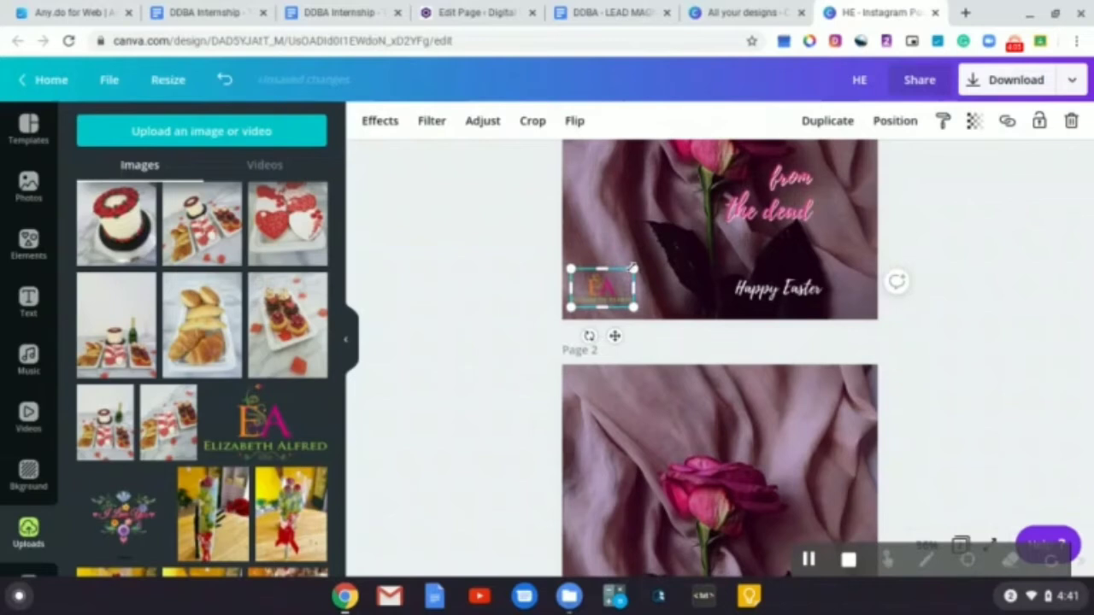
left_click_drag(634, 268, 634, 269)
left_click(521, 460)
scroll(619, 436, "down", 2)
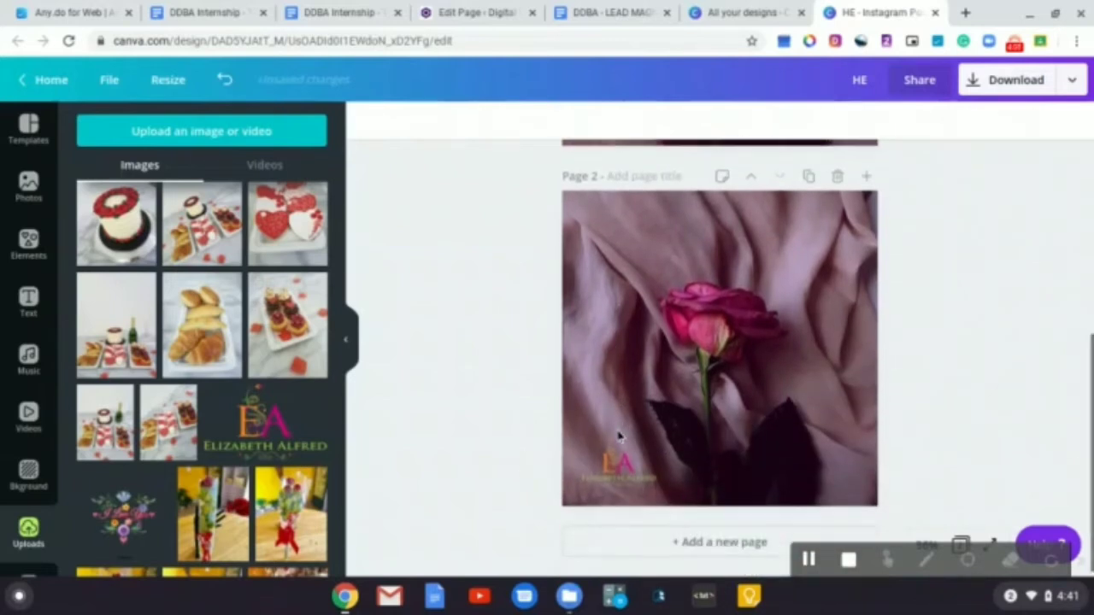
left_click(620, 475)
left_click_drag(656, 442, 608, 469)
left_click(524, 427)
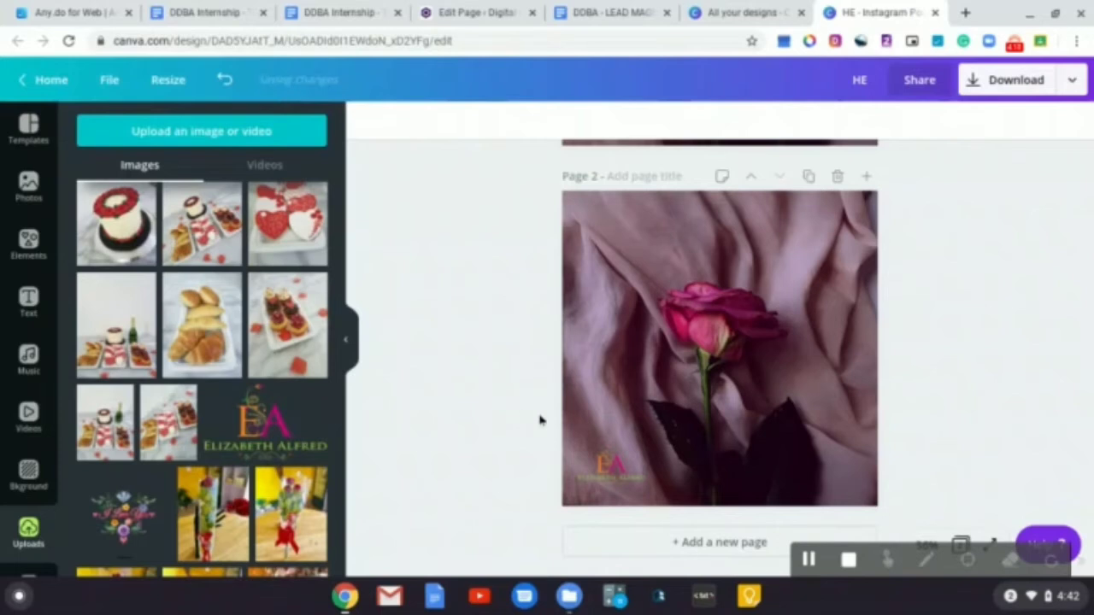
Add a heading to page 2 and replace its placeholder text with "He"
scroll(733, 398, "up", 2)
scroll(732, 397, "up", 3)
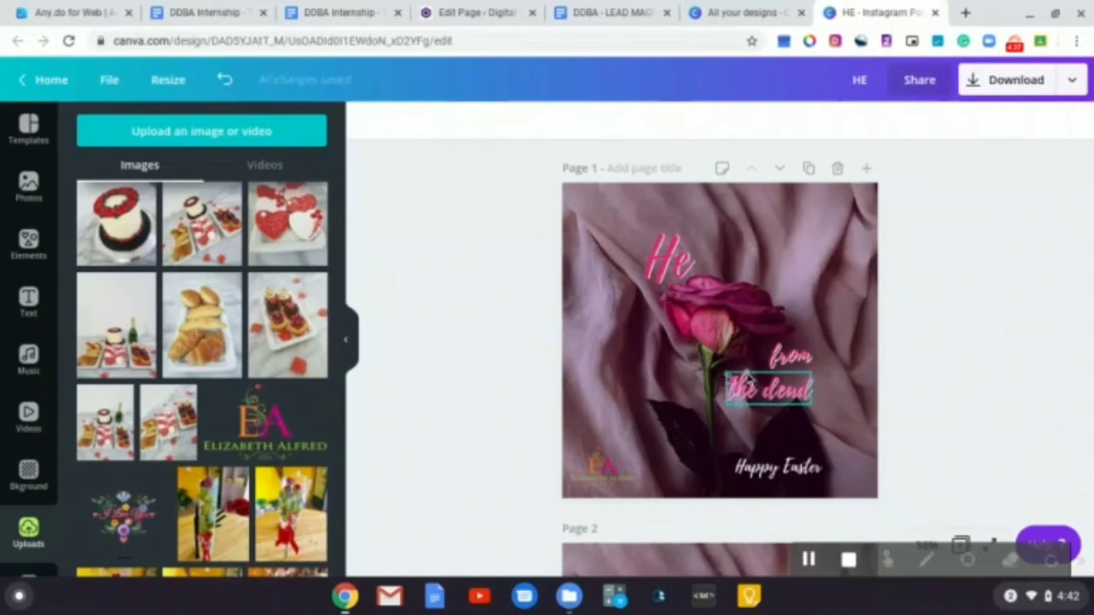
scroll(676, 387, "down", 5)
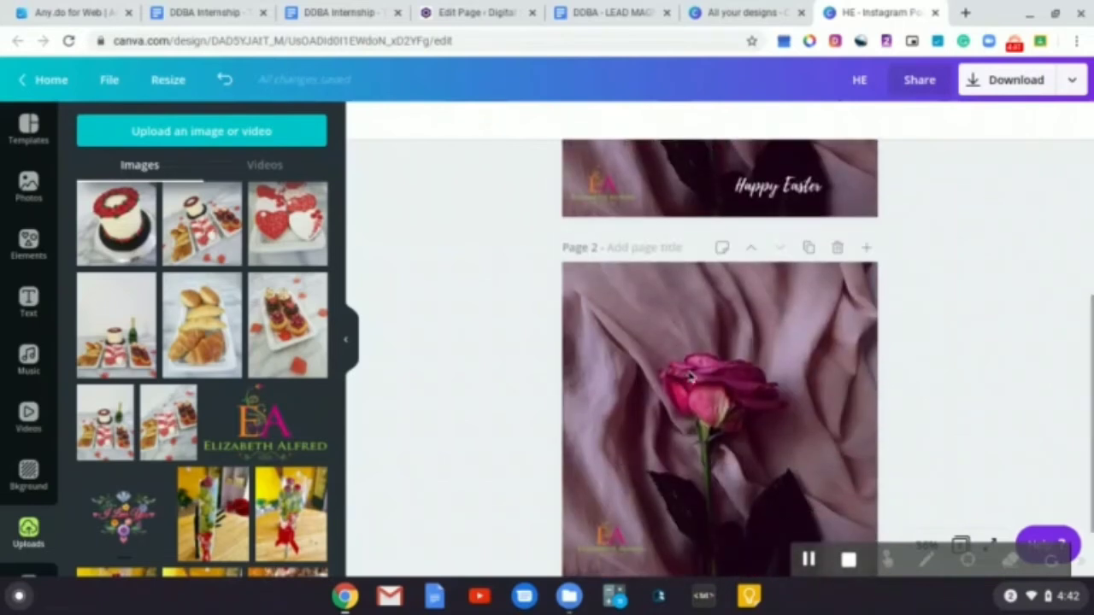
scroll(689, 377, "up", 1)
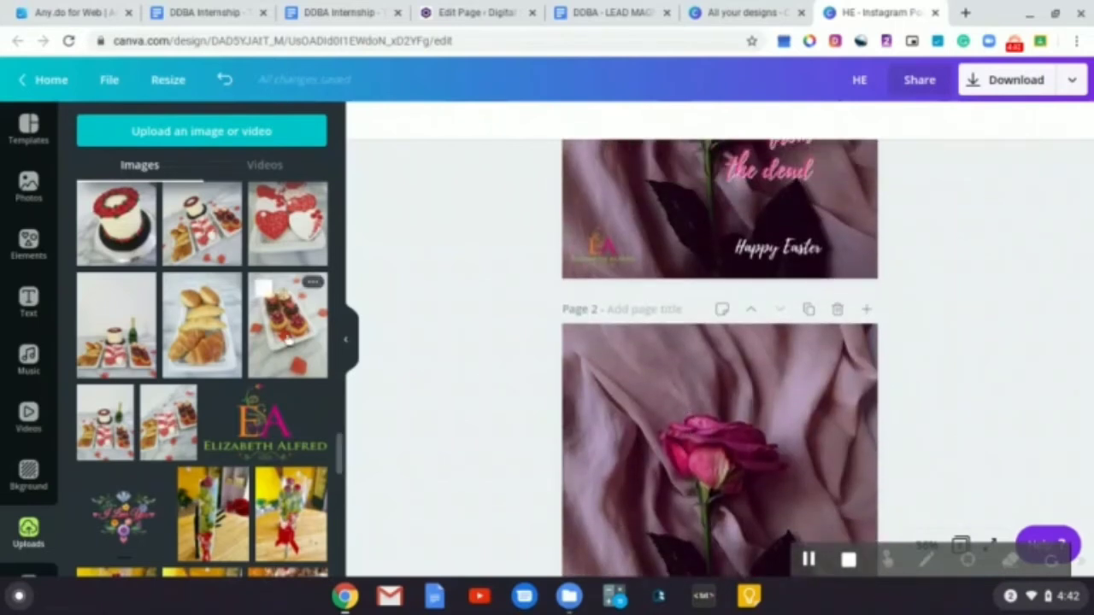
left_click(29, 301)
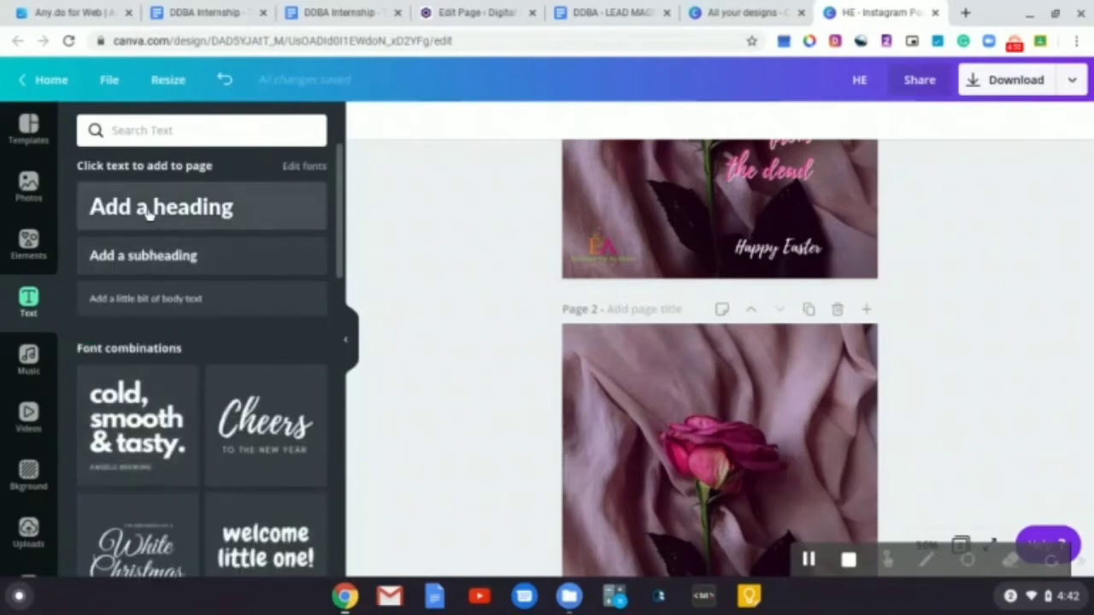
left_click(150, 210)
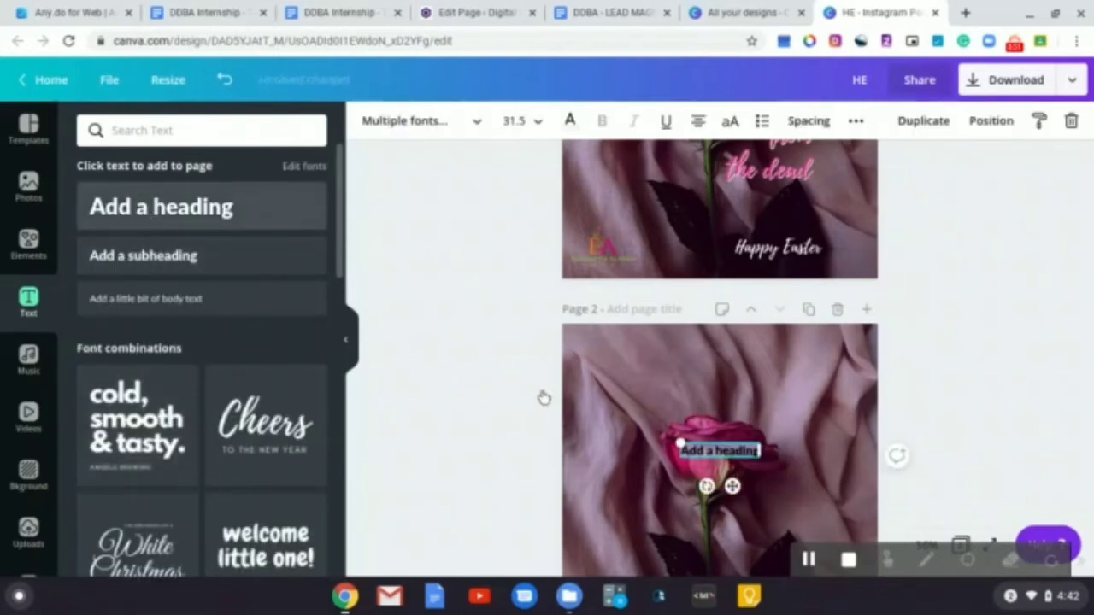
double_click(722, 451)
scroll(722, 457, "up", 2)
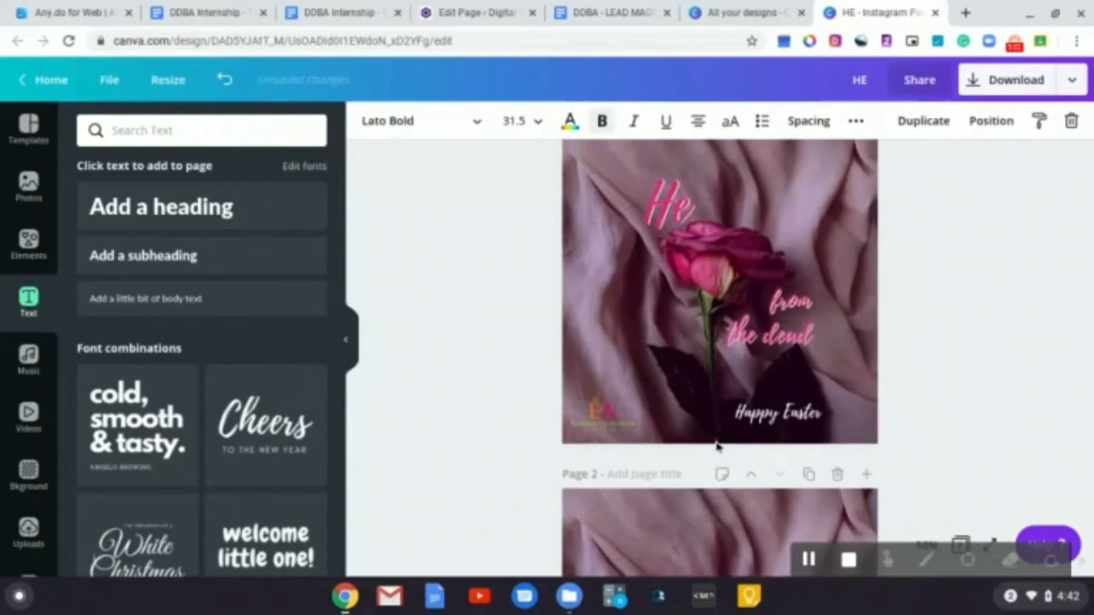
scroll(666, 205, "down", 4)
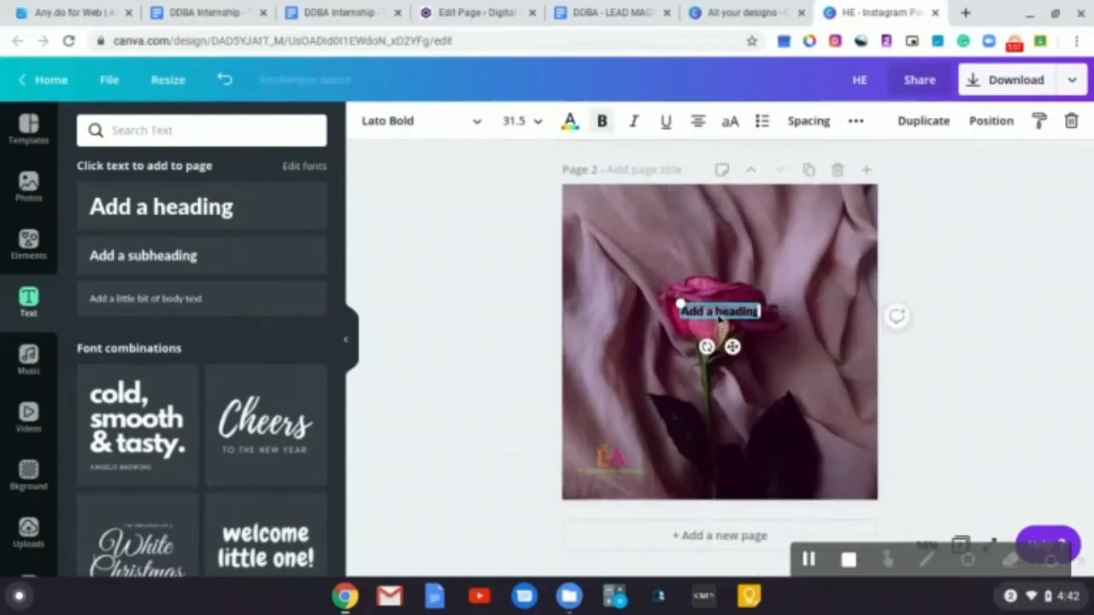
key("BackSpace")
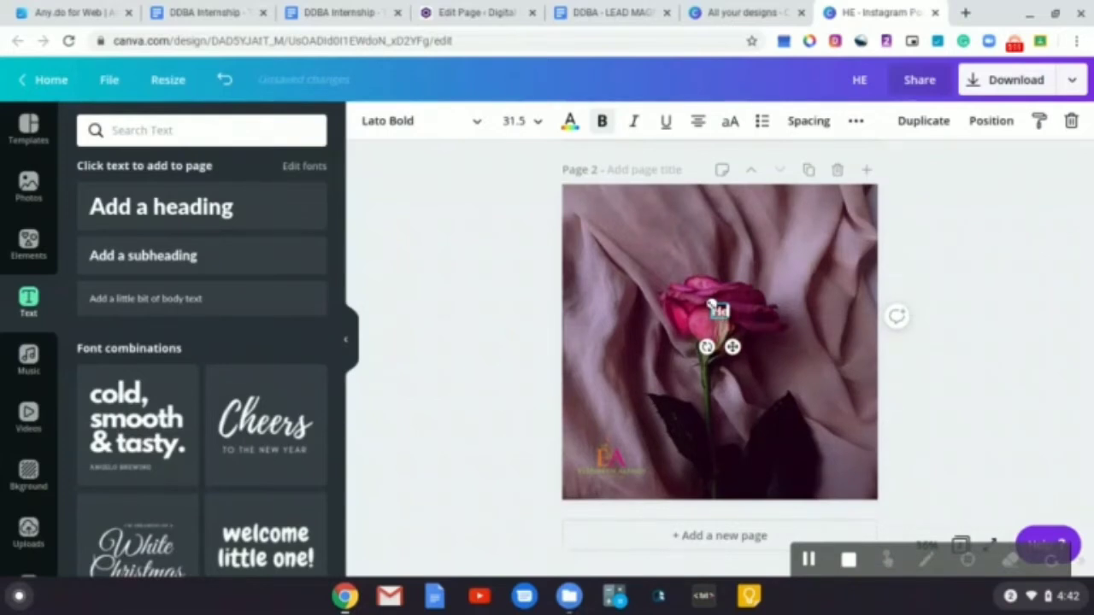
Enlarge the "He" heading and move it above the rose, like on page 1
left_click_drag(702, 298, 681, 279)
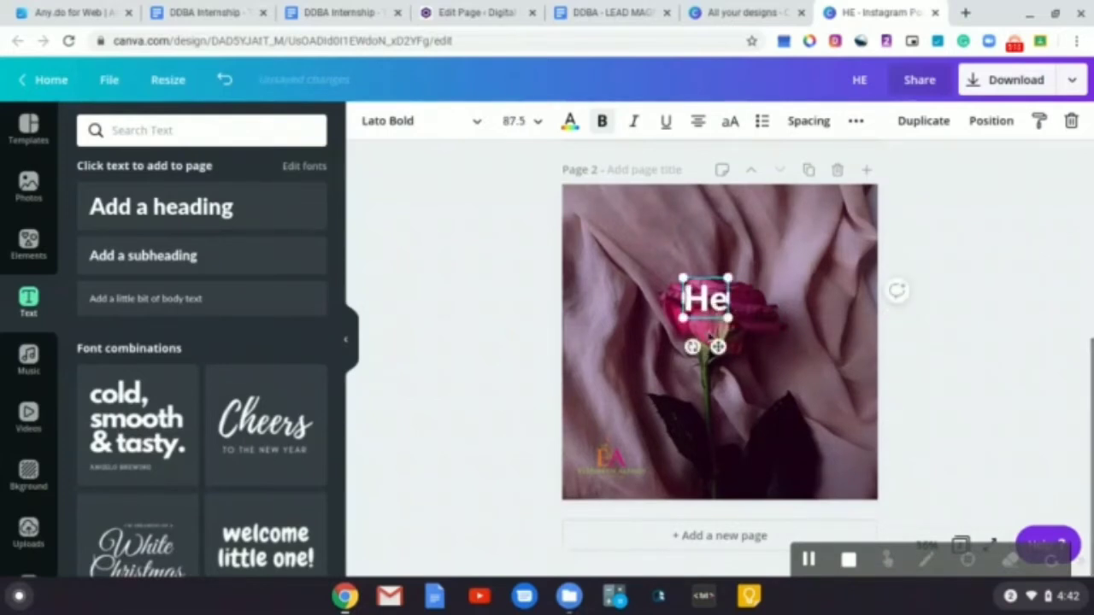
left_click_drag(717, 348, 676, 318)
left_click(669, 272)
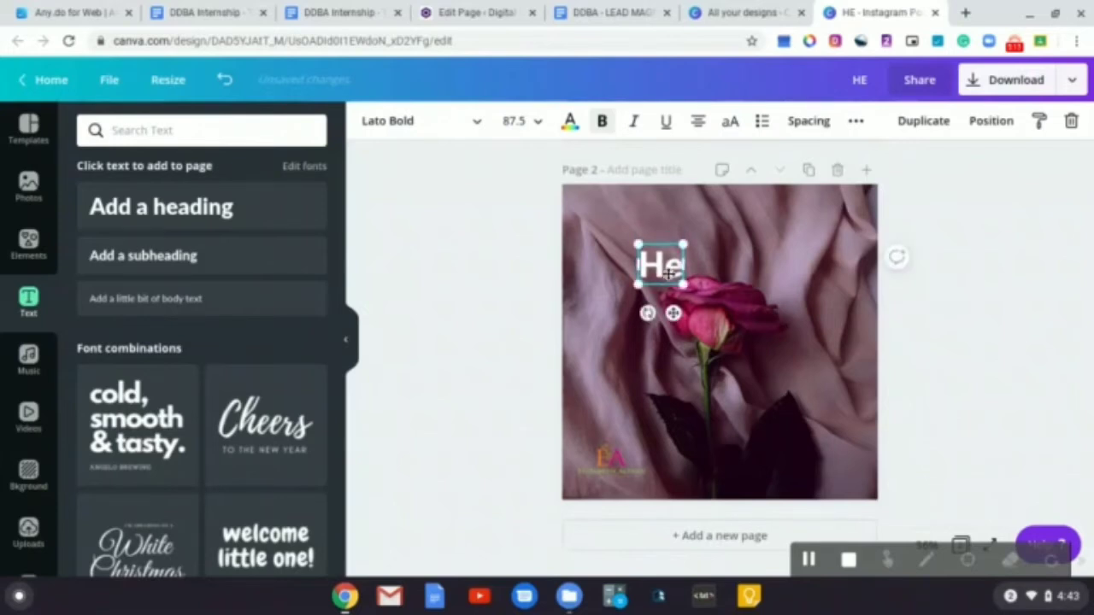
left_click(669, 271)
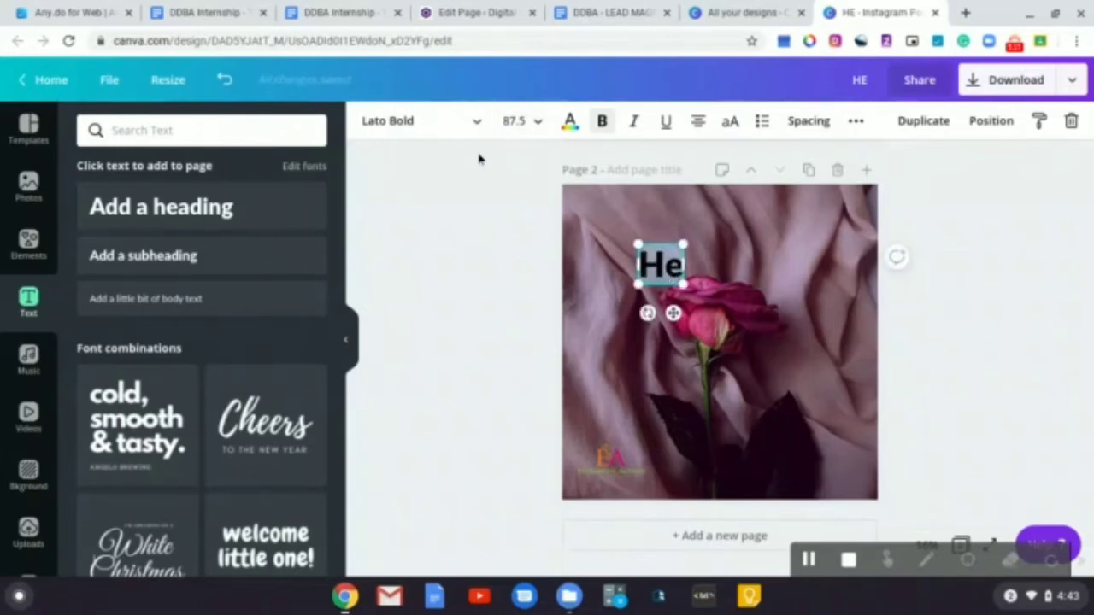
Change the "He" heading's font to Playlist Script and deselect it
left_click(475, 127)
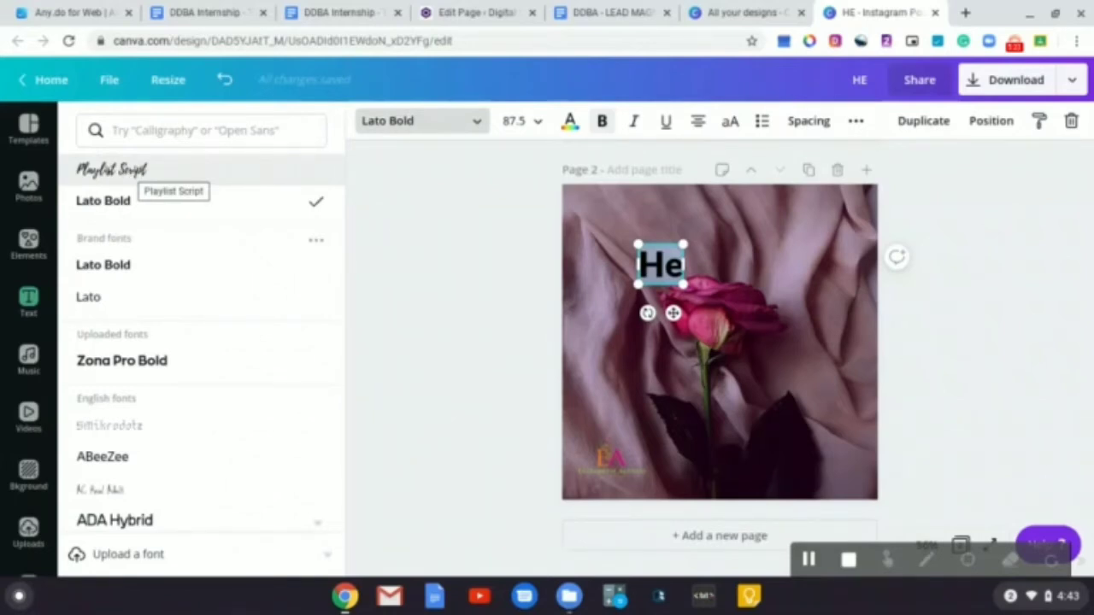
scroll(205, 371, "down", 8)
scroll(205, 371, "down", 6)
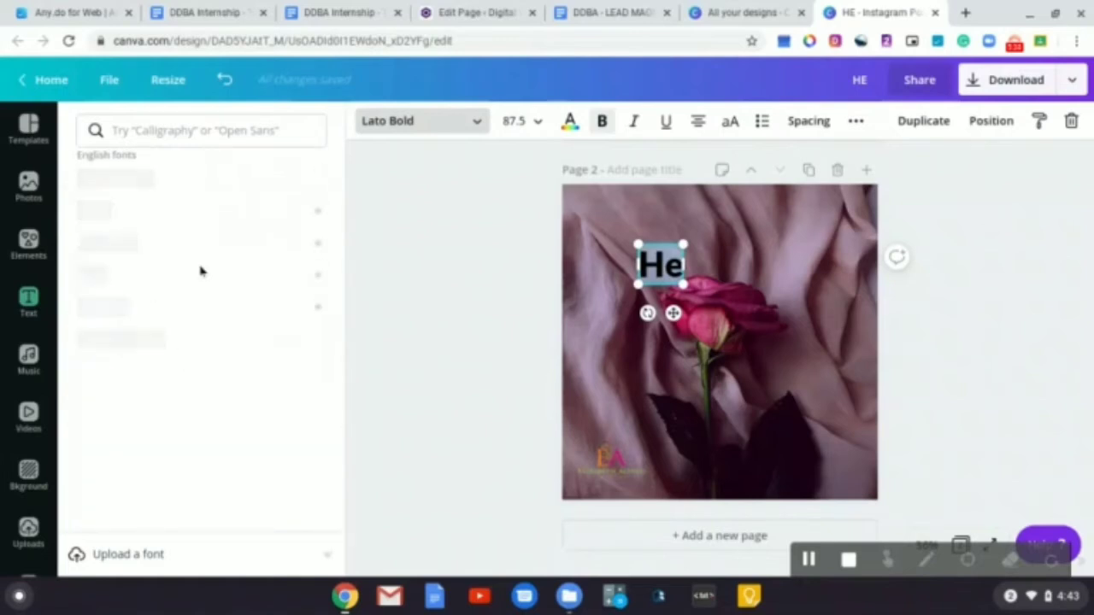
left_click(195, 128)
type("pl")
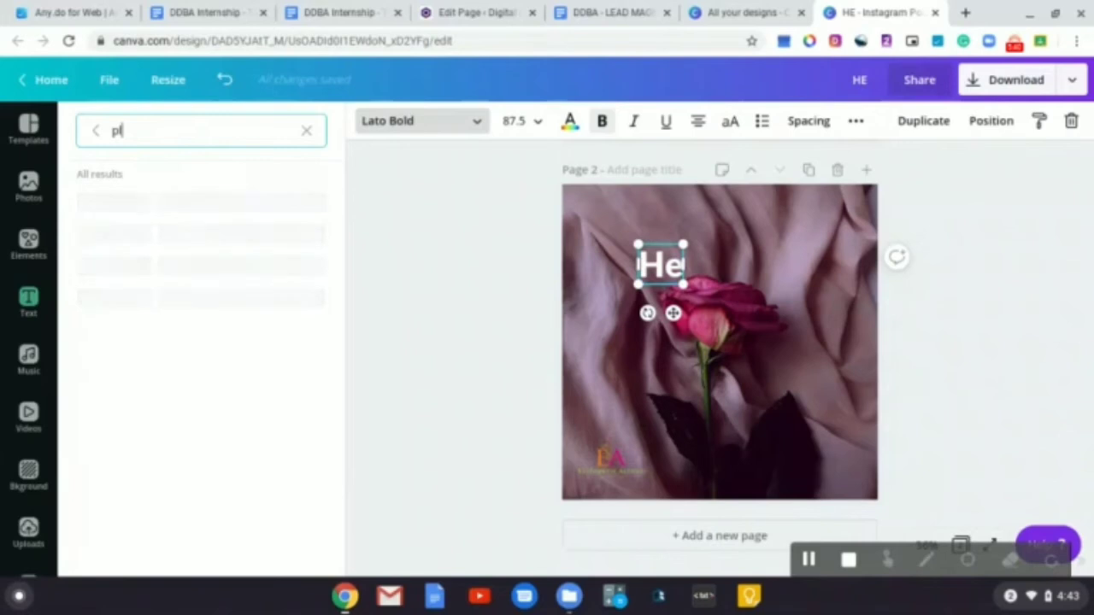
type("aylist script")
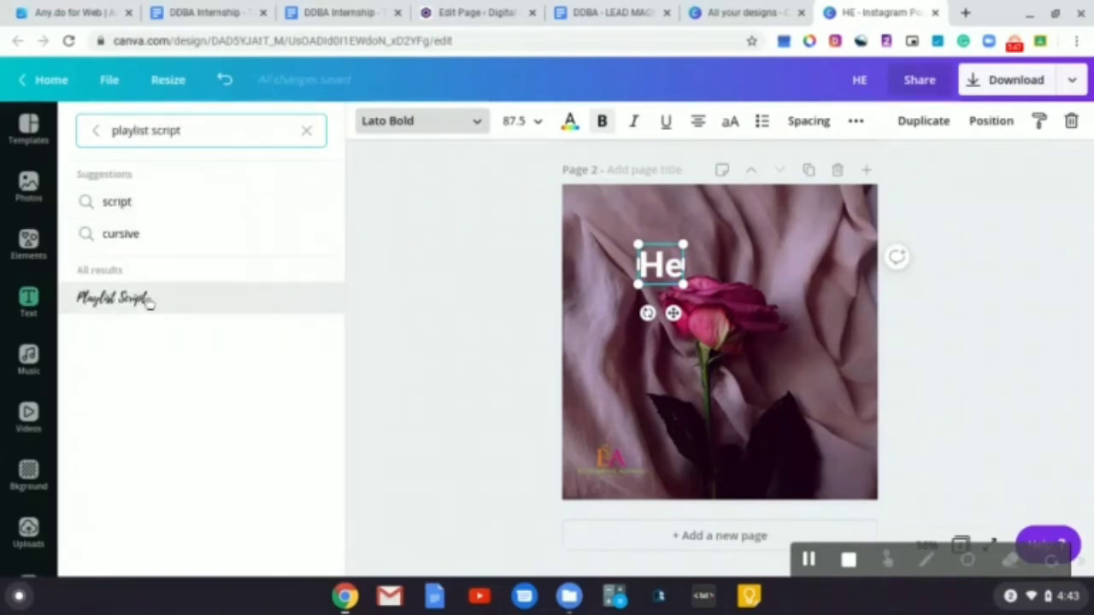
left_click(142, 303)
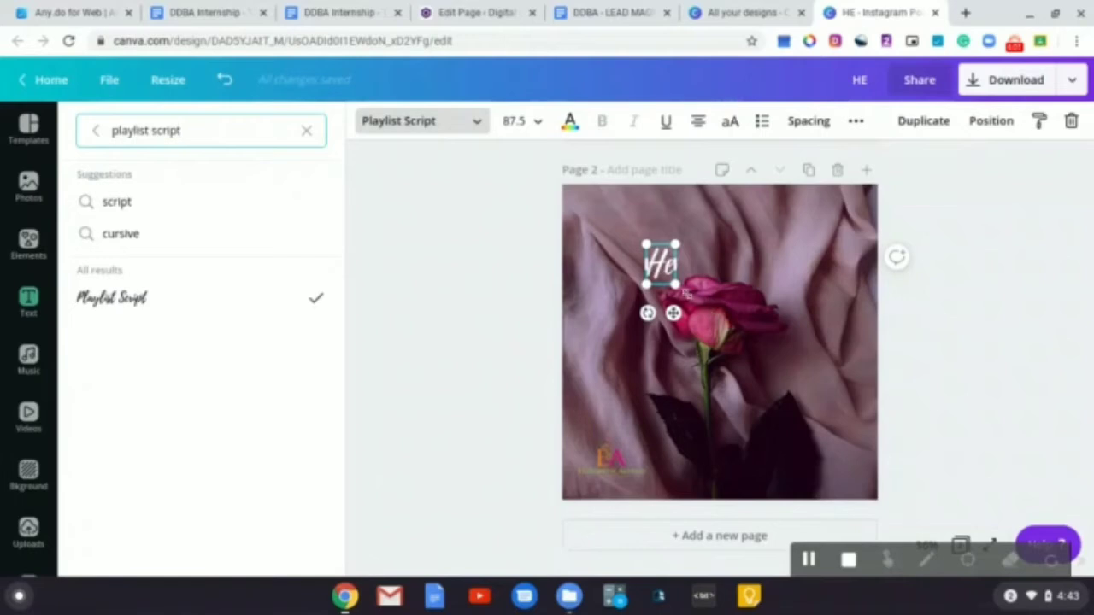
left_click(499, 291)
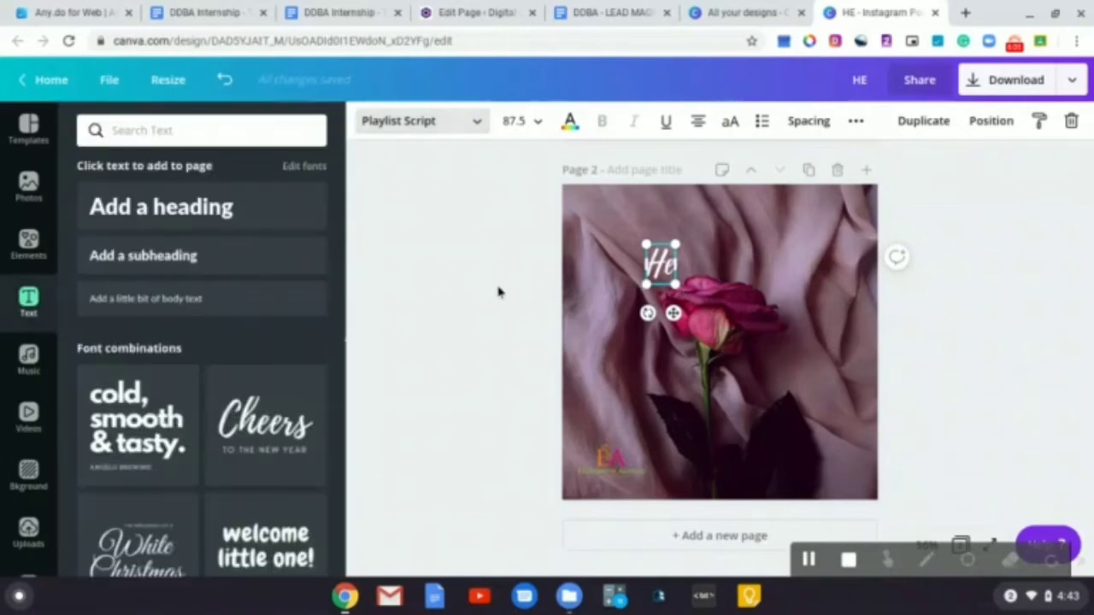
left_click(770, 309)
scroll(770, 309, "up", 5)
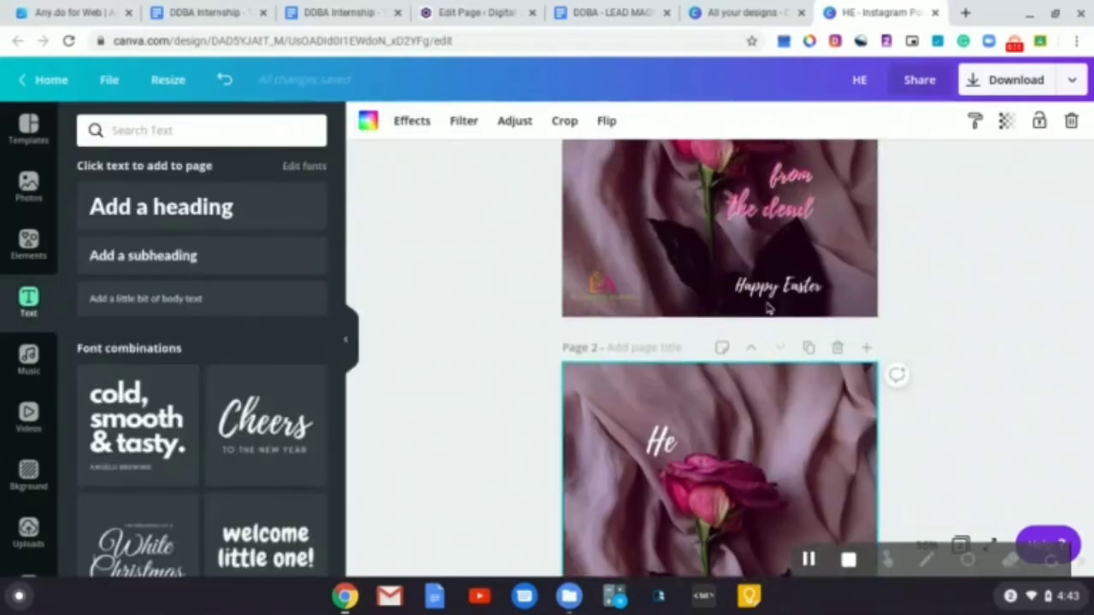
scroll(795, 366, "down", 5)
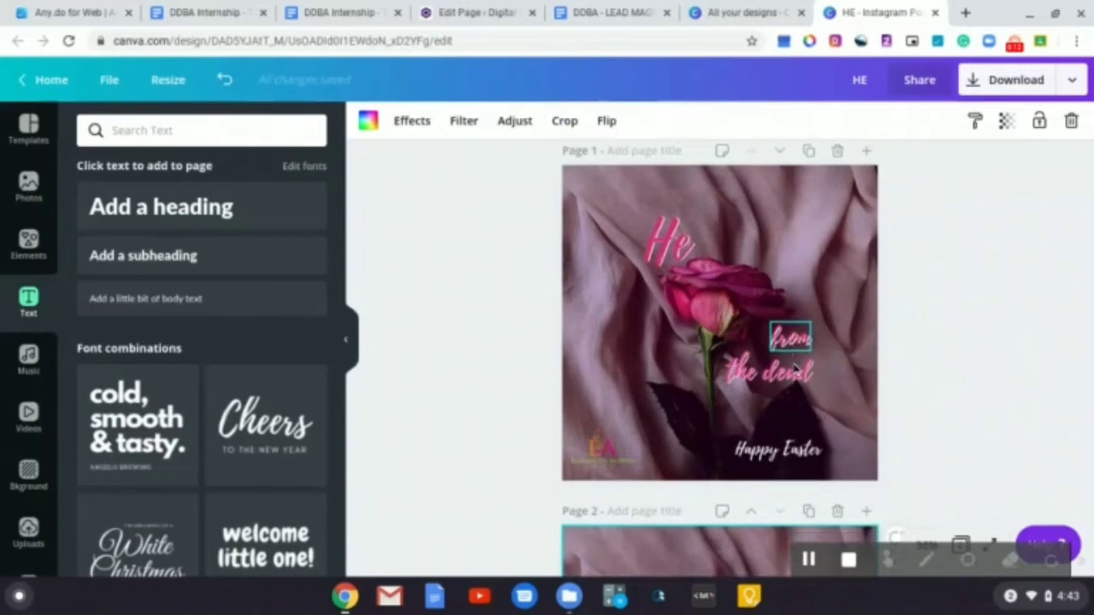
Duplicate the page 2 "He" heading, move the copy beside the rose stem, and change its text to "from"
left_click(671, 309)
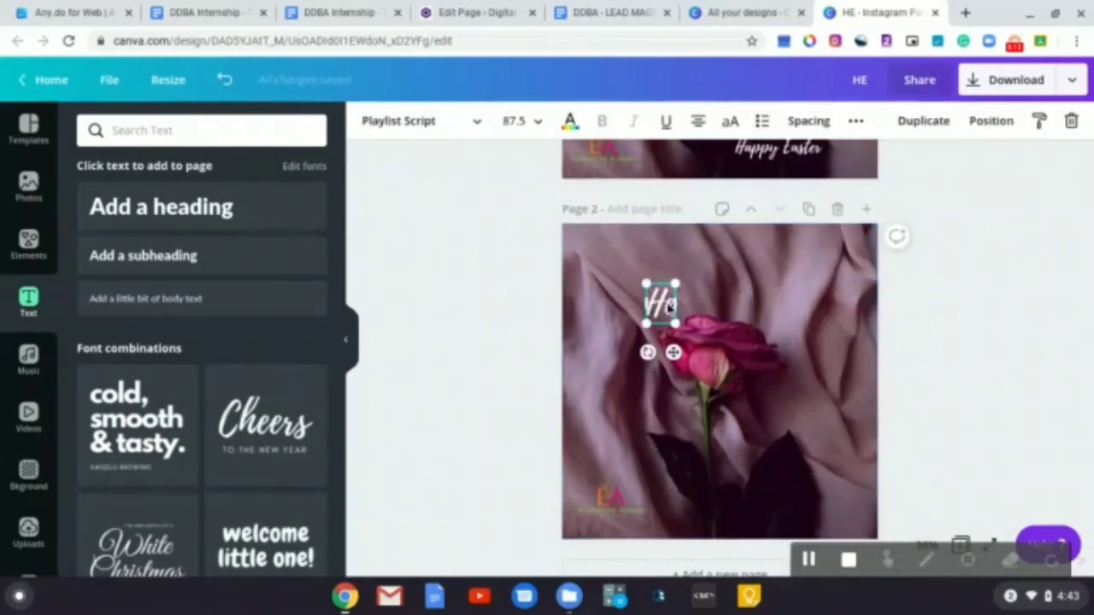
left_click(936, 119)
left_click_drag(678, 359, 794, 445)
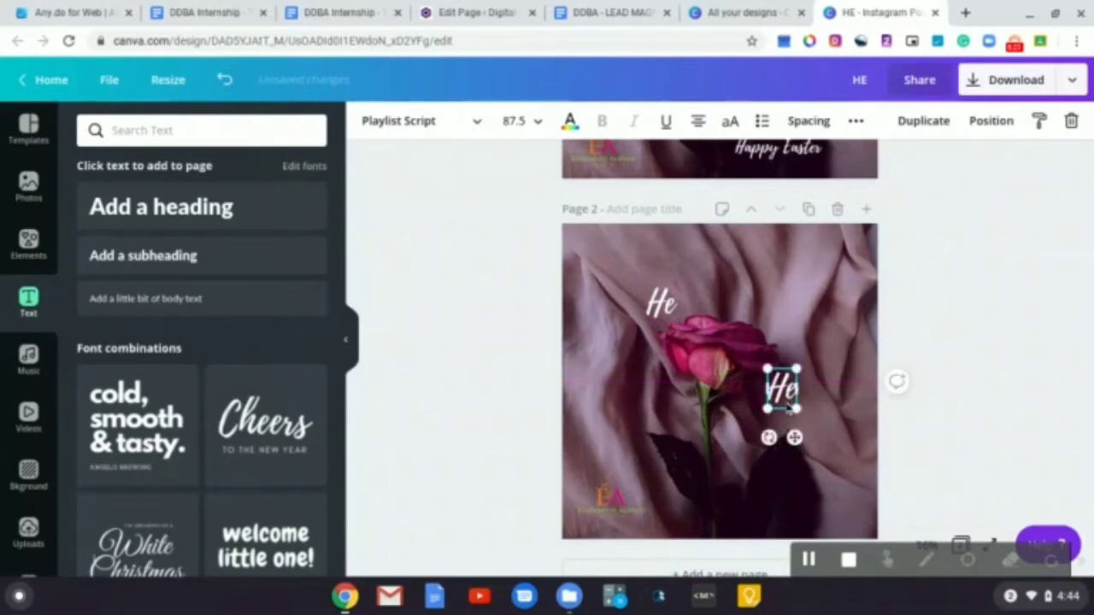
double_click(788, 401)
type("from")
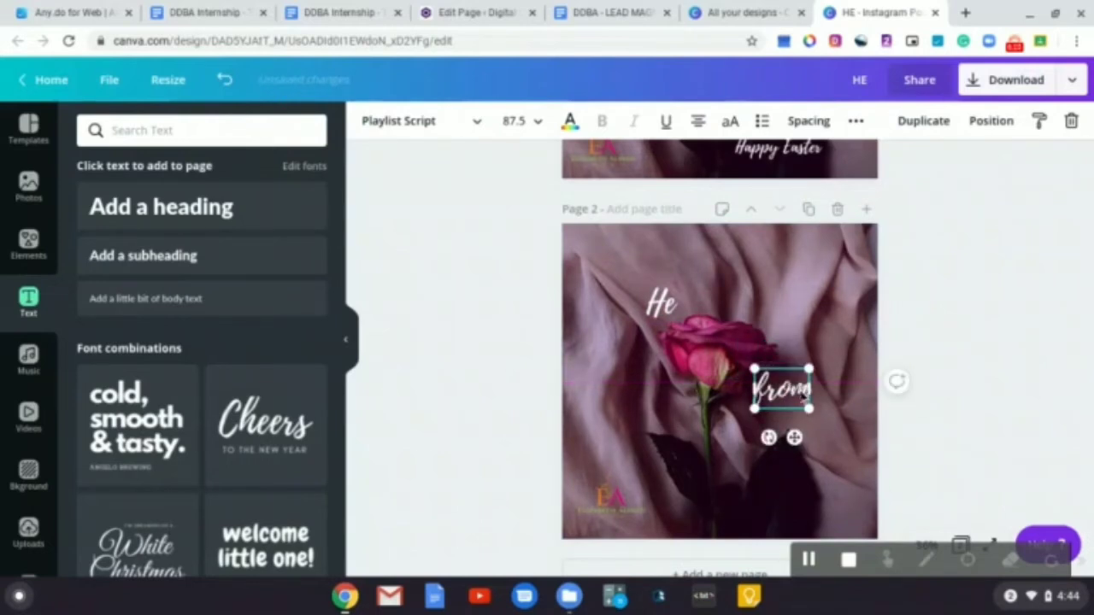
Shrink the "from" text and set its font size to 63.4 to match the "from" on page 1
left_click_drag(808, 407, 795, 439)
scroll(785, 326, "up", 2)
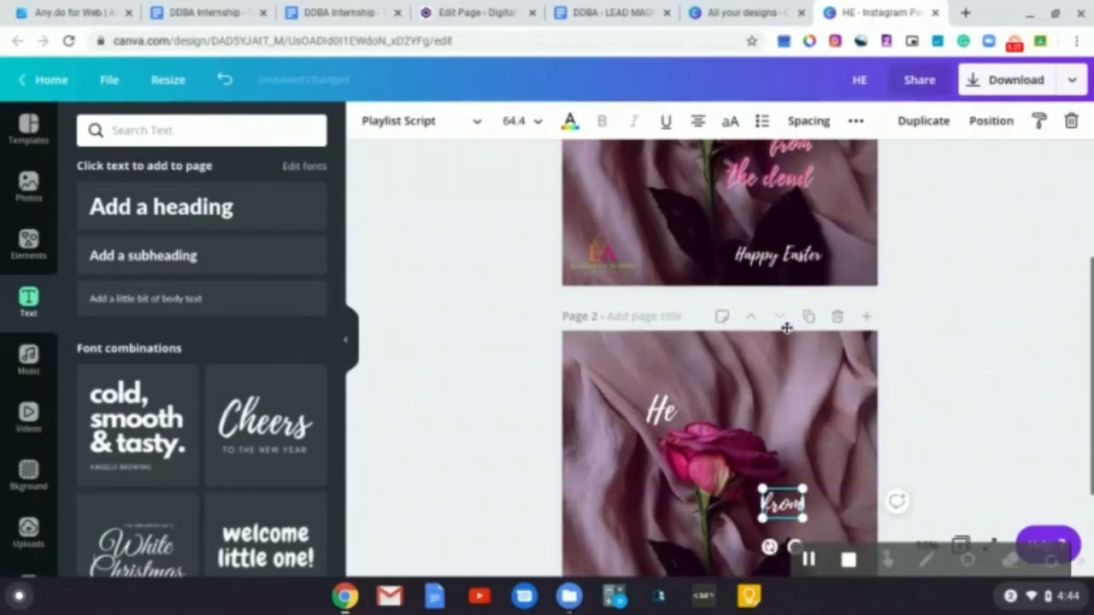
scroll(777, 205, "up", 1)
left_click(793, 214)
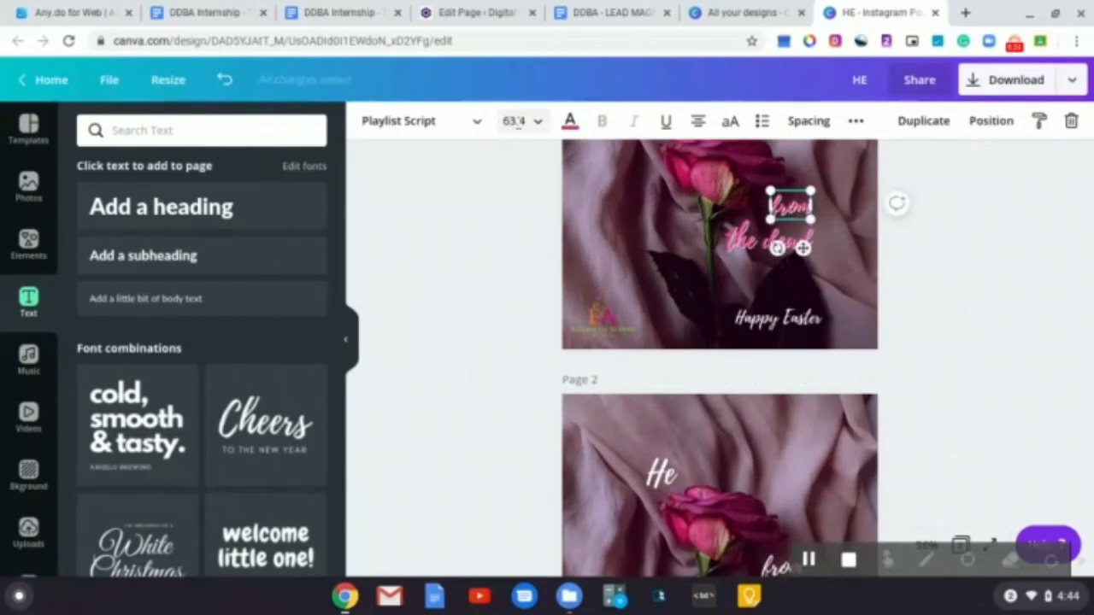
scroll(624, 316, "down", 3)
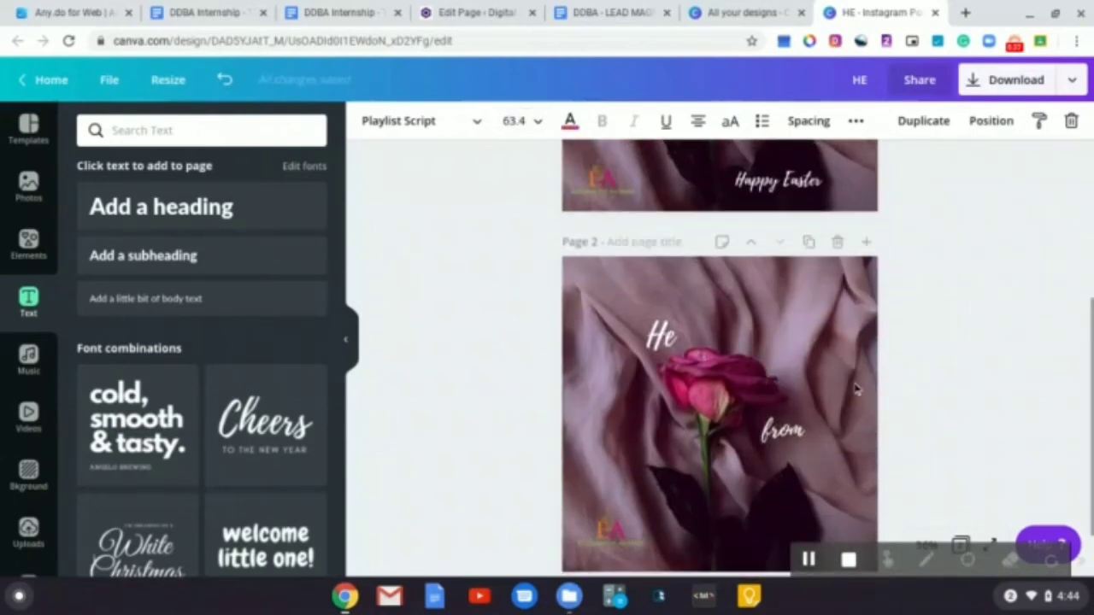
left_click(784, 430)
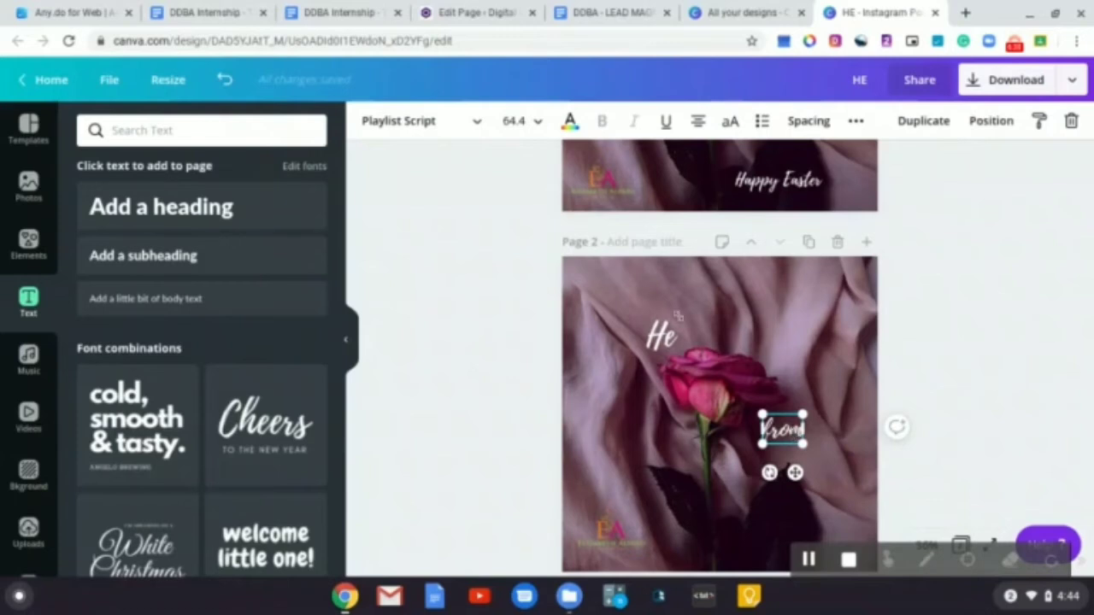
left_click(513, 121)
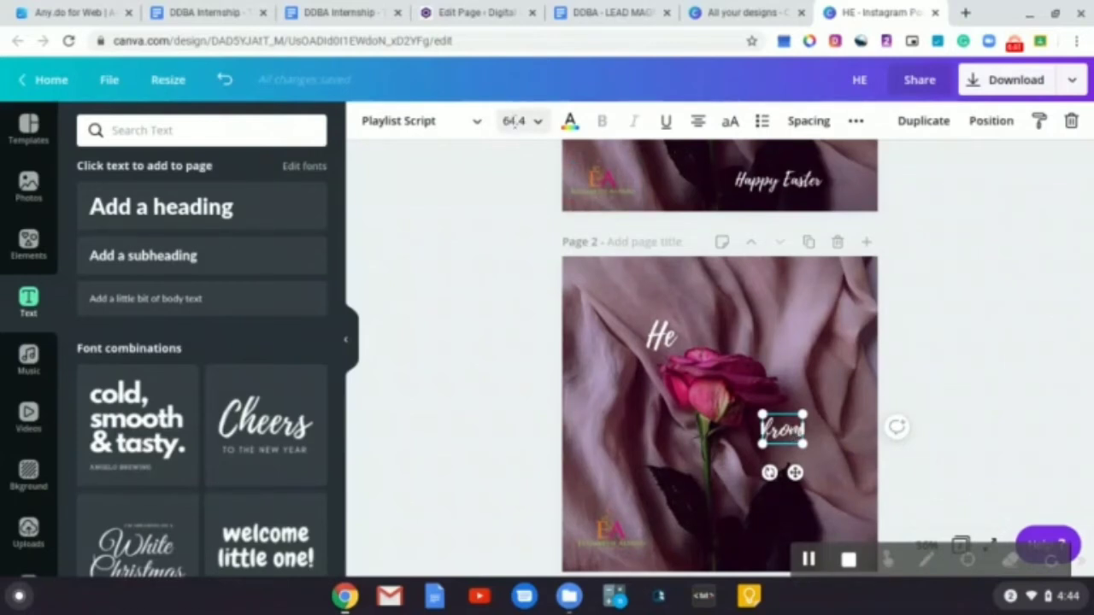
left_click(513, 120)
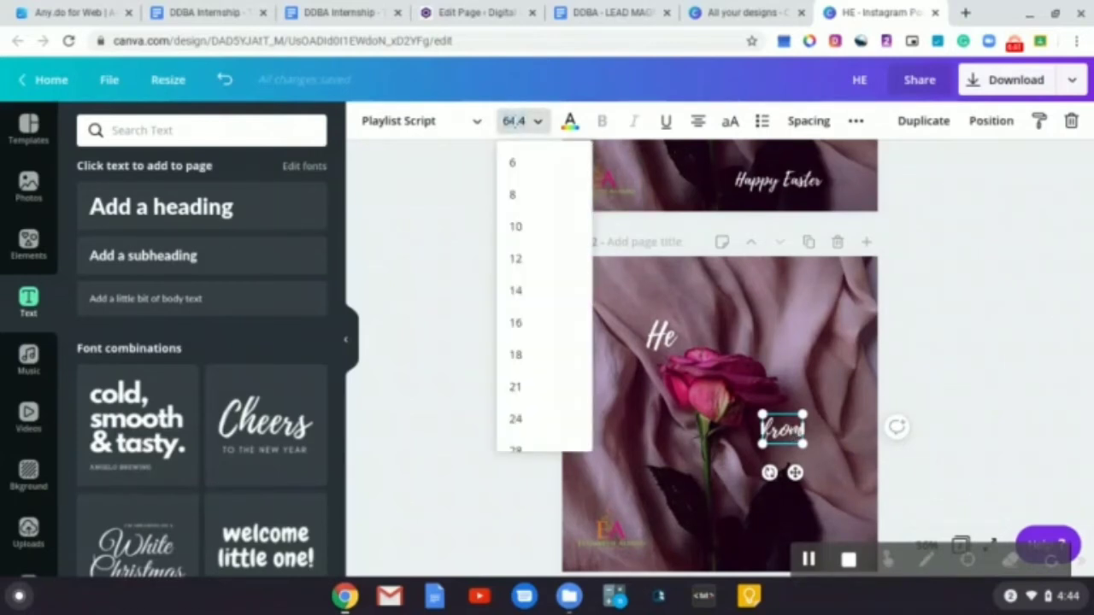
left_click(513, 120)
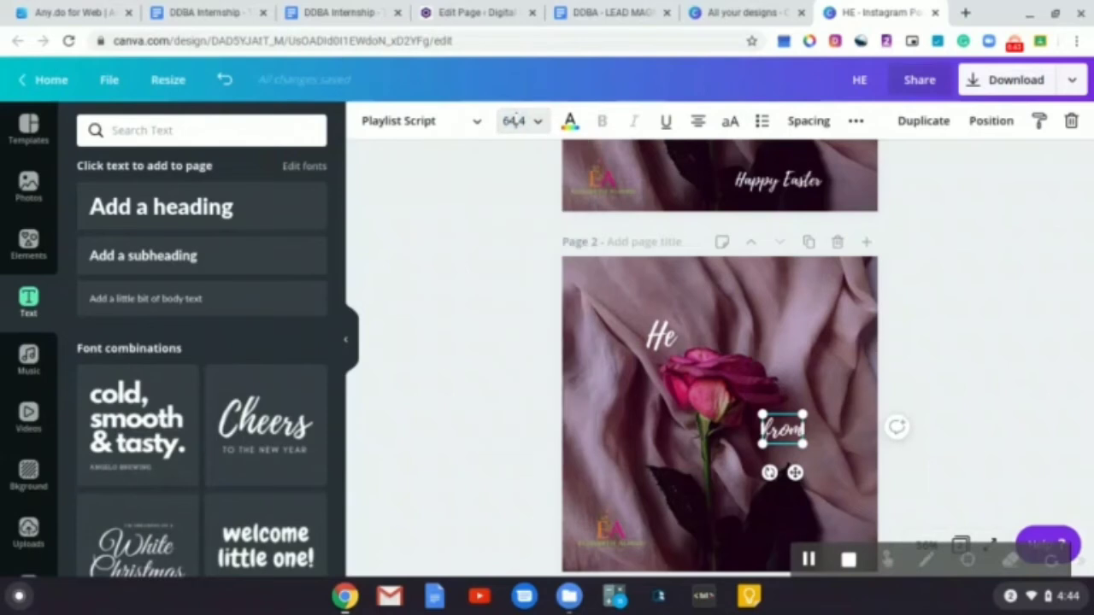
type("3")
key("Return")
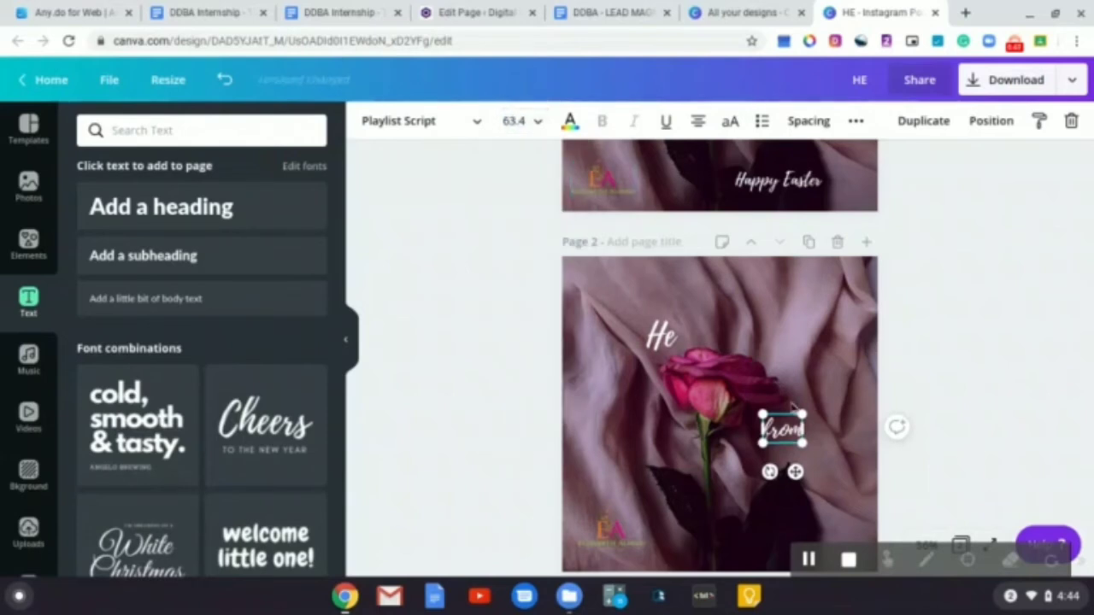
Duplicate the "from" text, place the copy just below it, and change its text to "the dead"
scroll(827, 385, "up", 3)
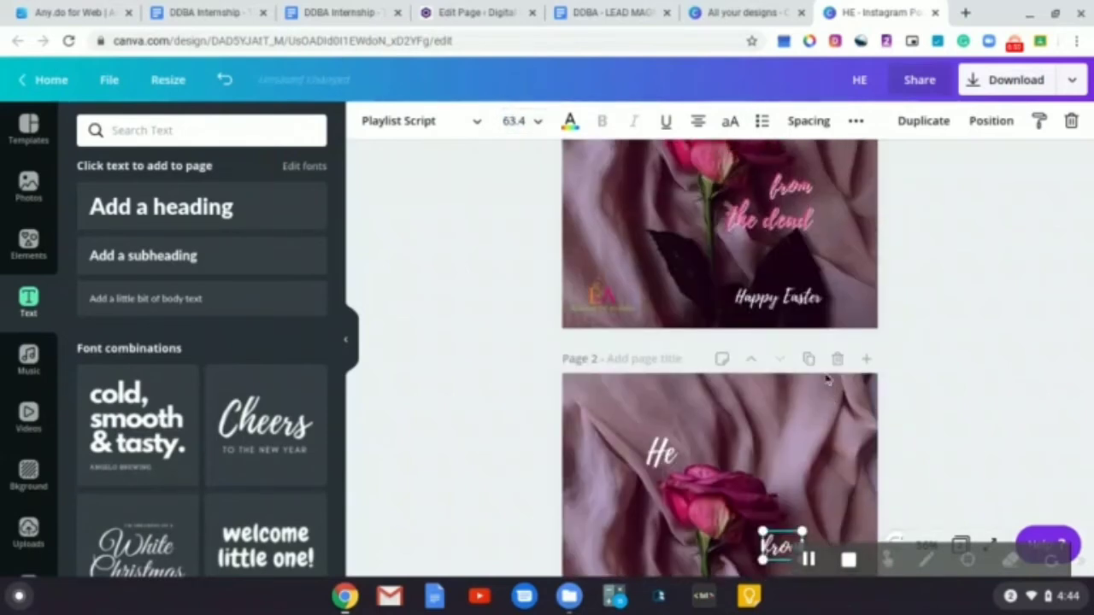
left_click(791, 224)
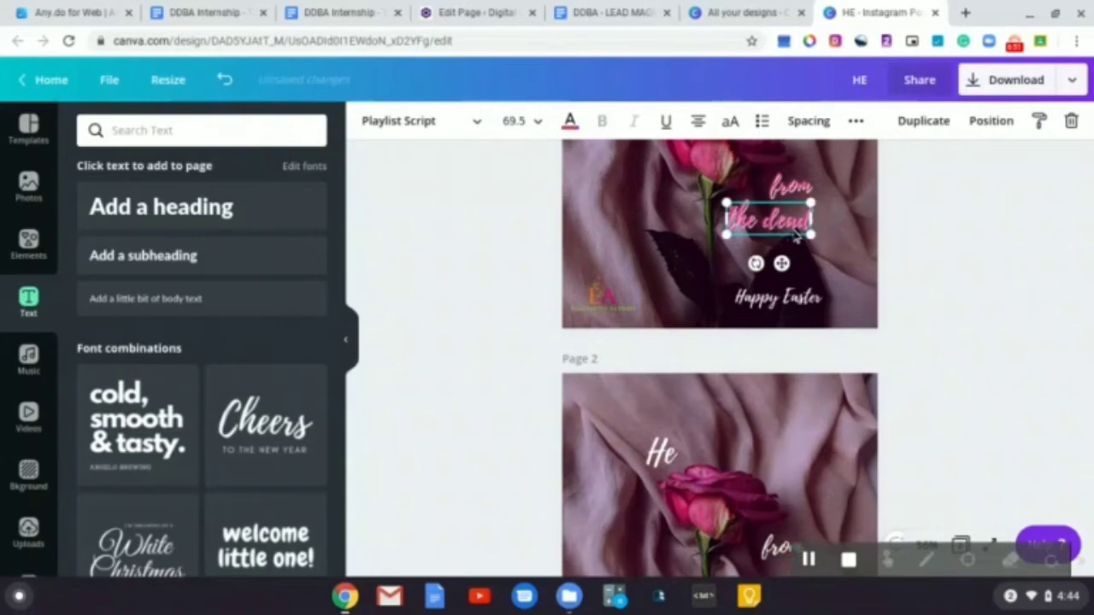
left_click(813, 489)
scroll(813, 491, "down", 1)
left_click(782, 379)
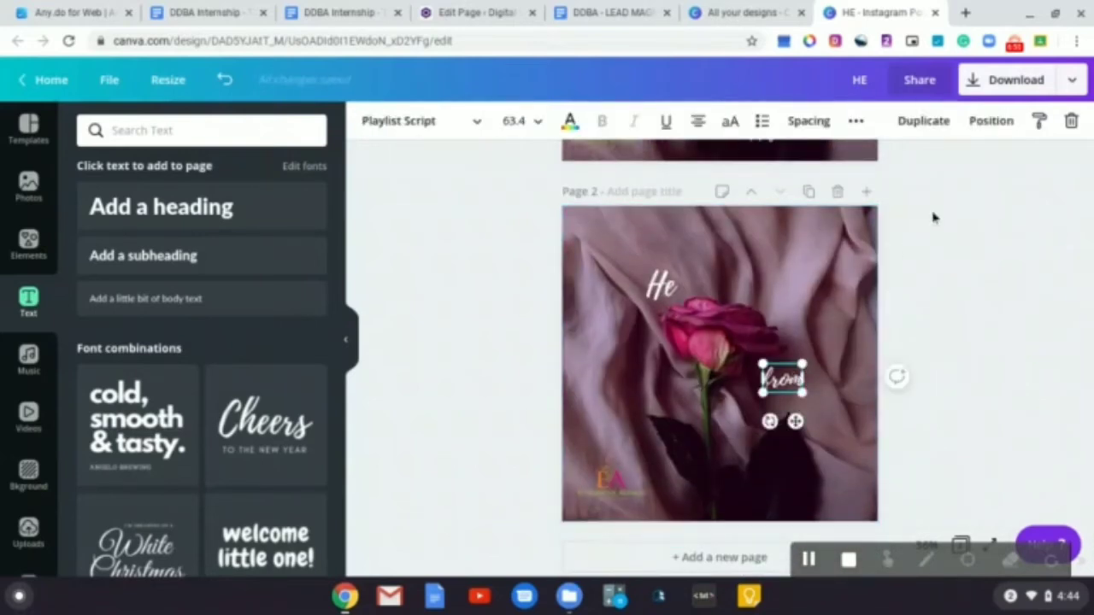
left_click(923, 120)
left_click_drag(800, 427, 786, 457)
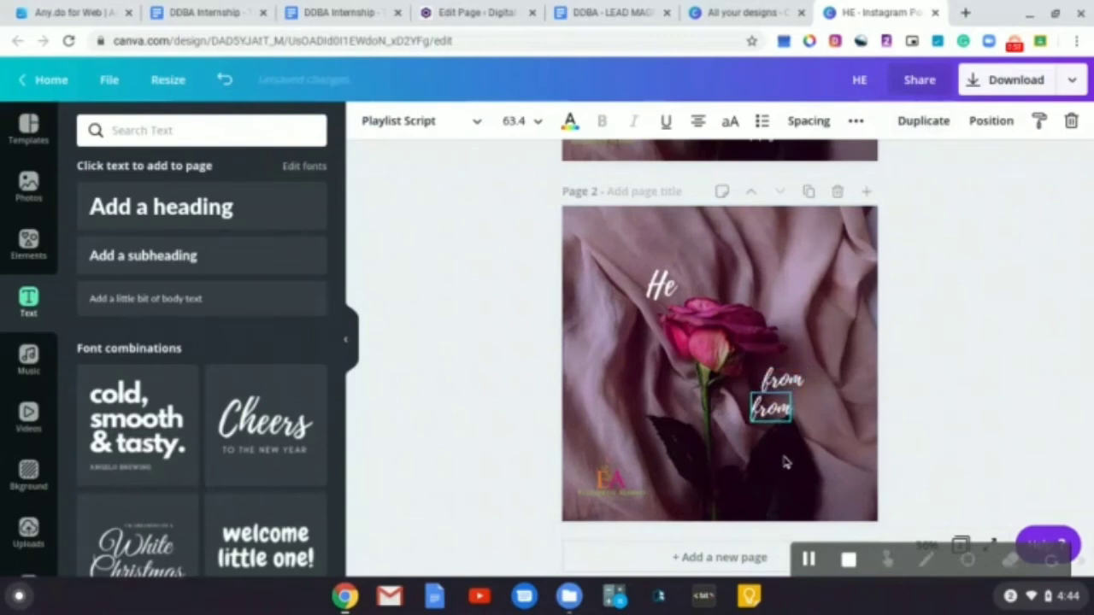
double_click(767, 417)
type("the dead")
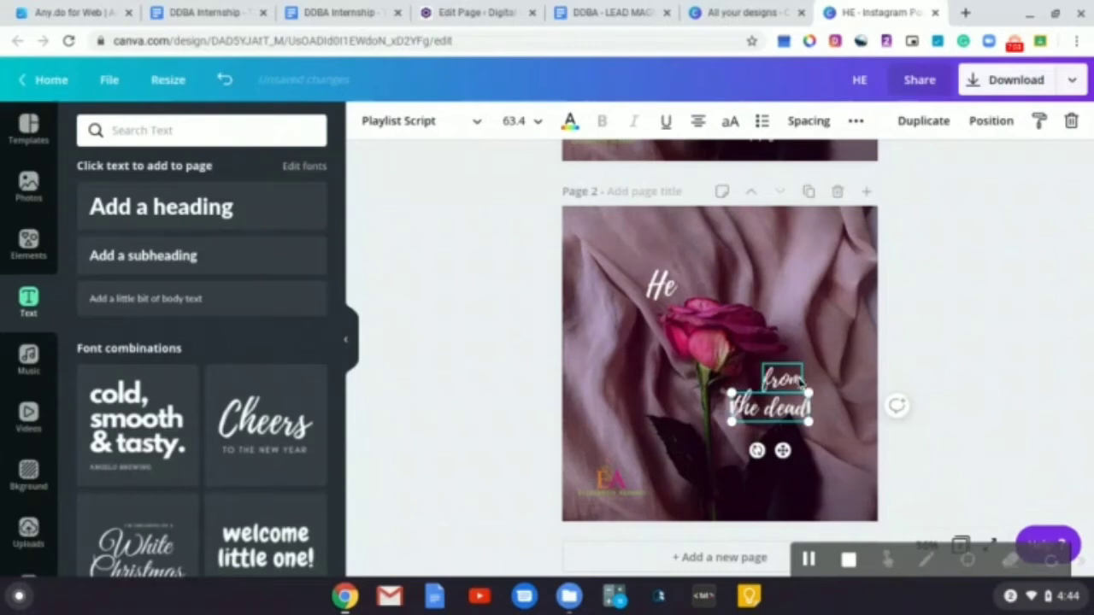
left_click_drag(785, 376, 786, 378)
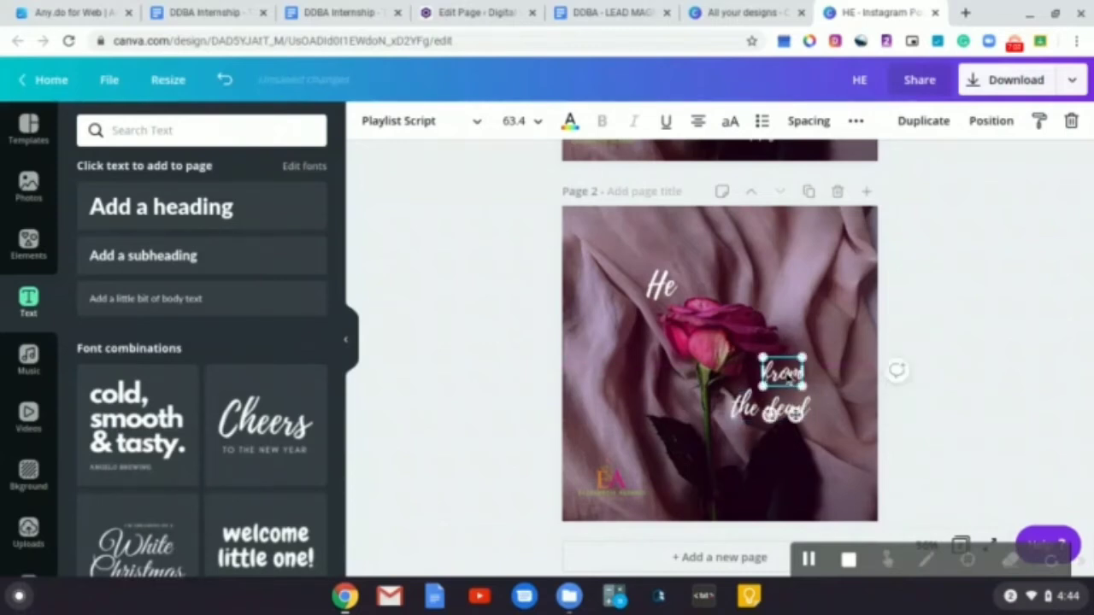
left_click(756, 410)
Set the "the dead" text's font size to 69.5 to match page 1, nudge it into place, and deselect
scroll(560, 254, "up", 3)
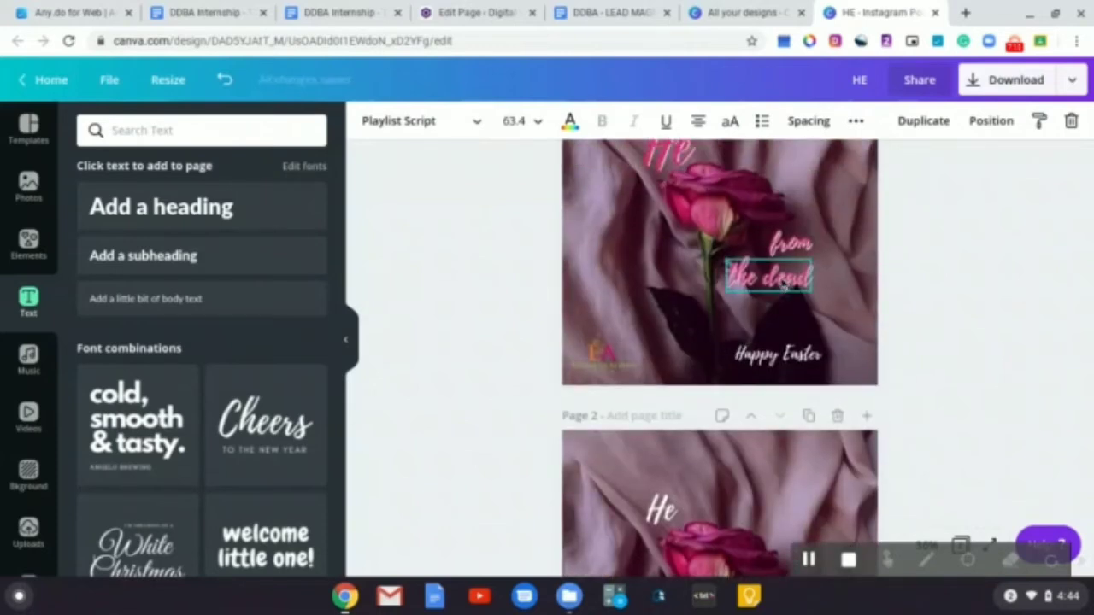
left_click(782, 282)
scroll(588, 346, "down", 3)
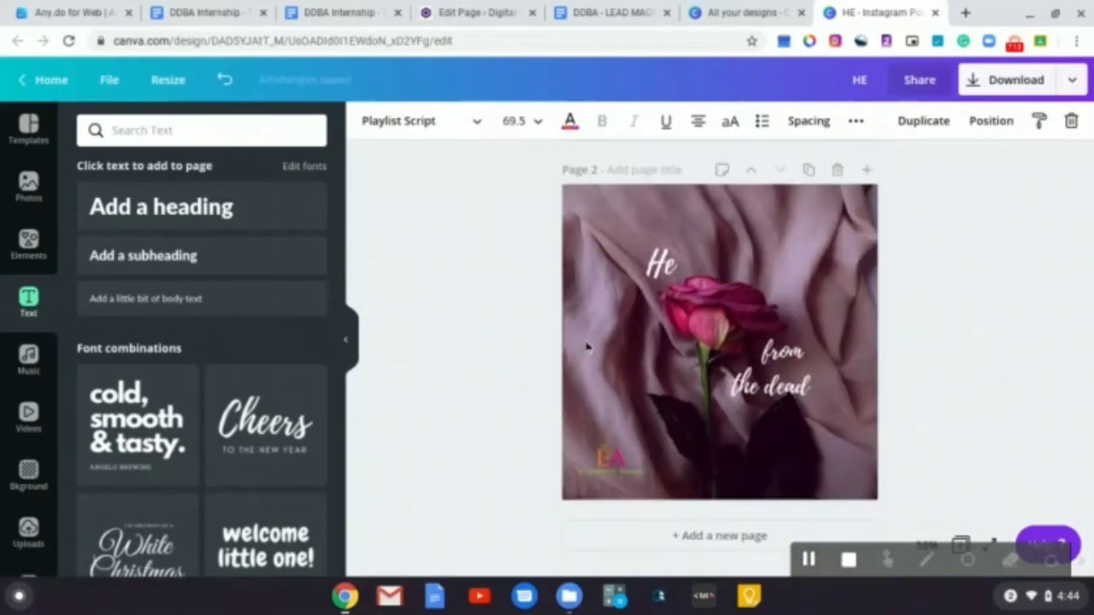
left_click(769, 386)
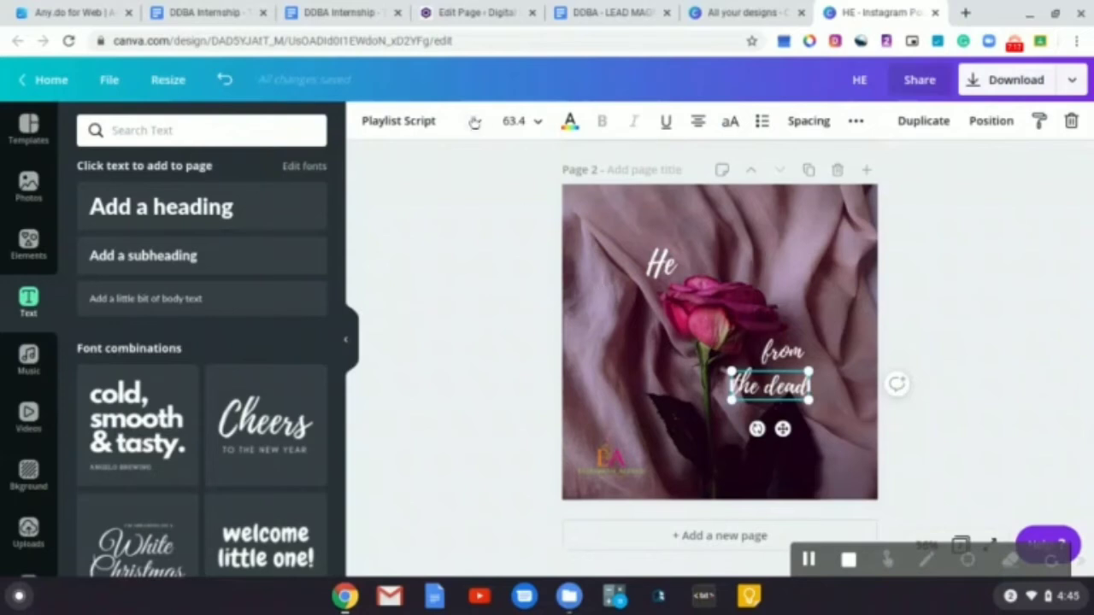
left_click(511, 121)
left_click(511, 121)
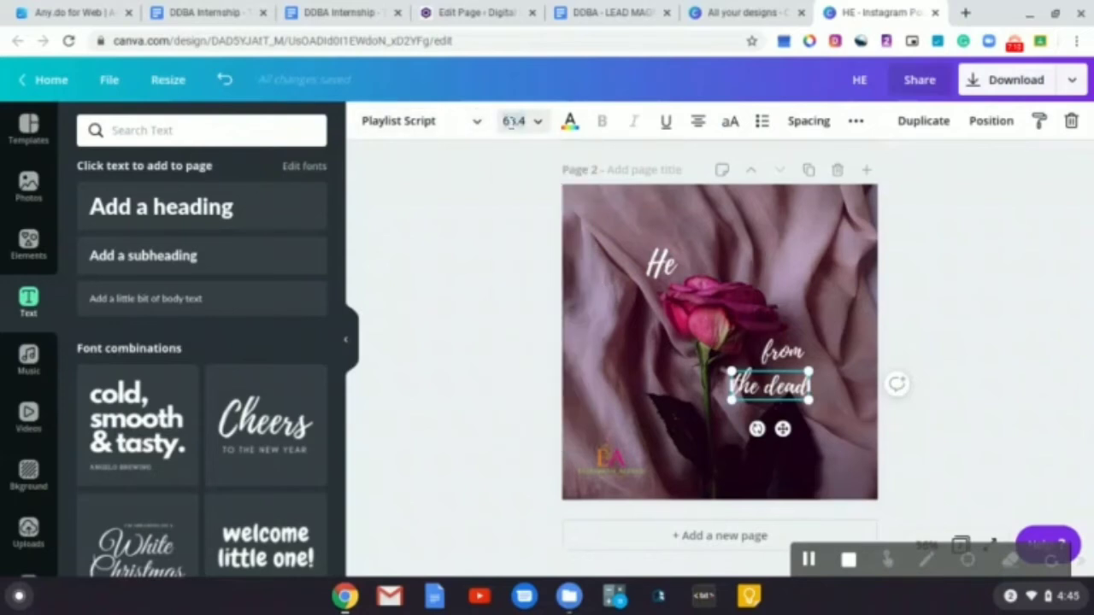
type("69.5")
key("Return")
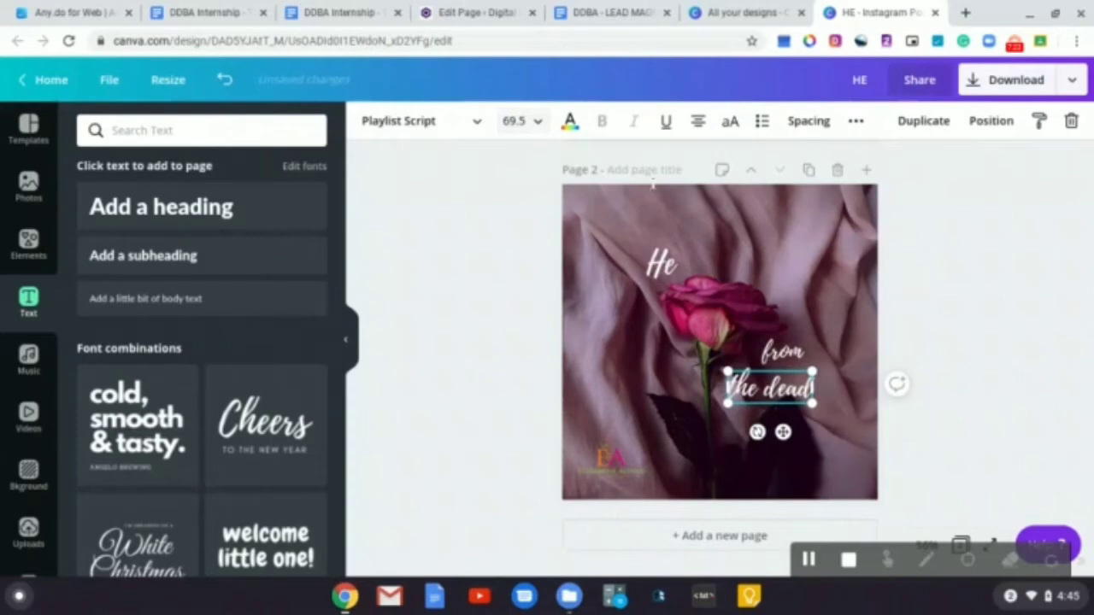
left_click_drag(783, 432, 788, 437)
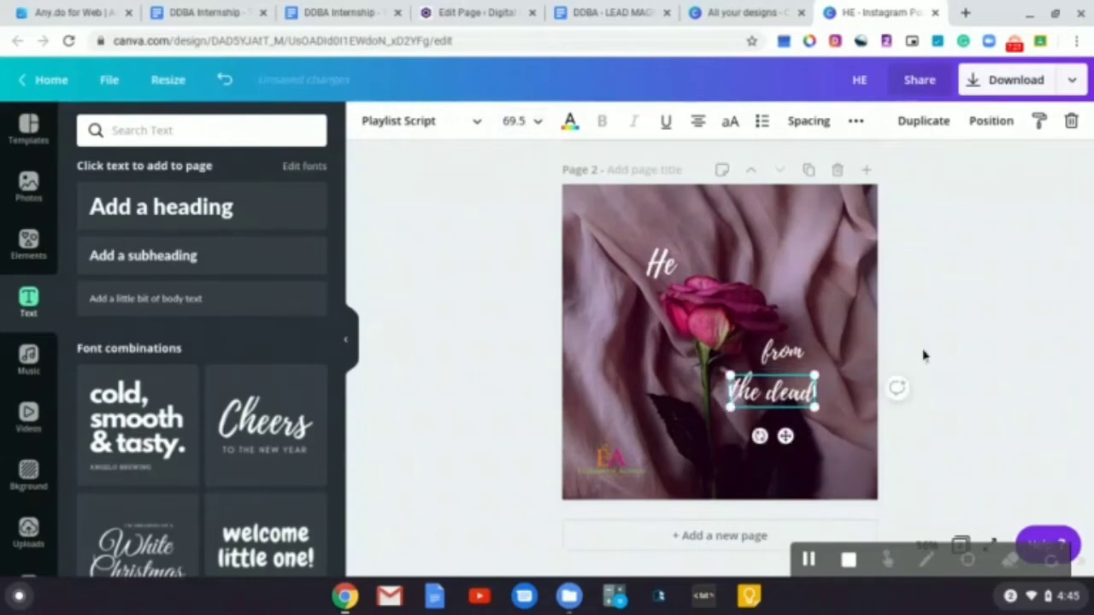
left_click(923, 355)
Sample the pink colour of page 1's "from the dead" text with the Color by Fardos eyedropper extension
scroll(923, 354, "up", 3)
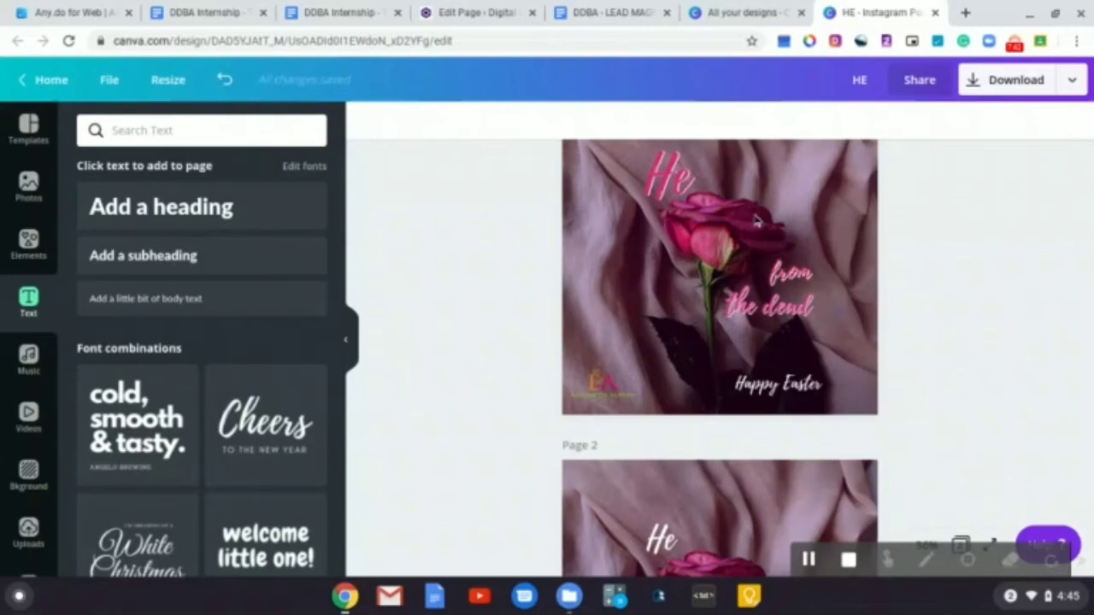
scroll(824, 276, "down", 1)
scroll(823, 276, "up", 2)
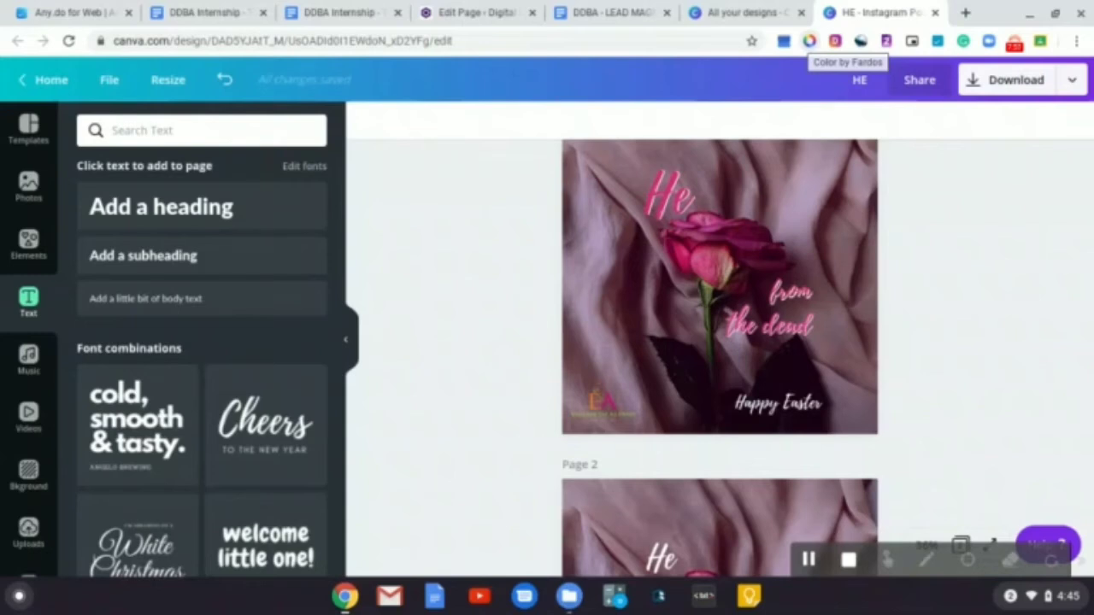
left_click(809, 42)
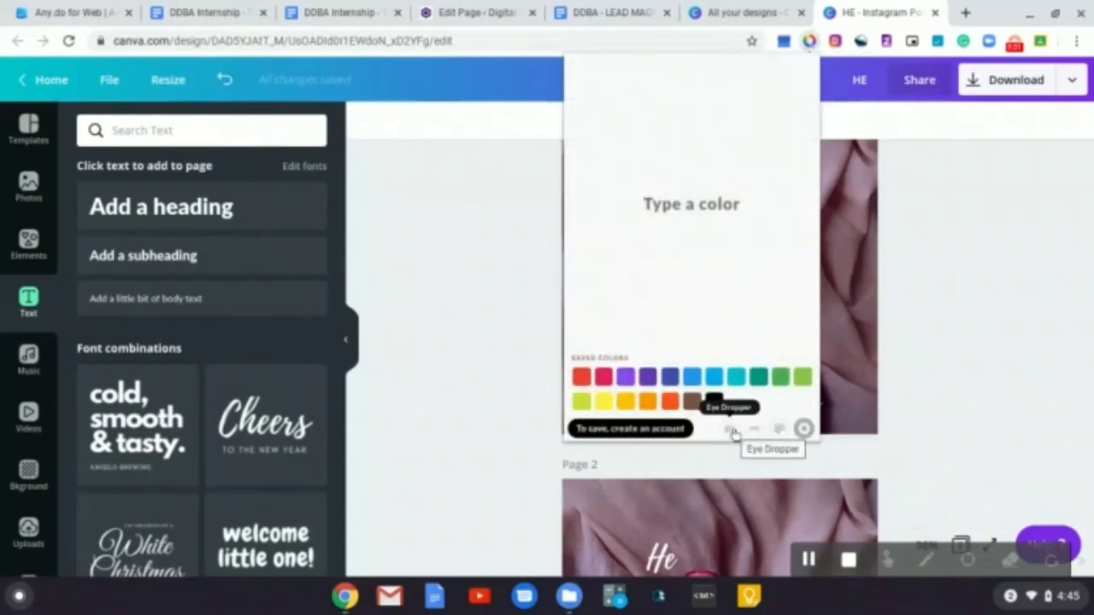
left_click(732, 431)
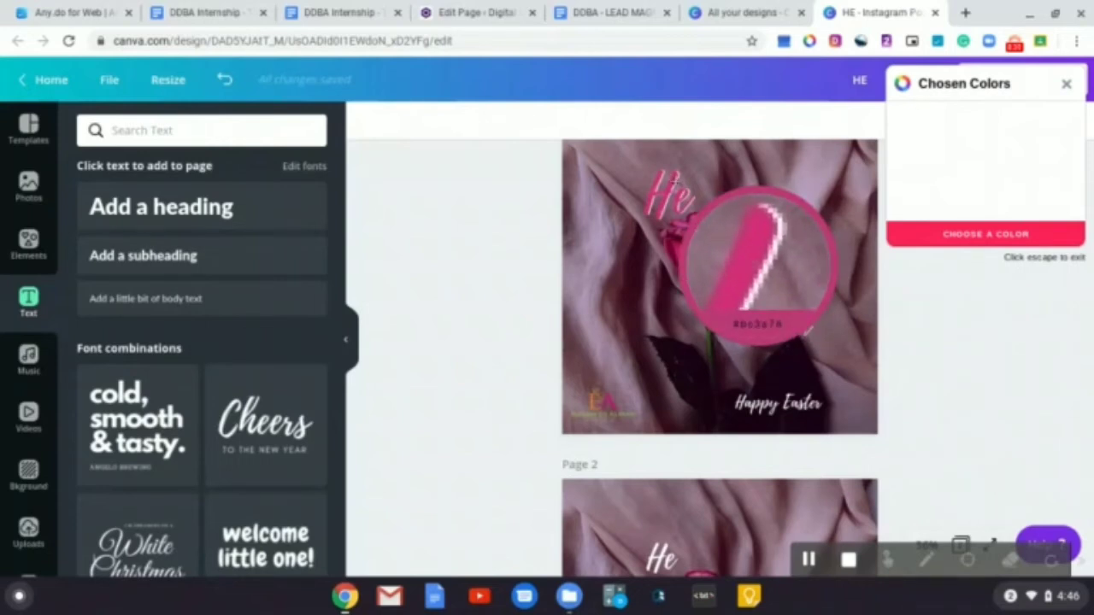
left_click(755, 267)
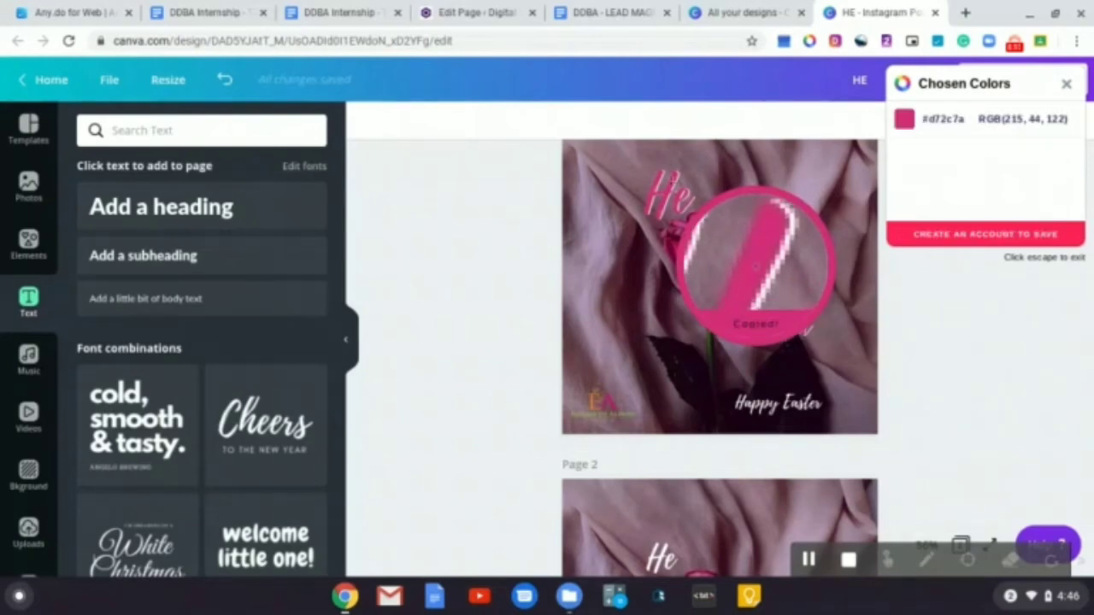
left_click(1066, 87)
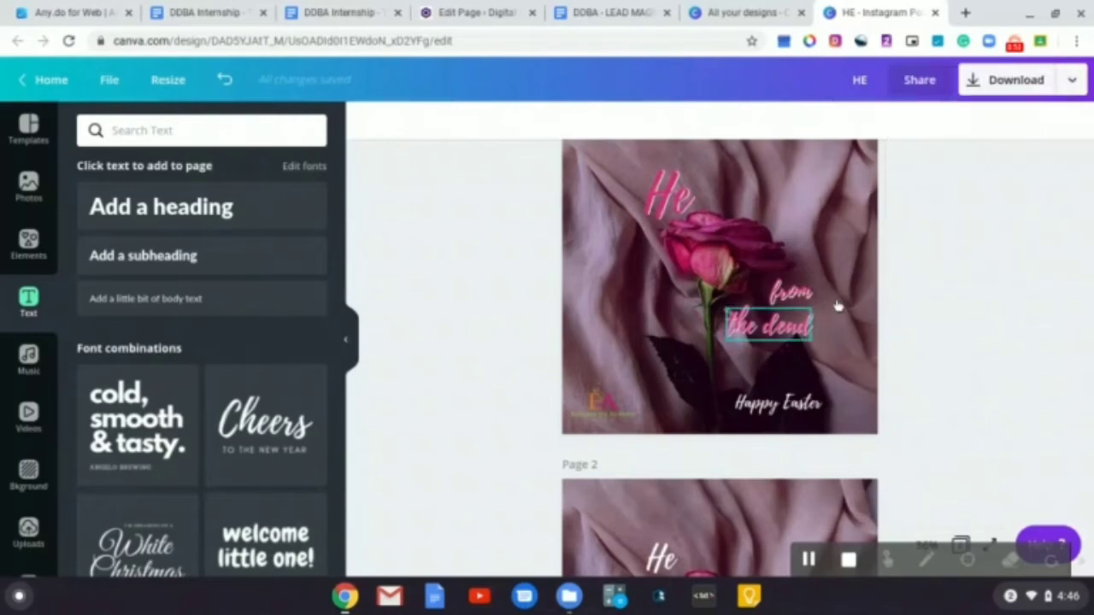
Change the page 2 "He" heading's text colour to #d72c7a
scroll(839, 316, "down", 1)
scroll(839, 325, "down", 3)
left_click(663, 389)
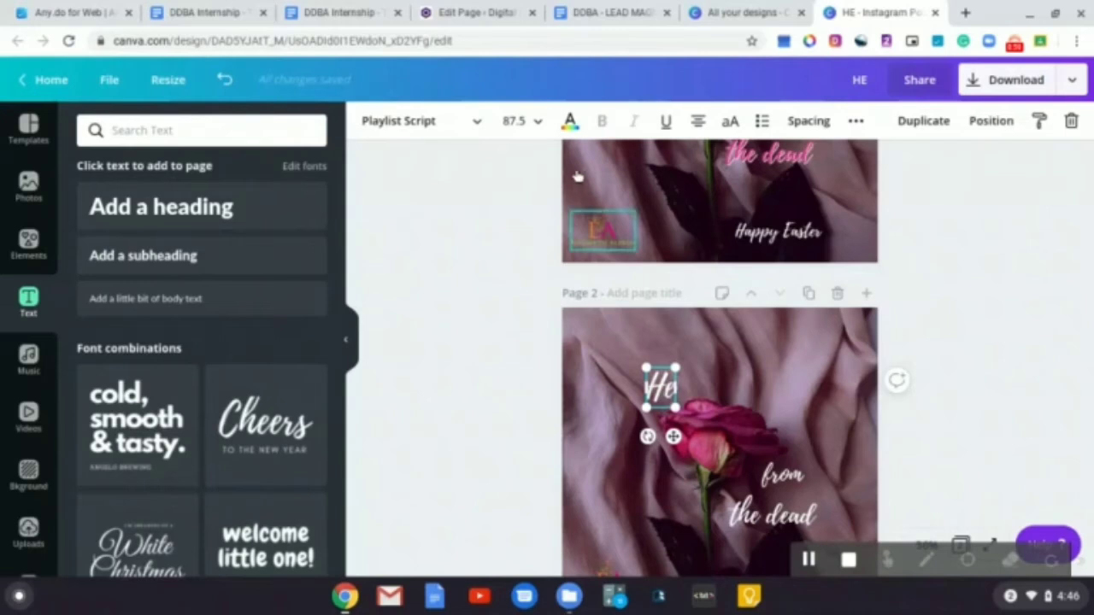
left_click(570, 122)
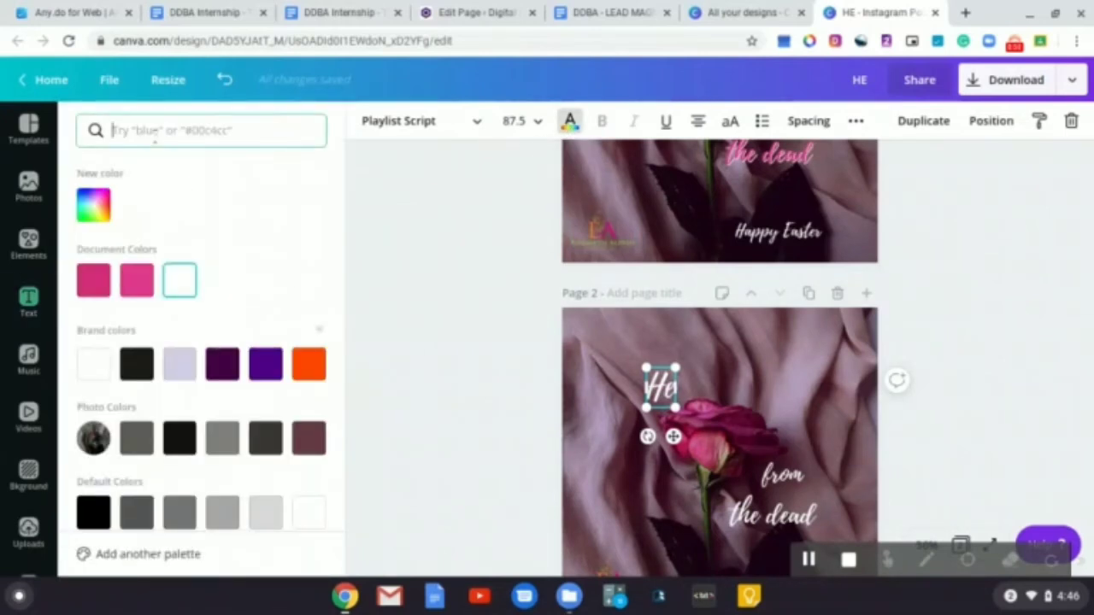
type("#d72c7c")
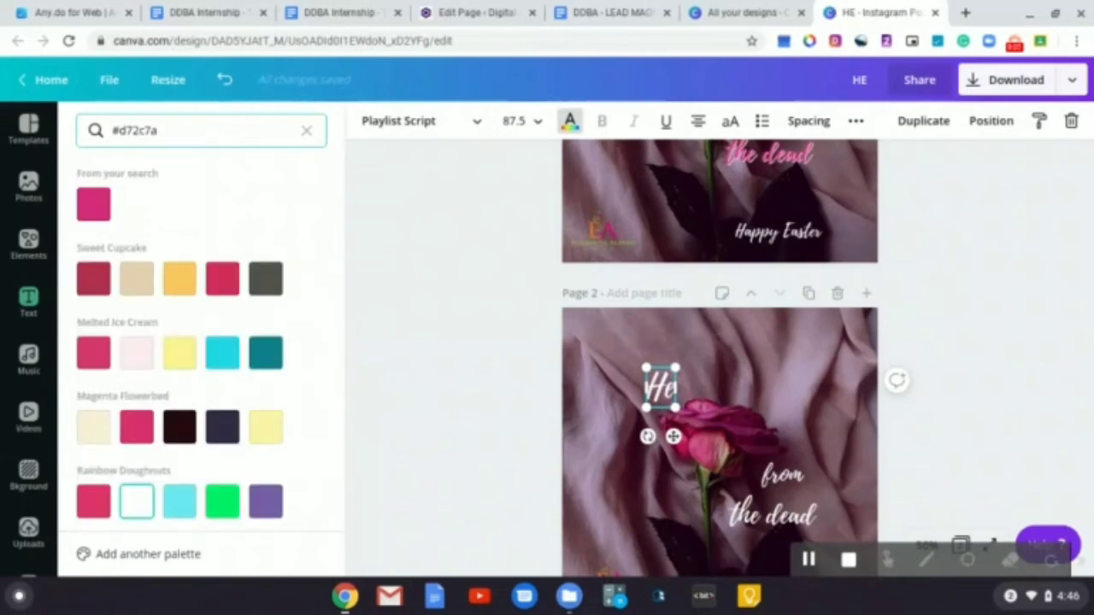
left_click(102, 211)
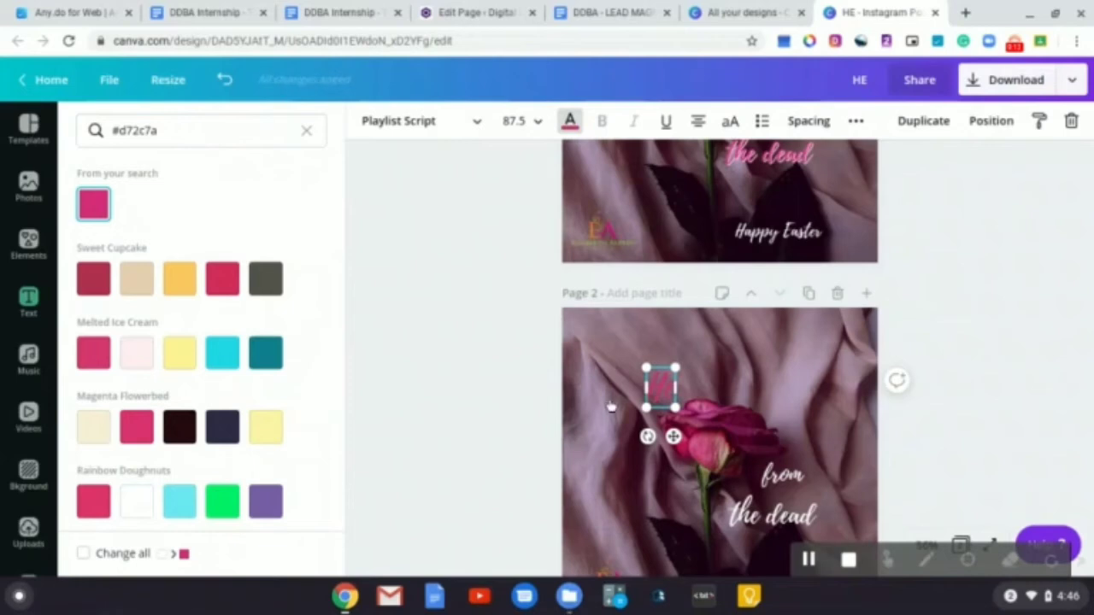
scroll(610, 388, "up", 3)
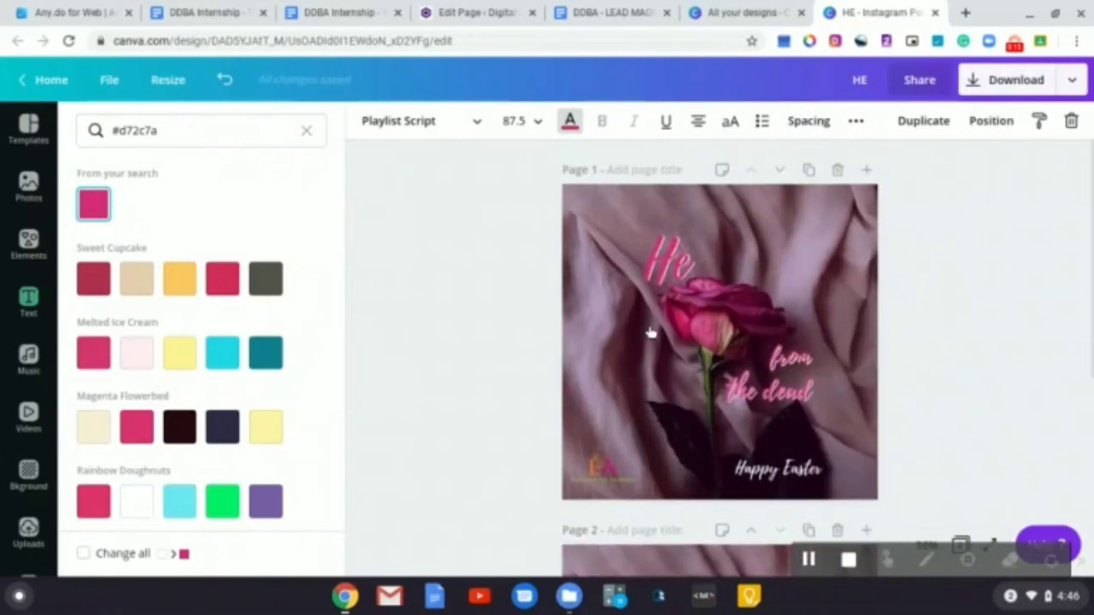
scroll(640, 360, "down", 2)
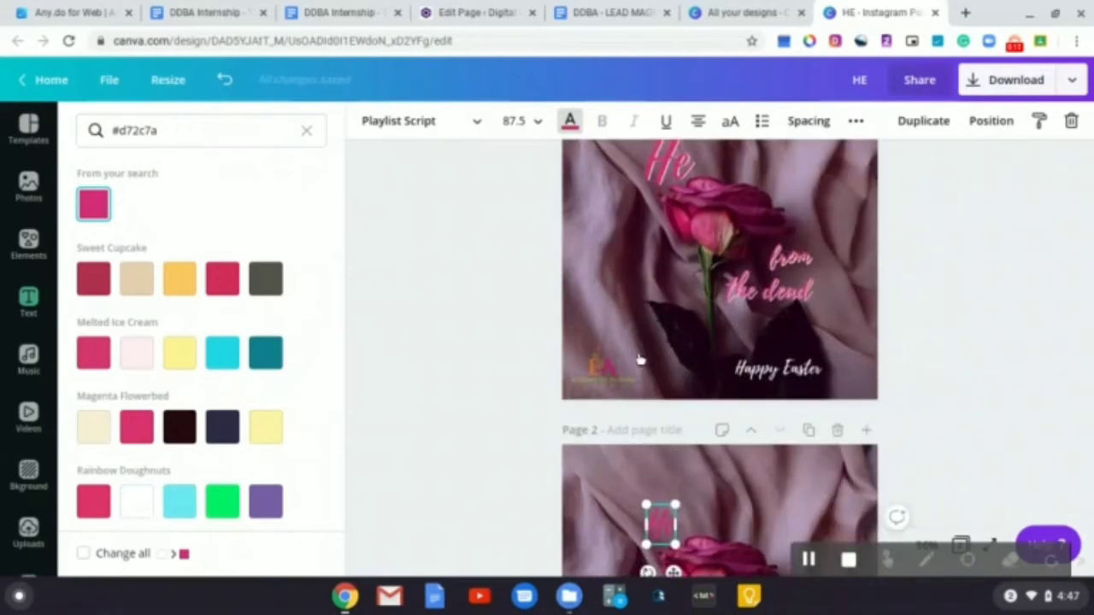
Duplicate the page 2 "He" heading, colour the copy white, and lay it back over the pink heading
scroll(640, 359, "down", 3)
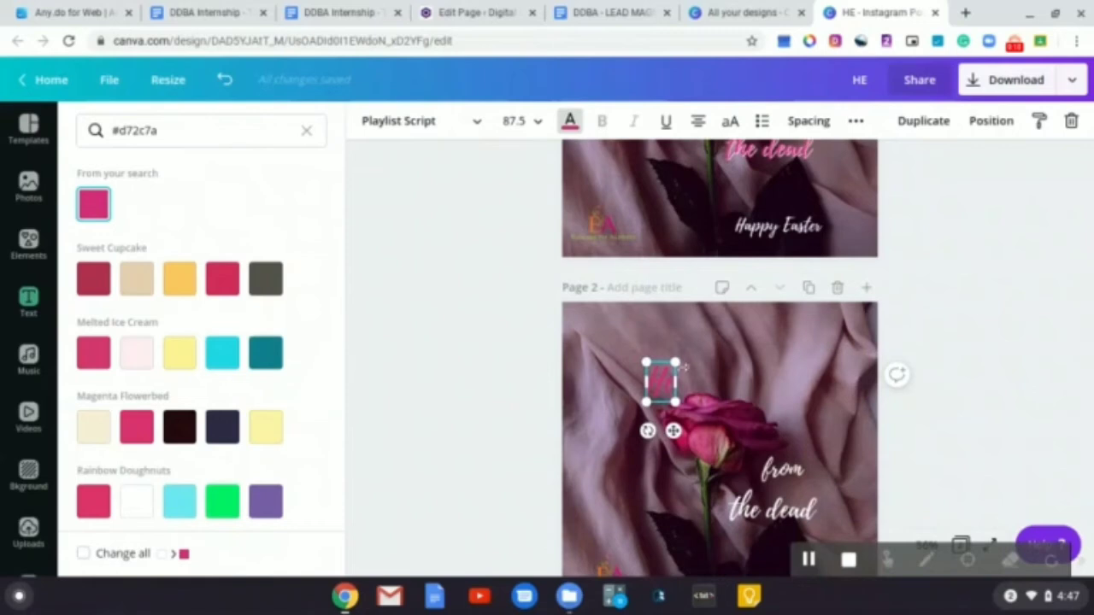
left_click(726, 369)
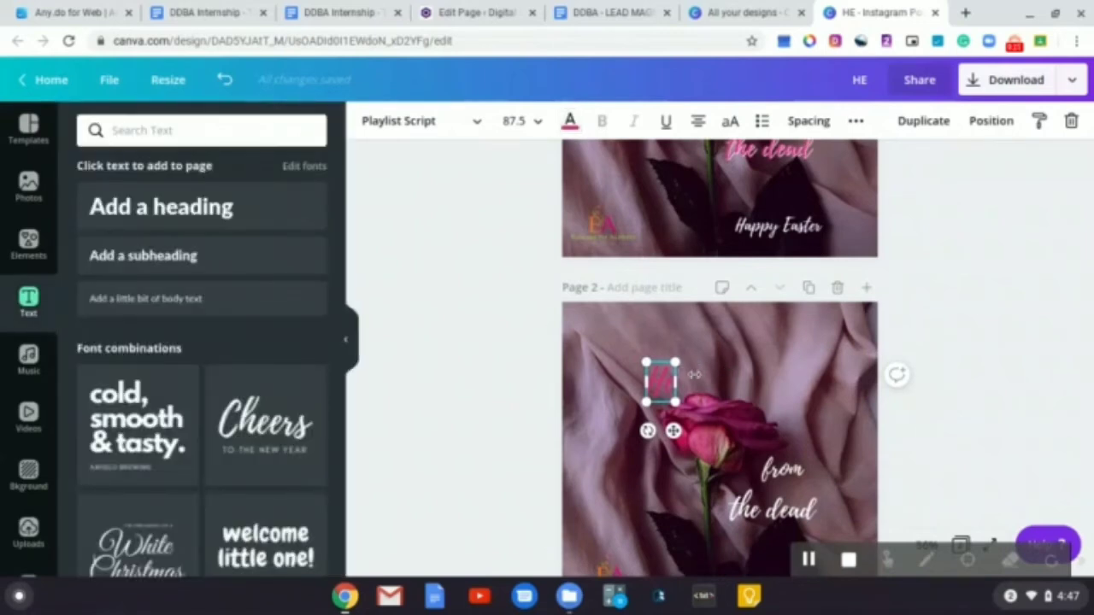
left_click(935, 127)
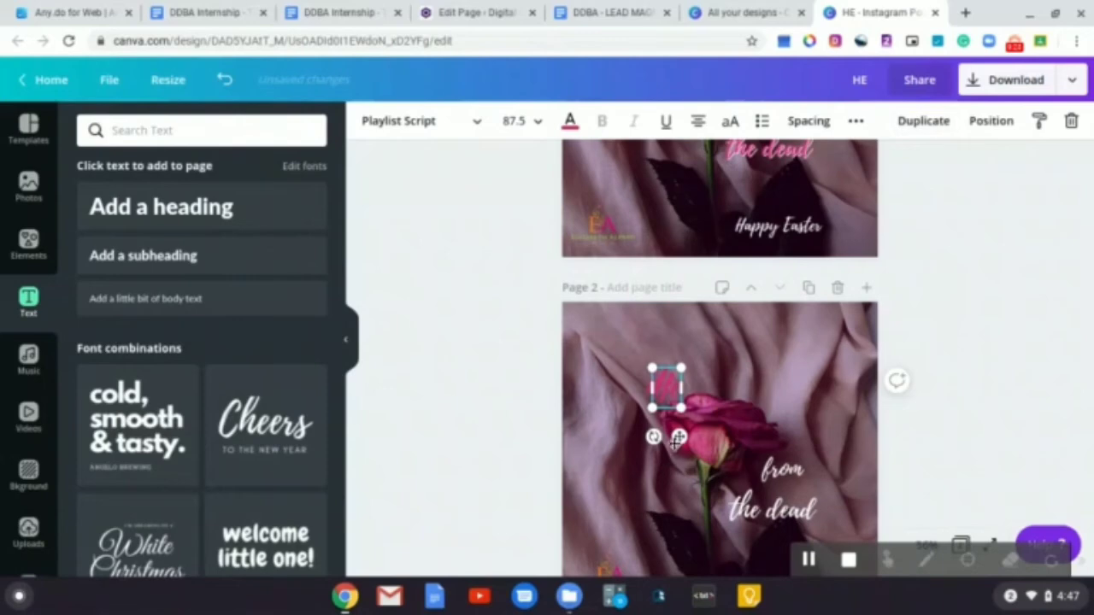
left_click_drag(680, 438, 624, 432)
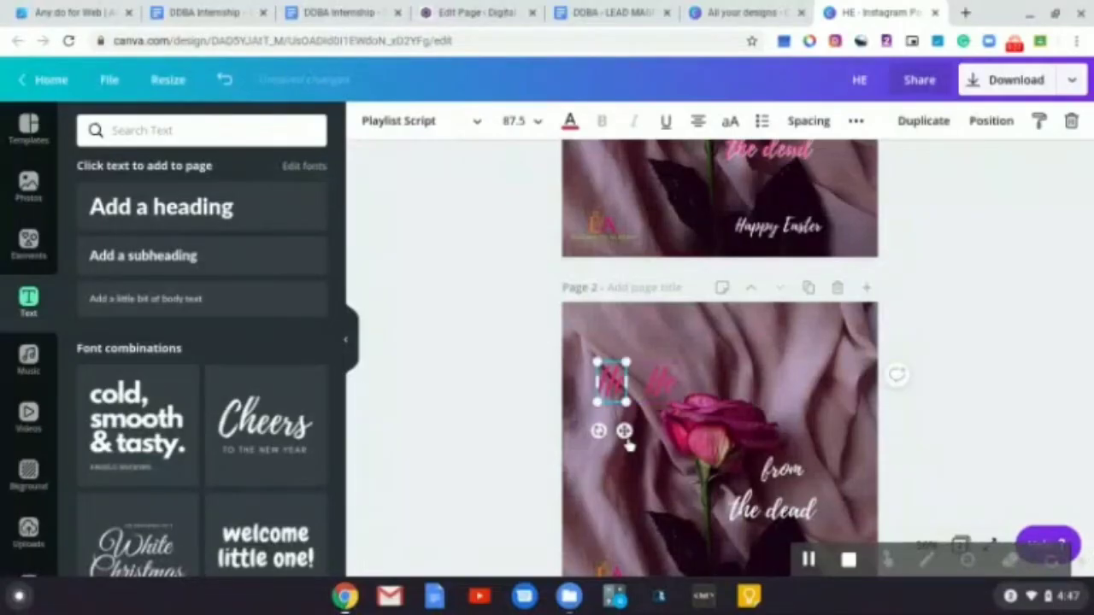
left_click(569, 121)
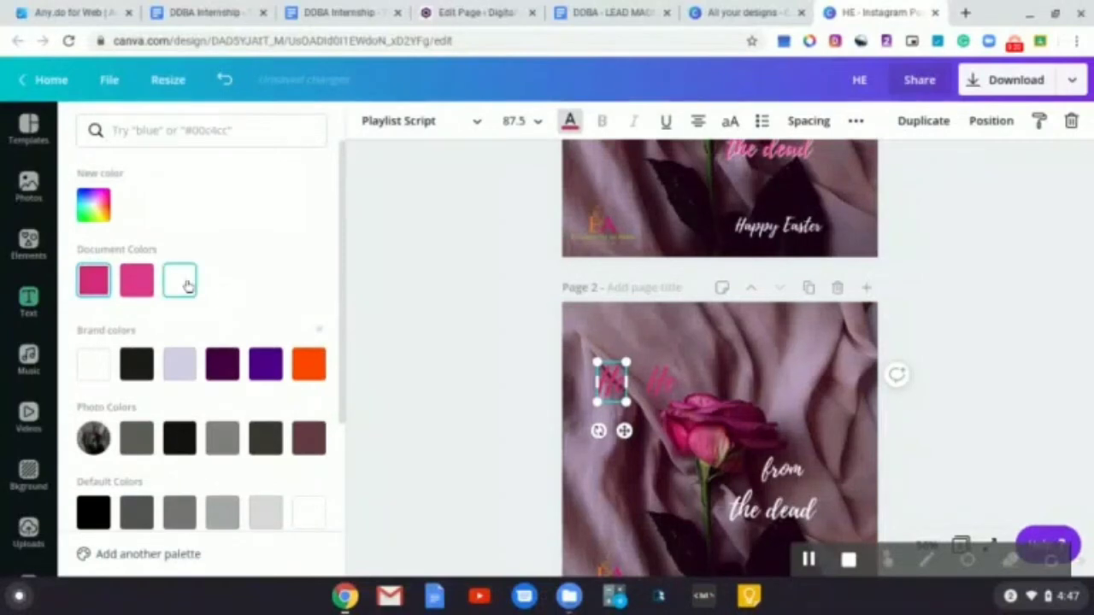
left_click(186, 284)
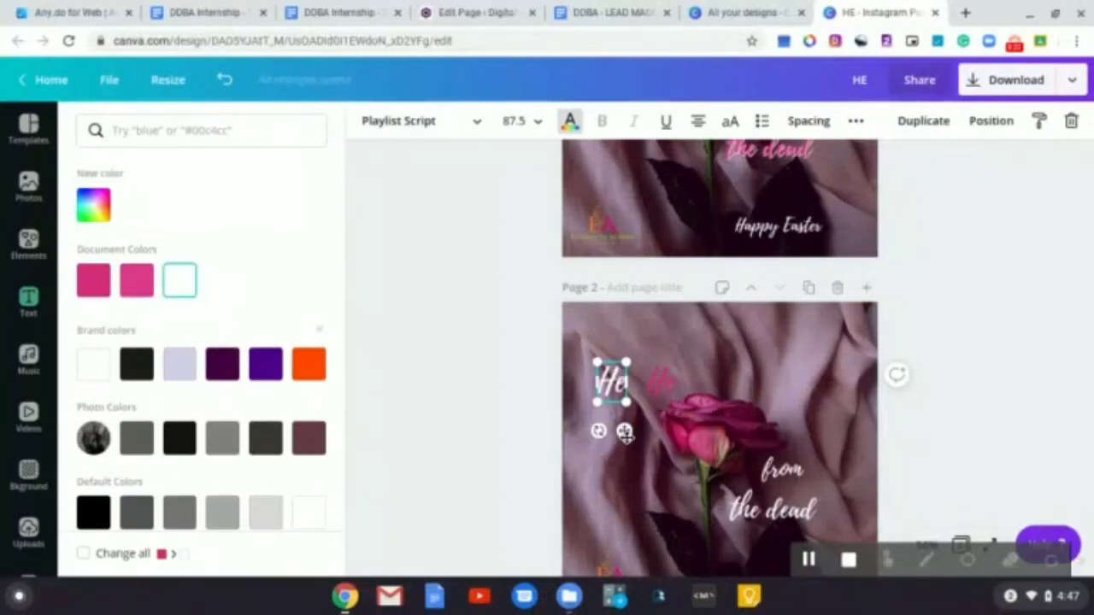
left_click_drag(624, 432, 675, 438)
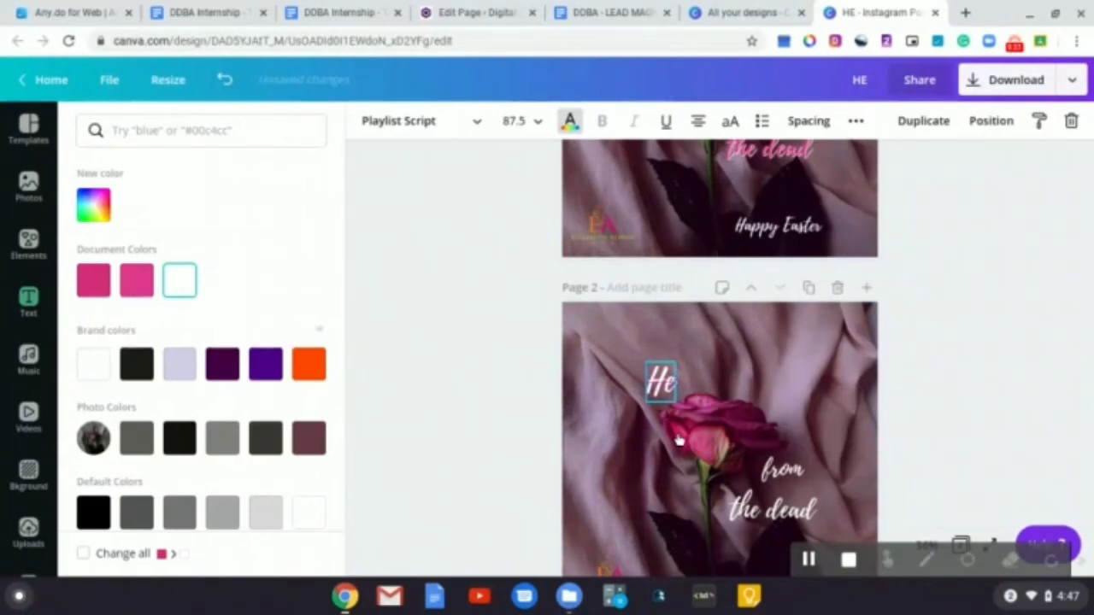
left_click(678, 437)
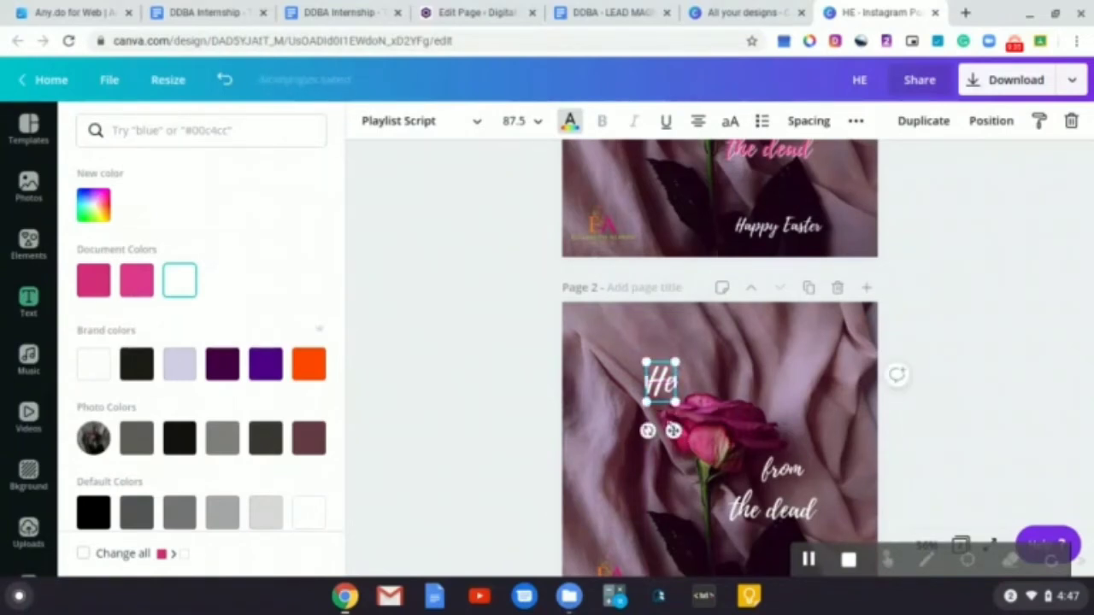
left_click_drag(673, 430, 675, 432)
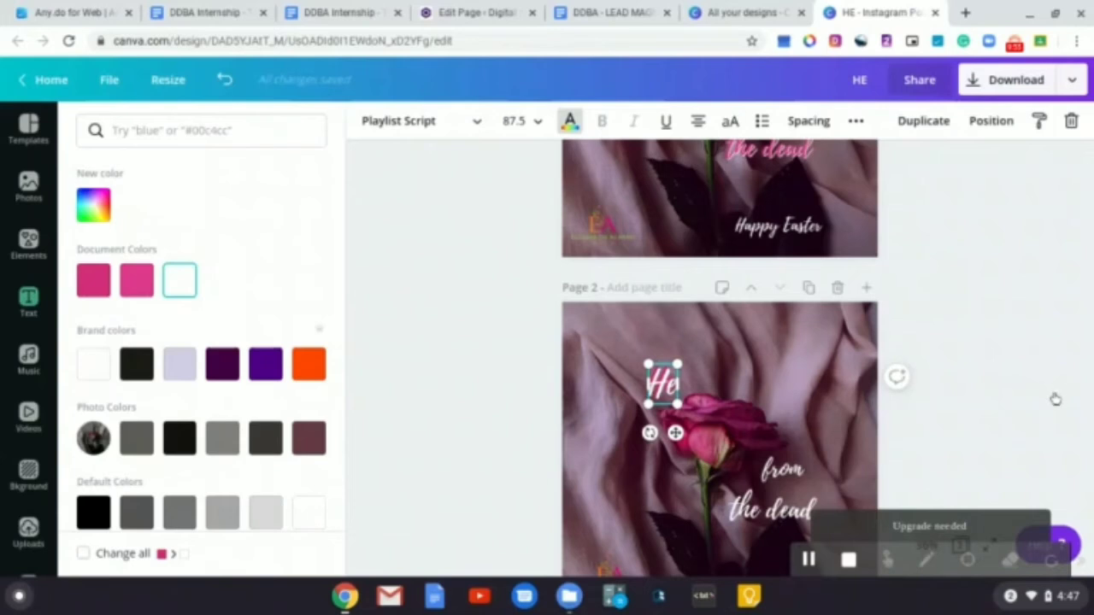
left_click(1035, 416)
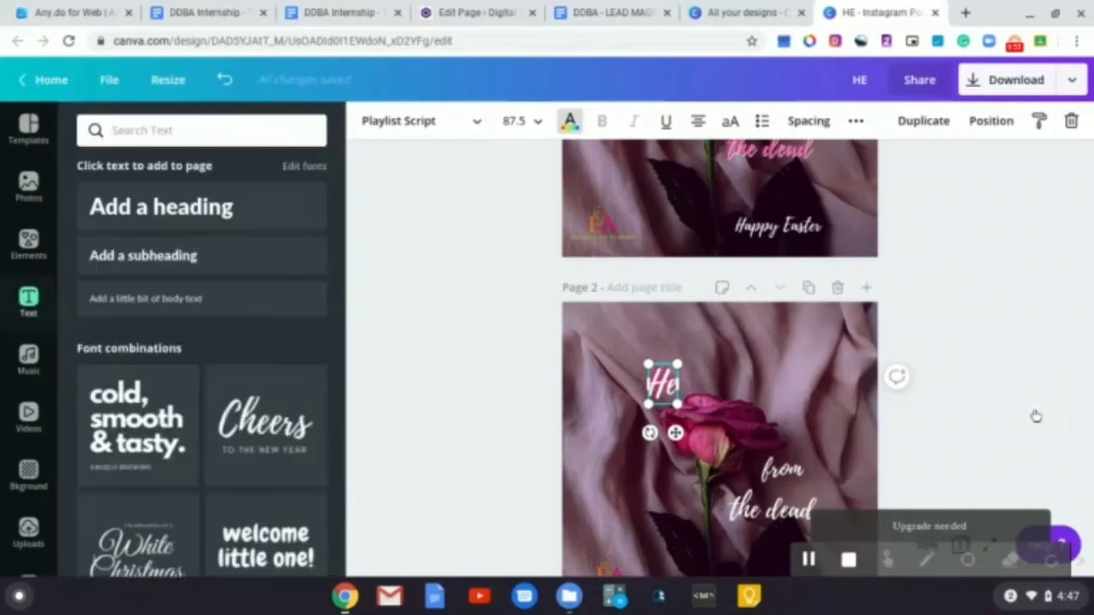
left_click(937, 462)
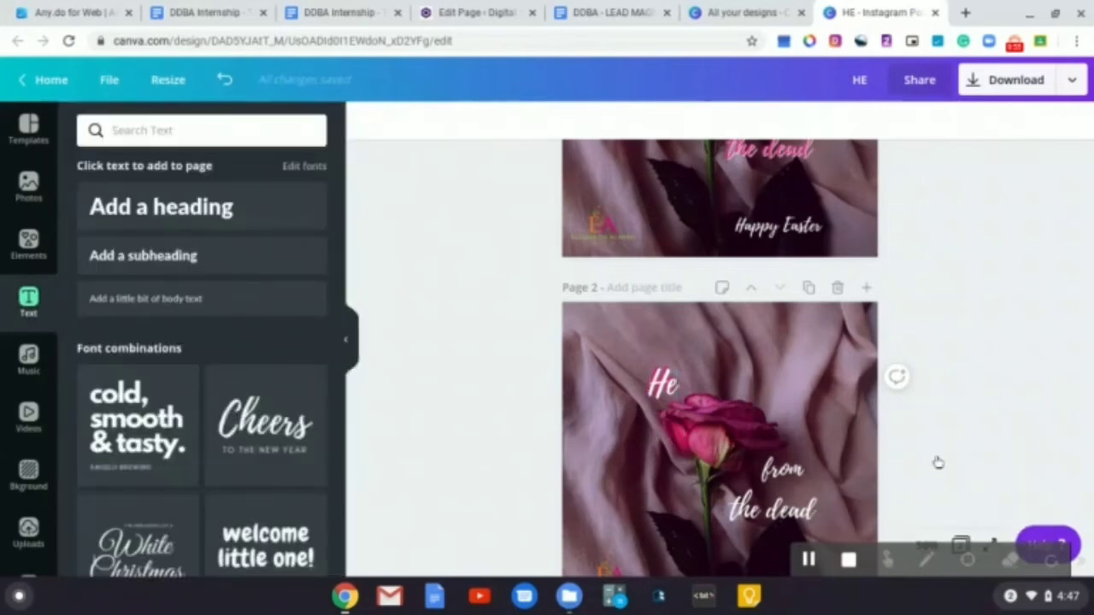
Send the white "He" copy backward behind the pink heading
left_click(929, 544)
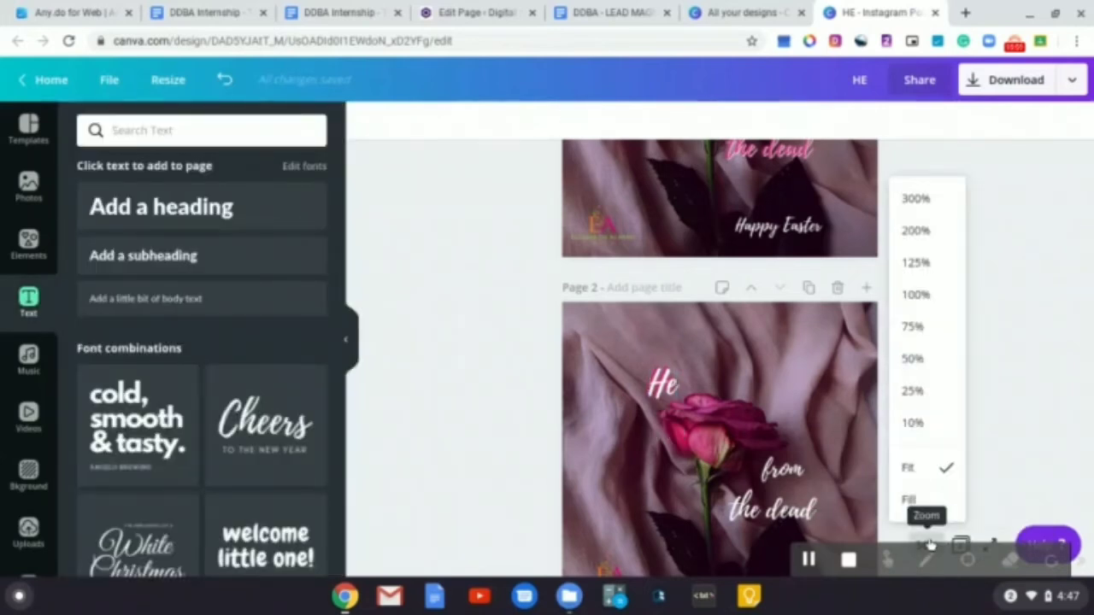
left_click(915, 326)
scroll(859, 350, "down", 1)
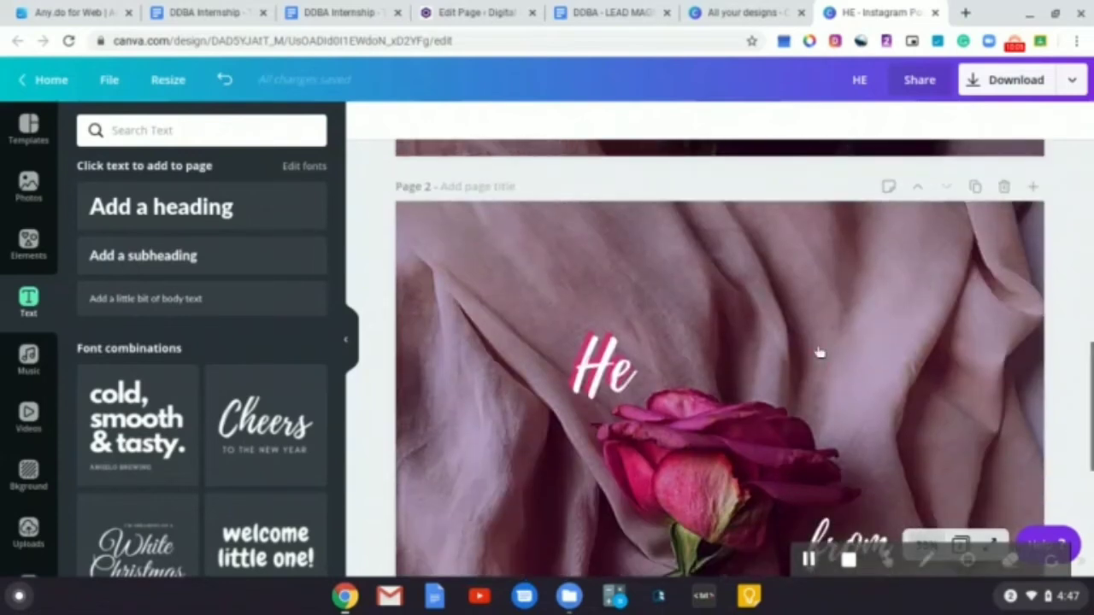
scroll(793, 350, "up", 3)
scroll(793, 351, "down", 4)
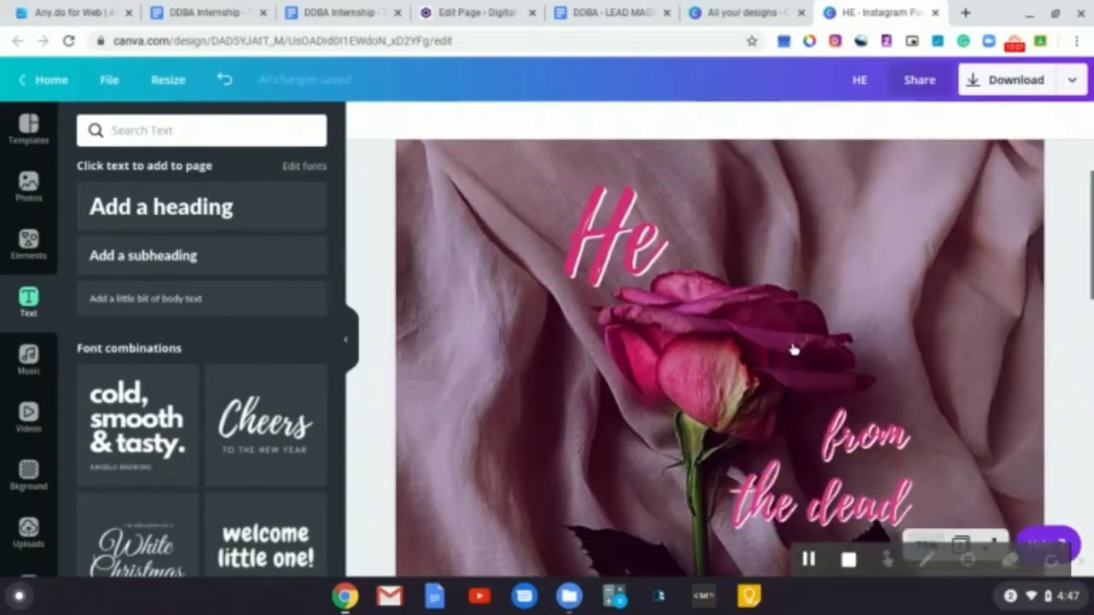
scroll(720, 342, "down", 3)
scroll(721, 384, "down", 1)
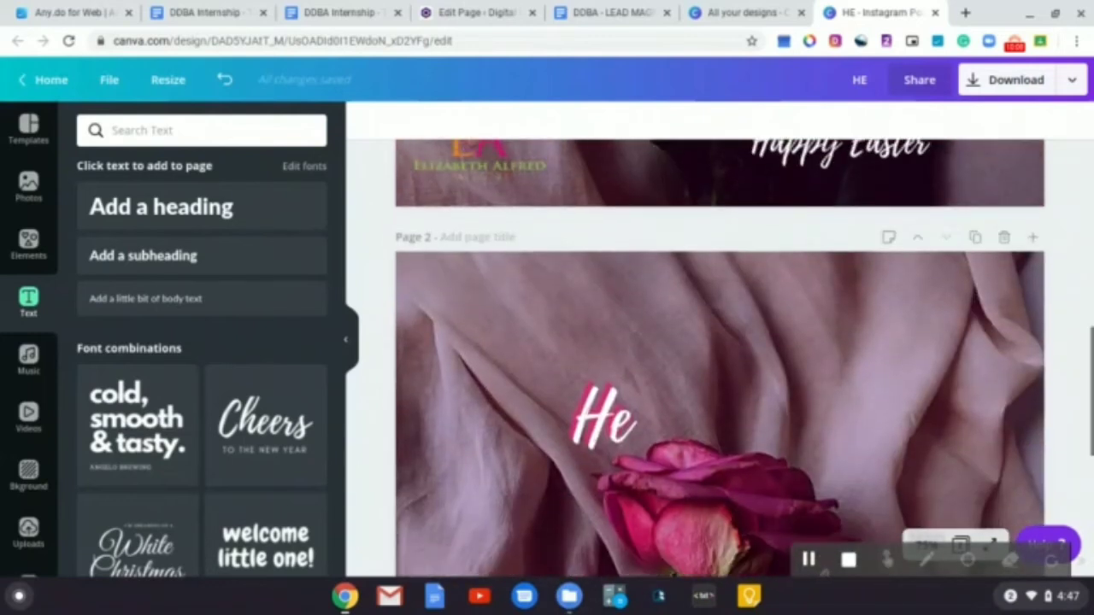
left_click(616, 434)
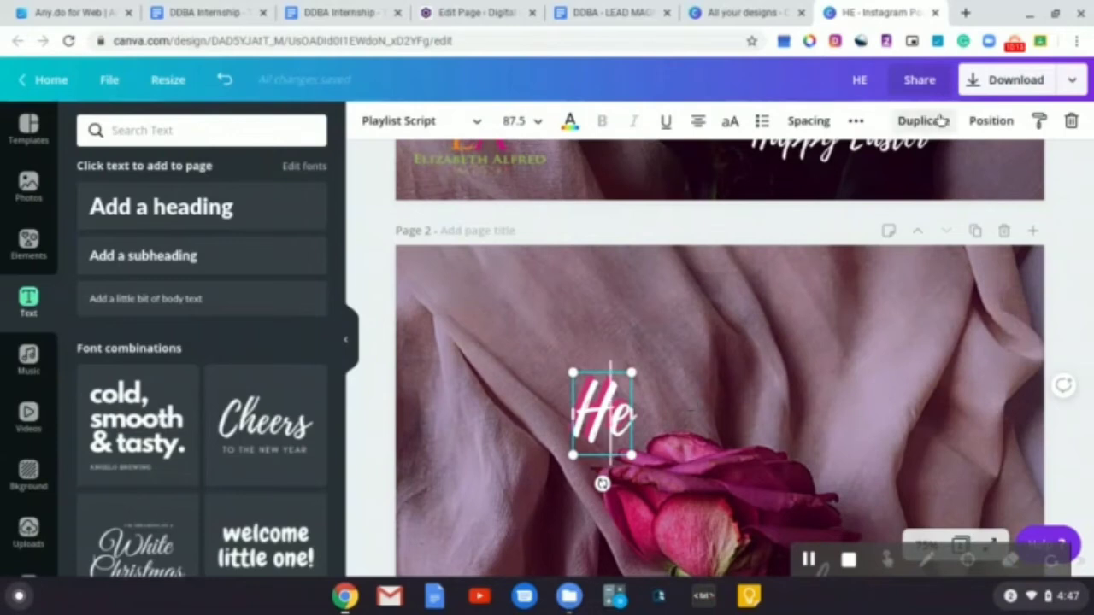
left_click(990, 120)
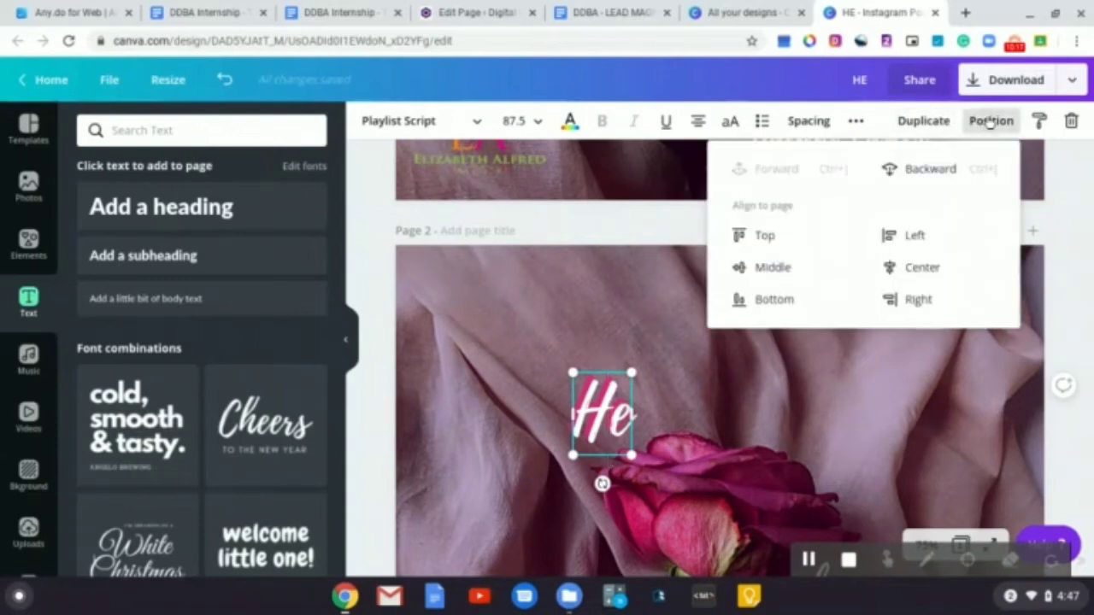
left_click(918, 170)
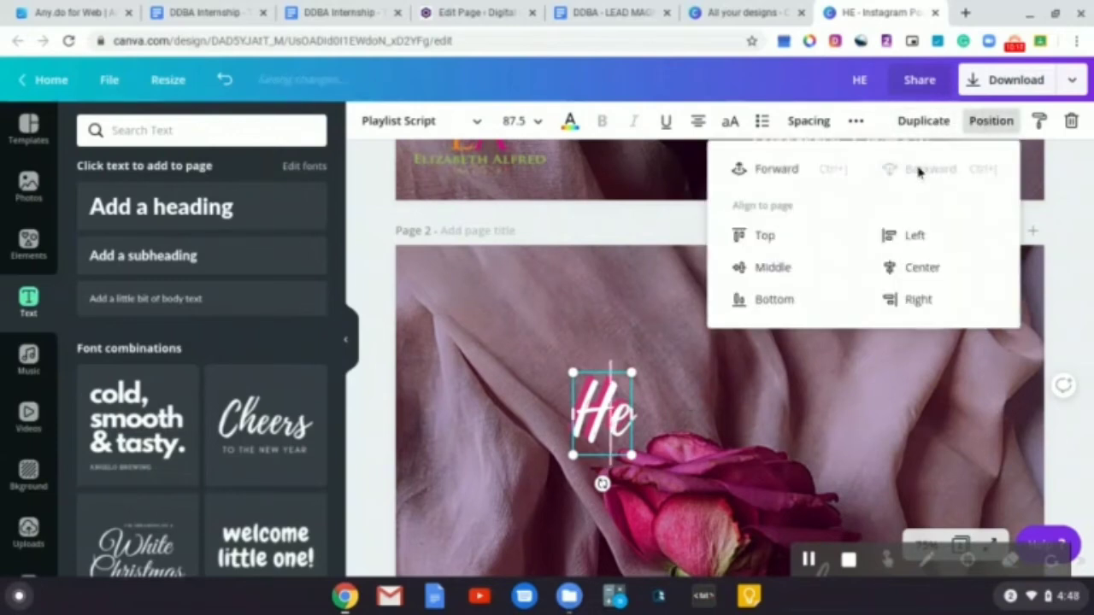
left_click(767, 404)
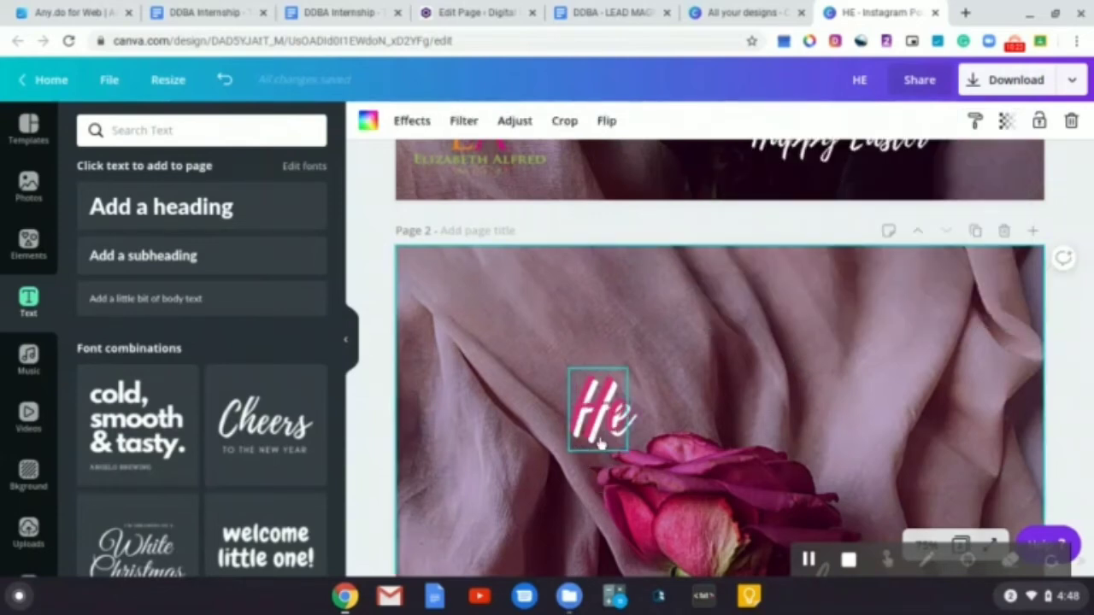
Nudge the pink "He" heading slightly so the white copy shows as an offset shadow, then deselect
left_click(601, 442)
key("Left")
key("Left")
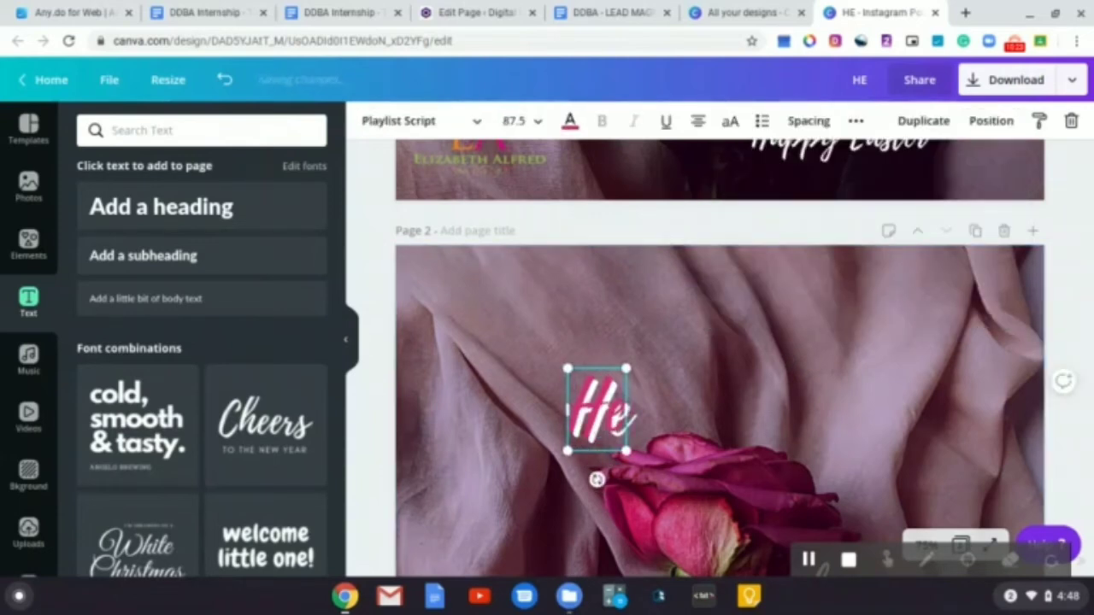
key("Right")
key("Right")
key("Right")
key("Right")
key("Right")
key("Right")
key("Right")
key("Right")
key("Down")
key("Down")
key("Down")
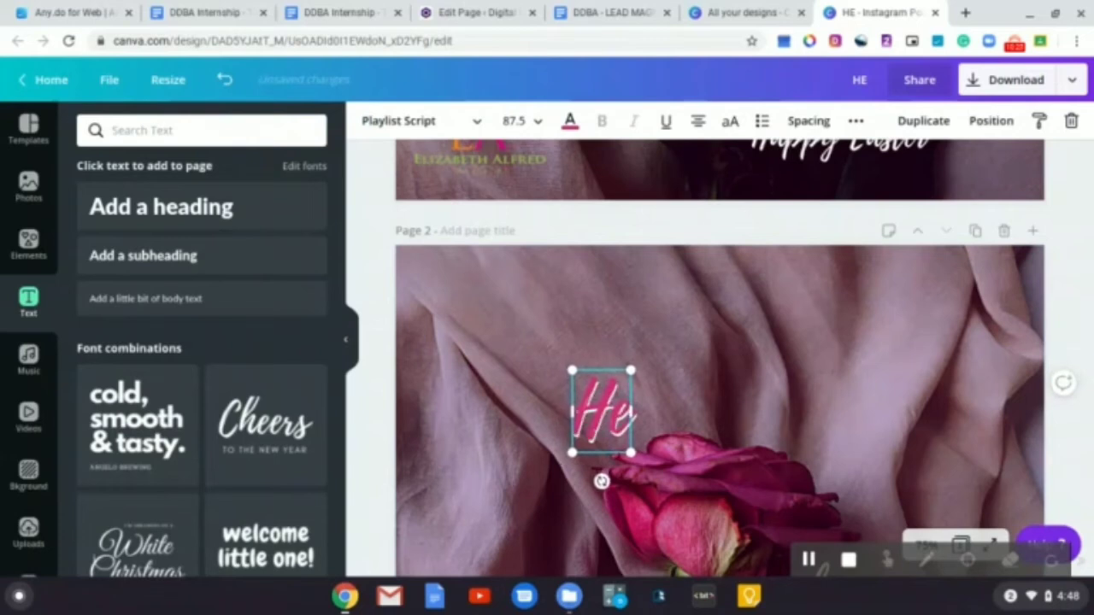
key("Up")
key("Up")
key("Left")
key("Left")
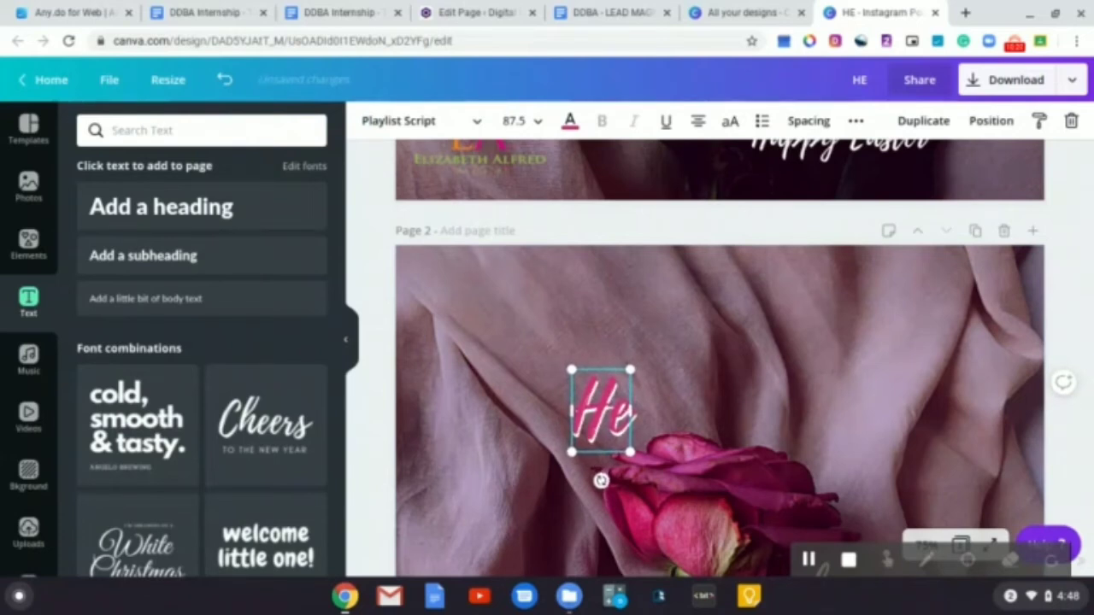
key("Right")
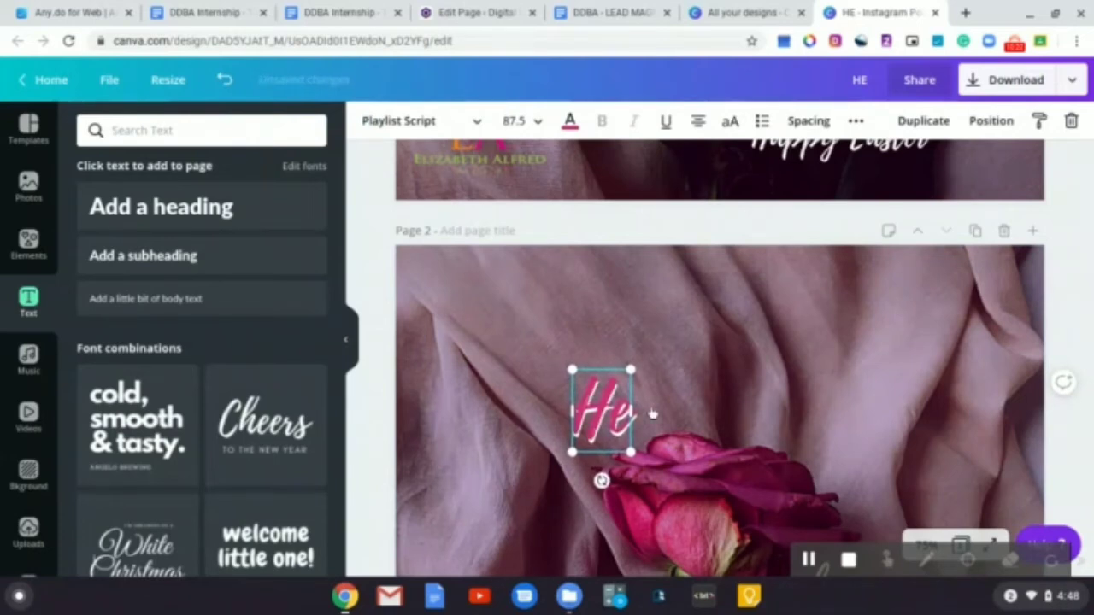
left_click(1084, 331)
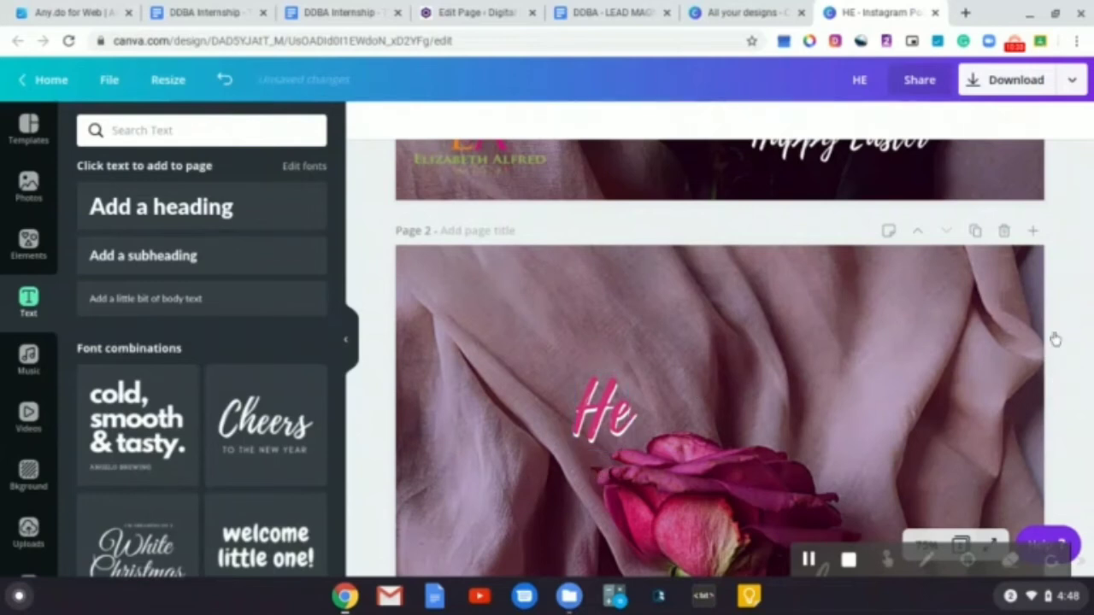
Compare the "He" heading's font size on page 1 with the one on page 2
scroll(888, 386, "up", 3)
scroll(887, 389, "up", 2)
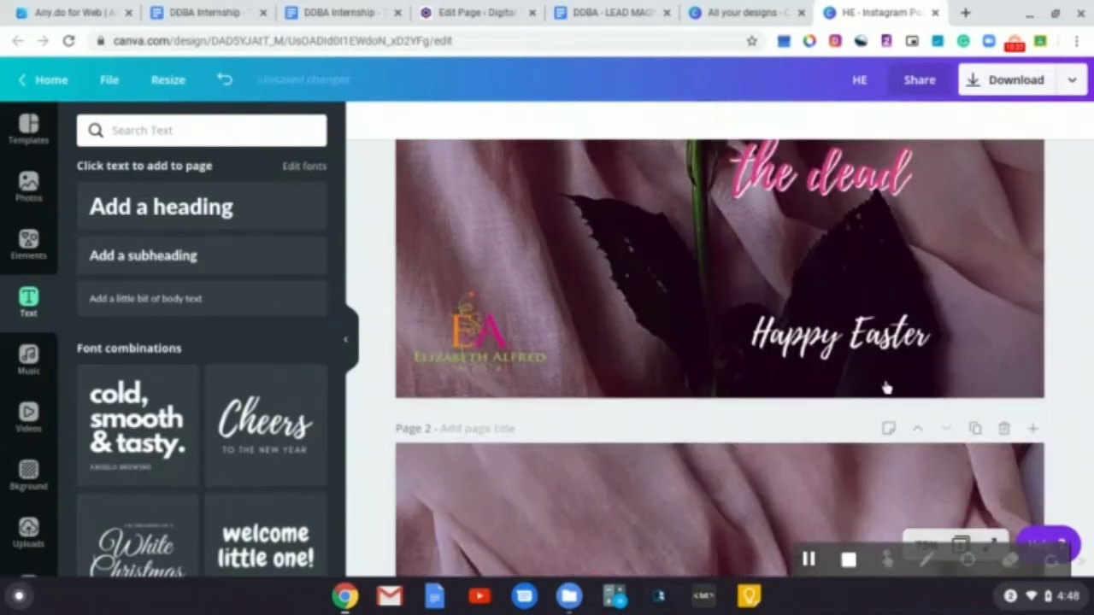
scroll(887, 388, "down", 5)
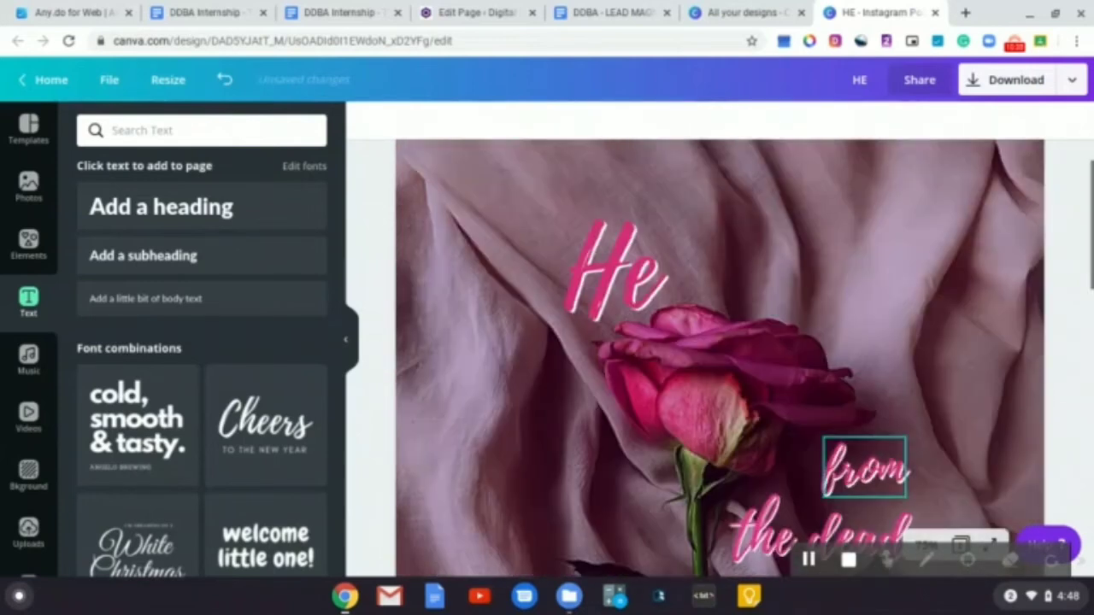
left_click(630, 279)
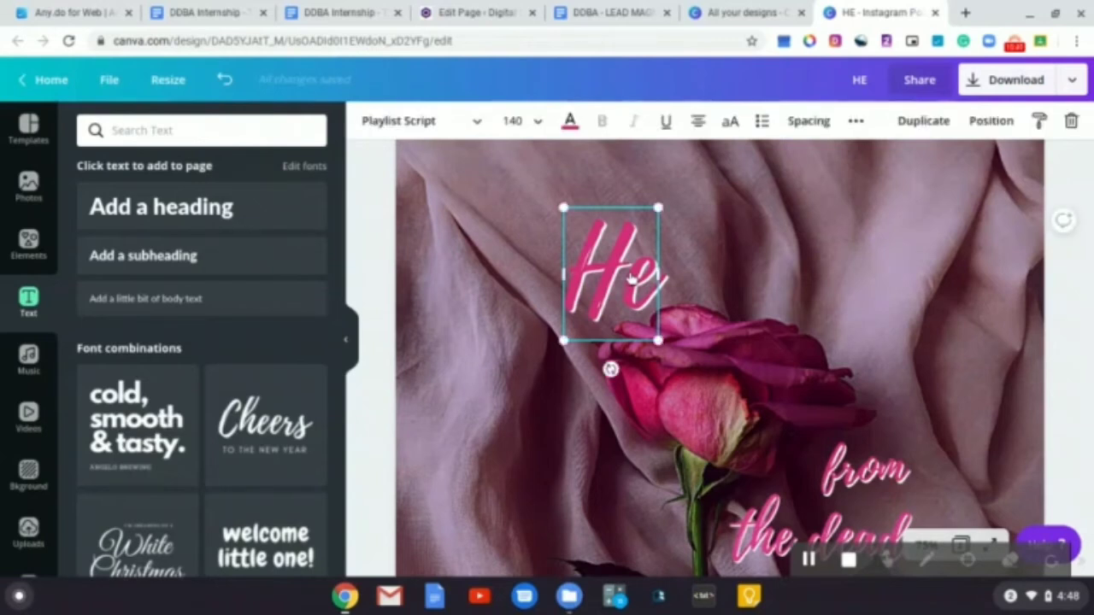
scroll(860, 313, "up", 3)
scroll(860, 313, "down", 5)
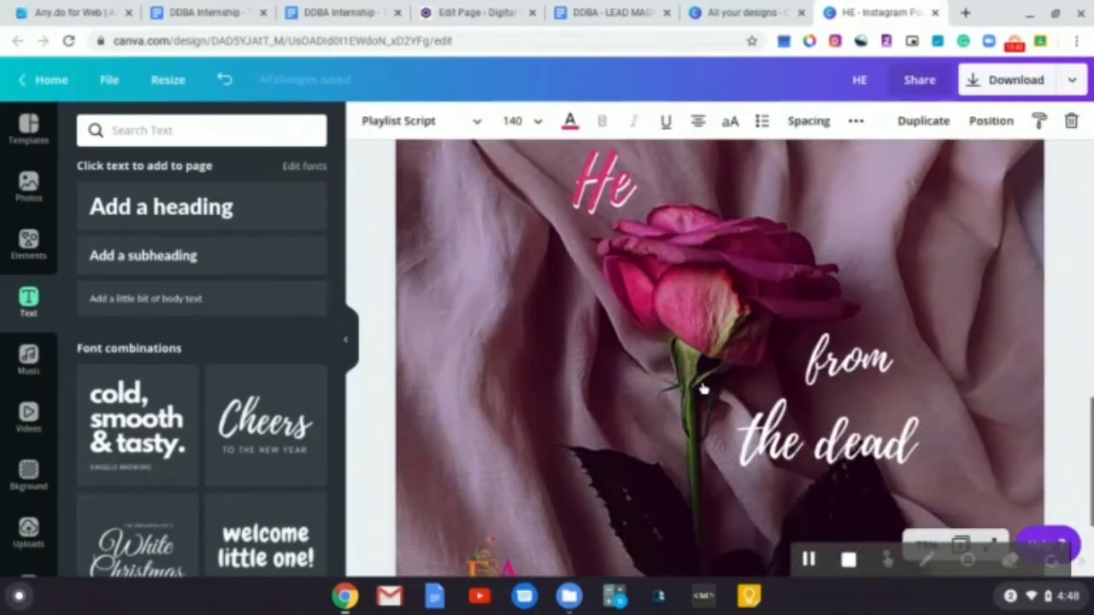
scroll(659, 313, "up", 3)
left_click(614, 304)
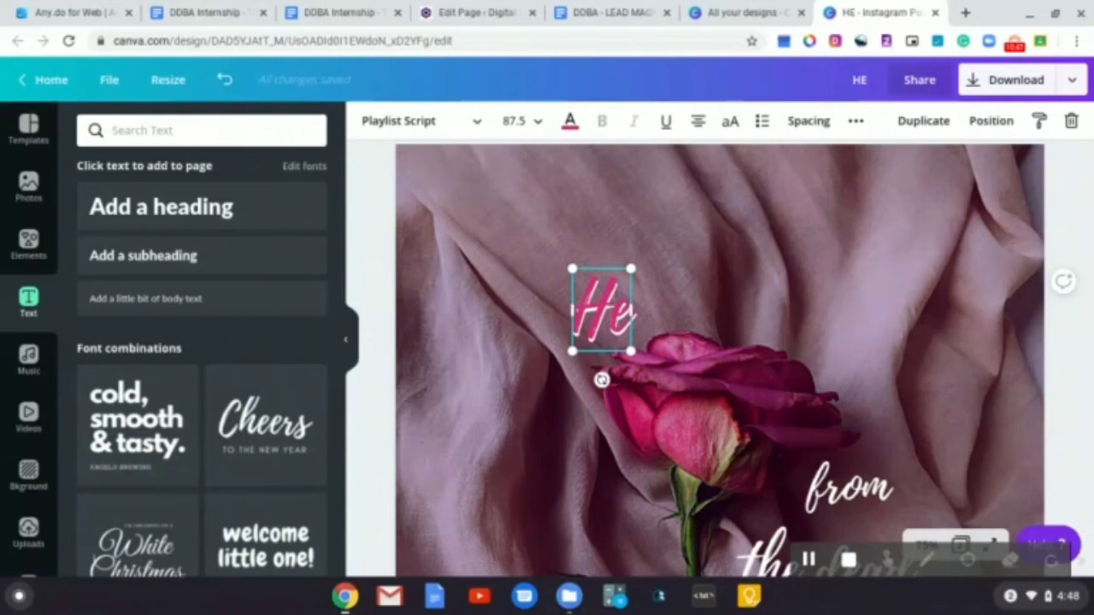
Select both page 2 "He" text layers and set their font size to 140 to match page 1
left_click(536, 262)
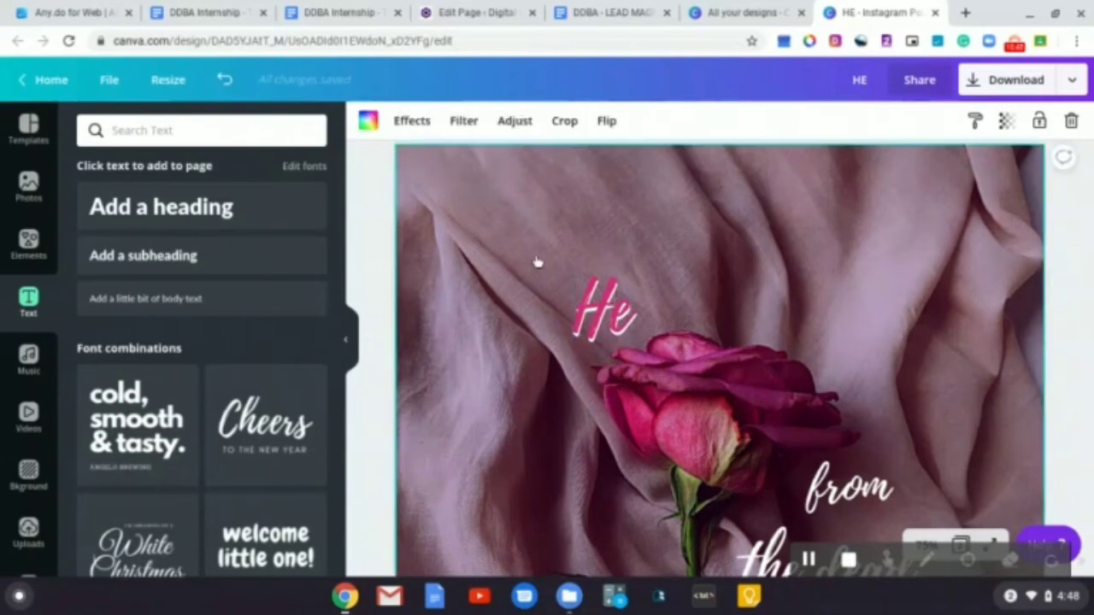
left_click(375, 277)
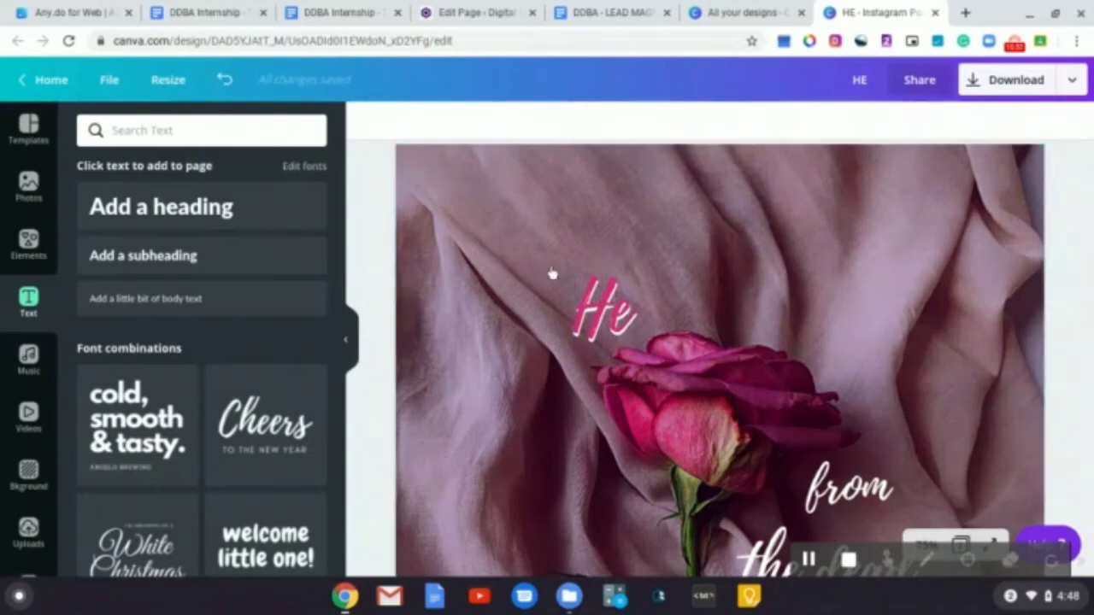
left_click(623, 335)
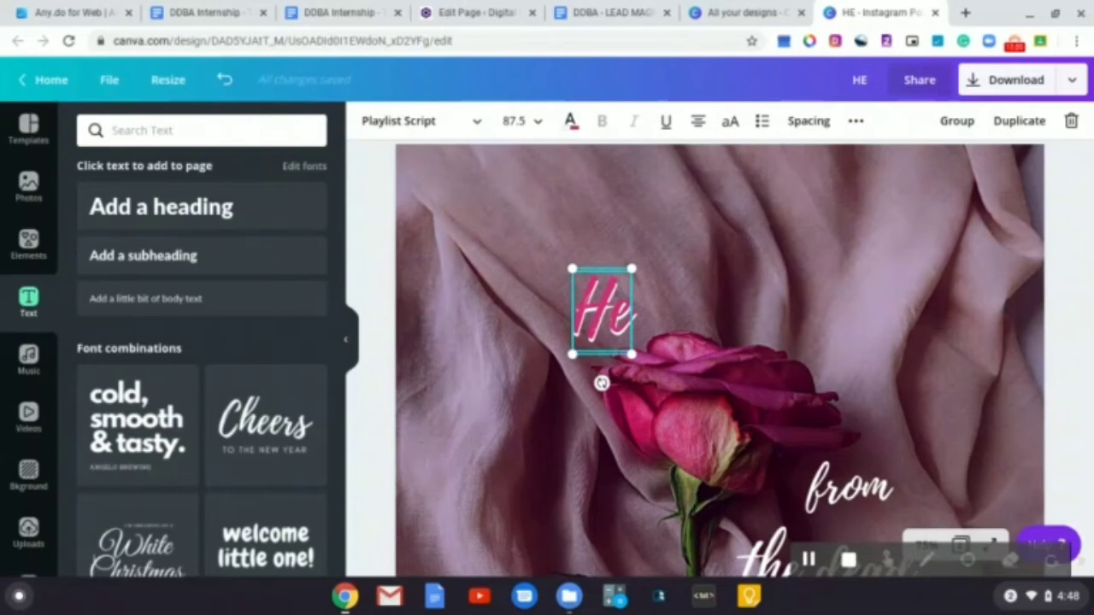
left_click(517, 126)
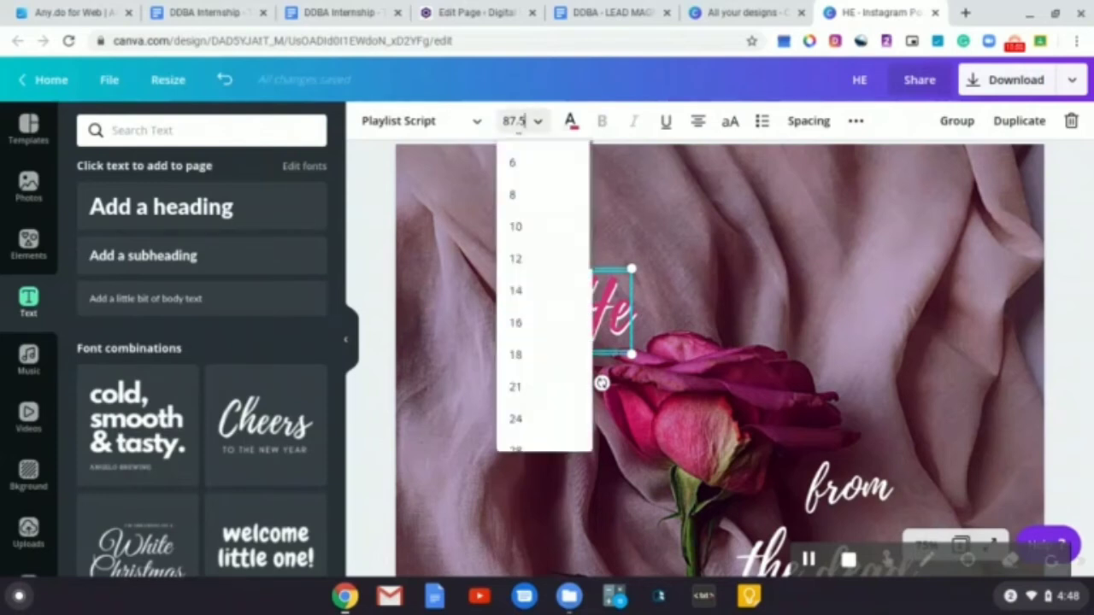
key("BackSpace")
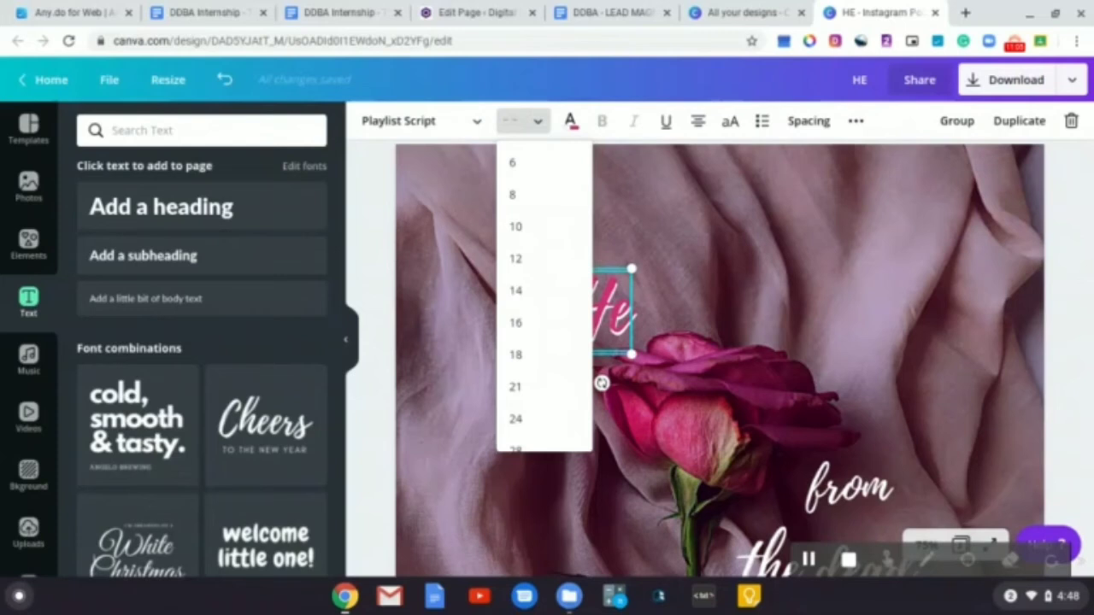
type("140")
key("Return")
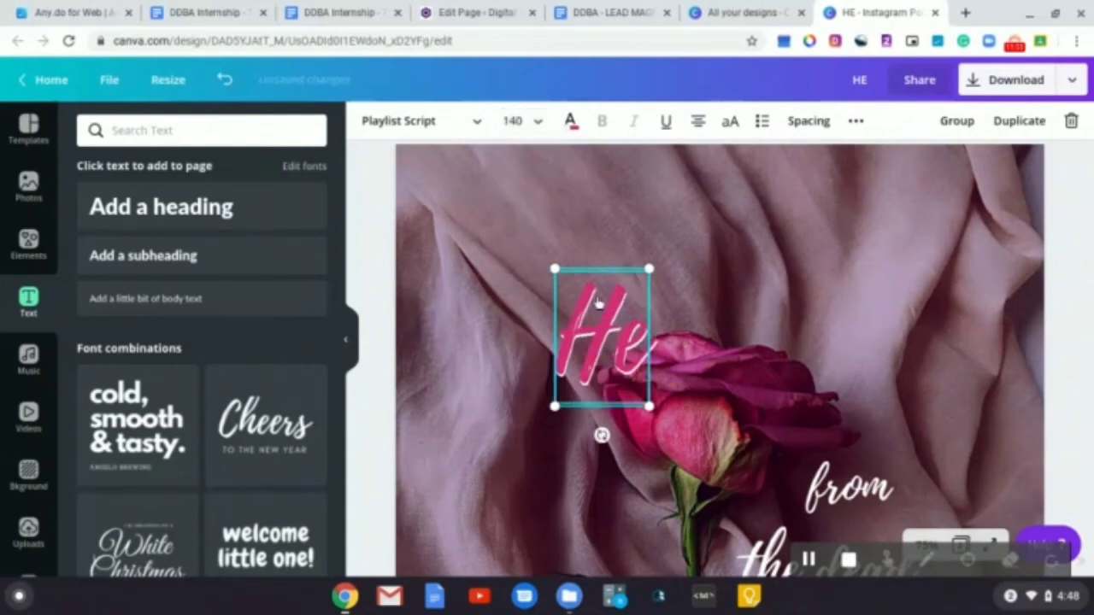
Reposition the two-layer 'He' heading on page 2 slightly up and to the right, keeping both layers together
left_click_drag(596, 301, 617, 281)
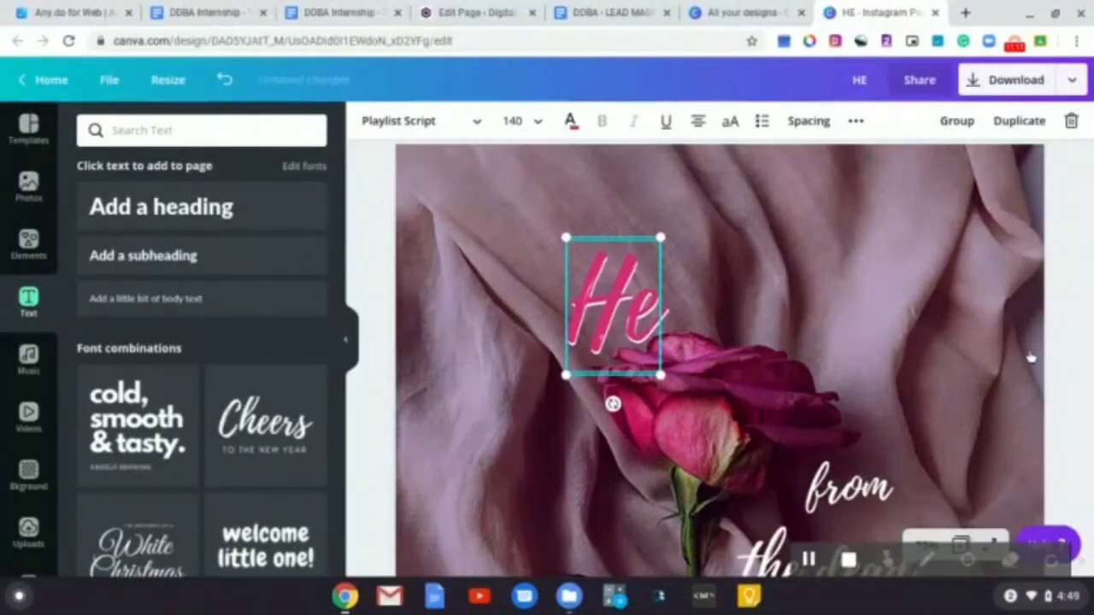
left_click(1064, 363)
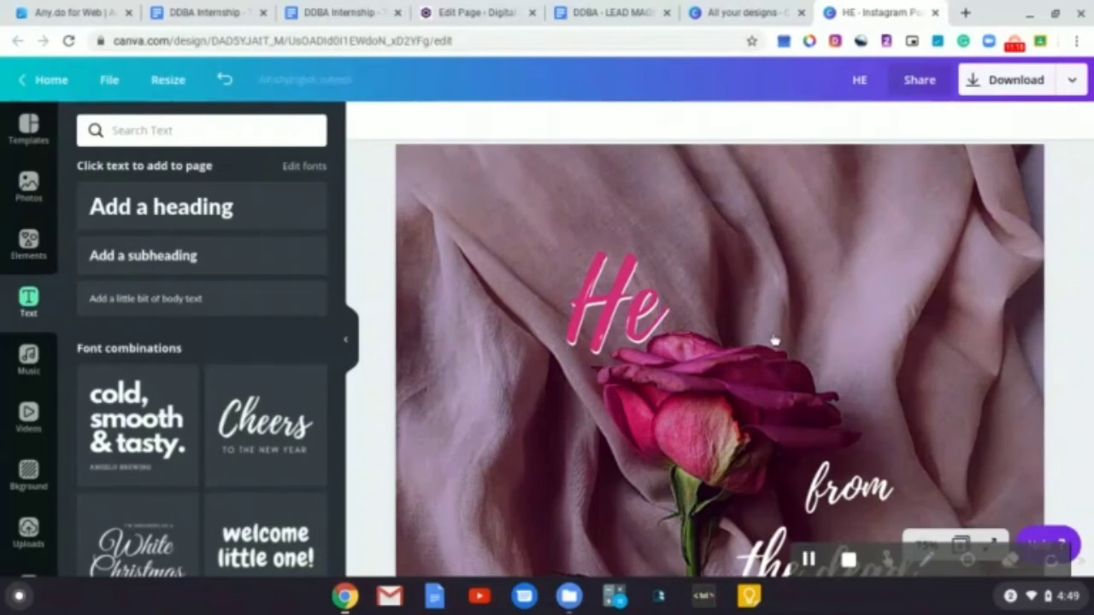
left_click(634, 318)
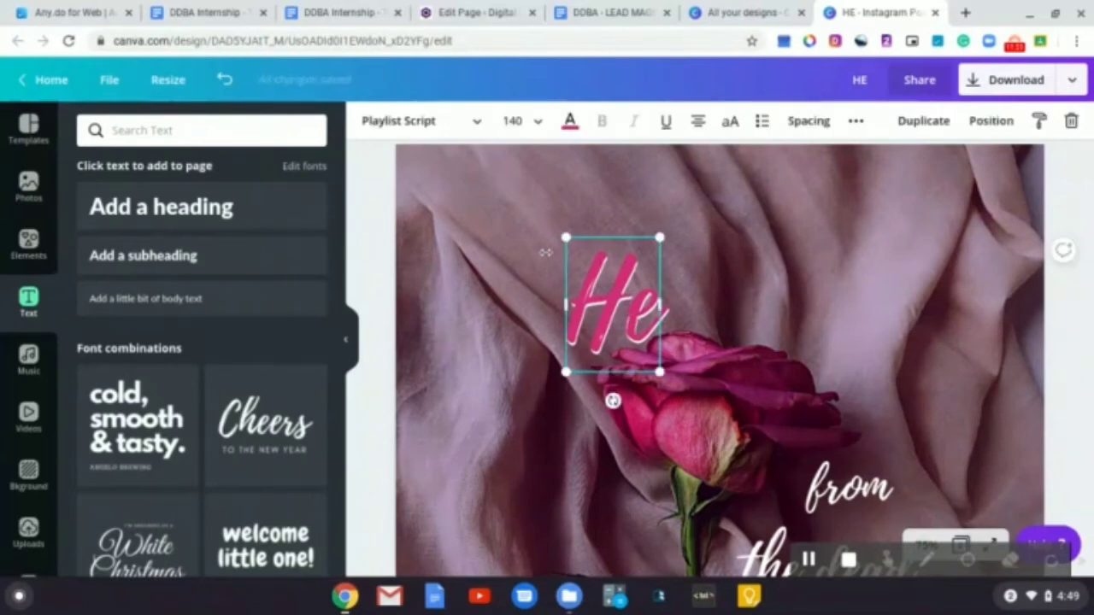
left_click(538, 254)
left_click_drag(538, 254, 637, 303)
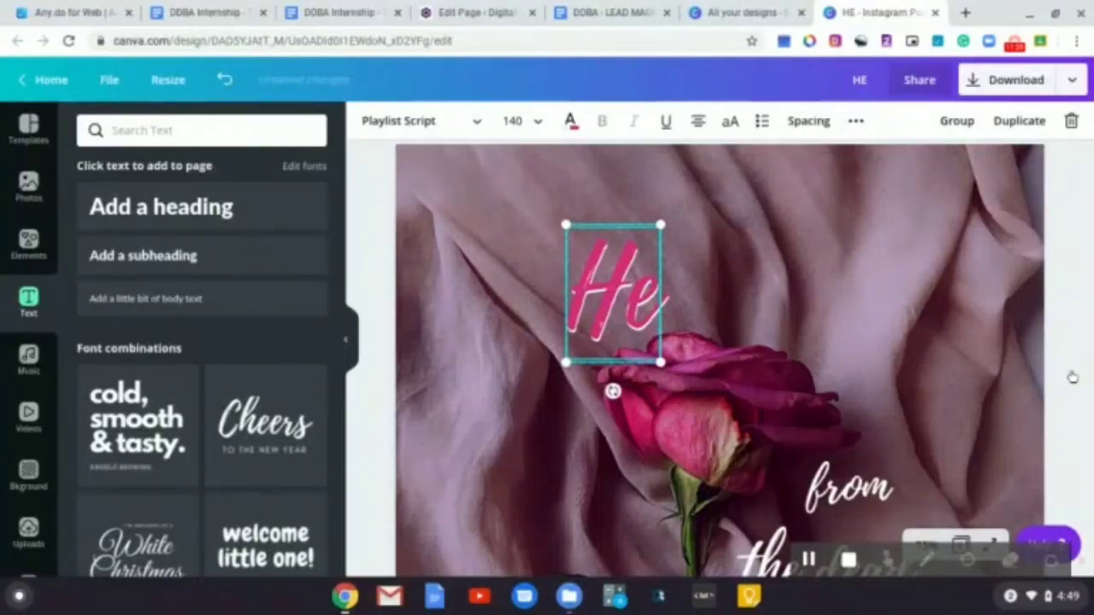
left_click(1072, 377)
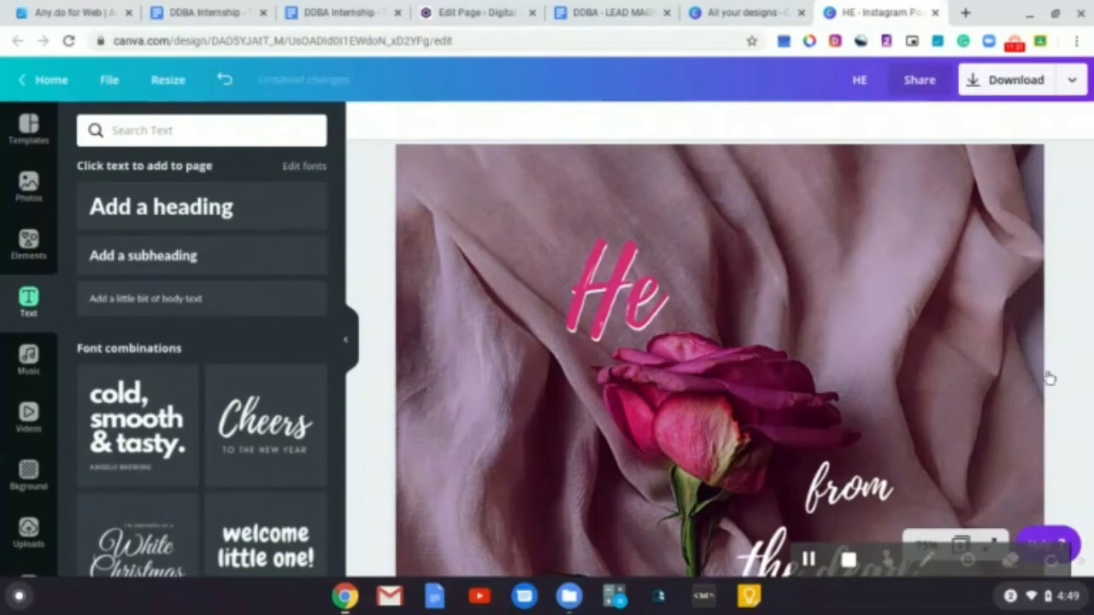
Duplicate the white 'the dead' text on page 2 and move the copy down beside the logo
scroll(940, 354, "down", 5)
scroll(940, 354, "up", 4)
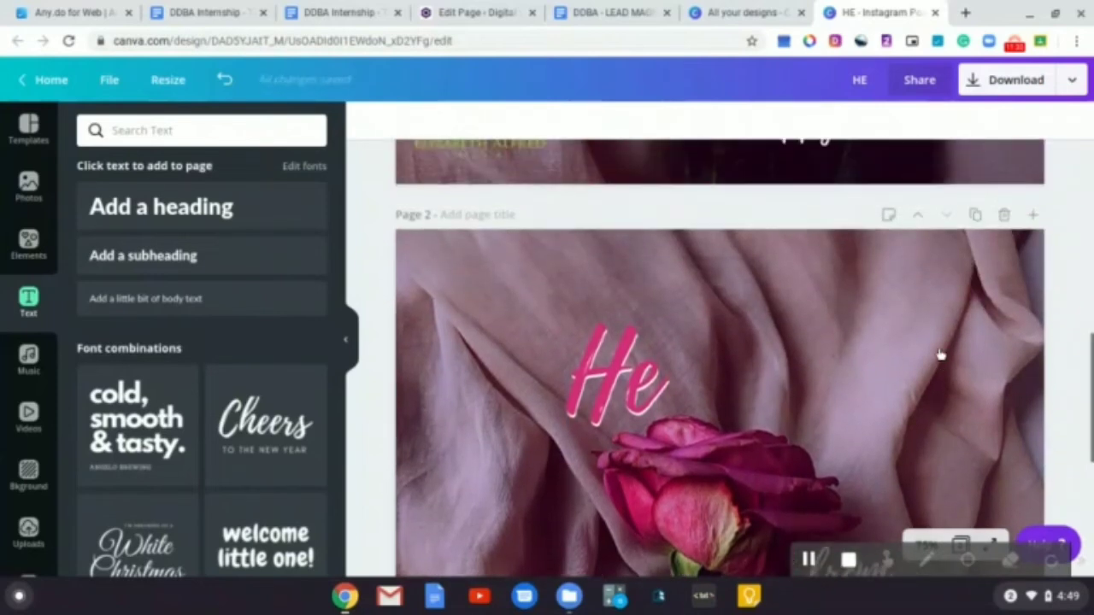
scroll(720, 358, "up", 4)
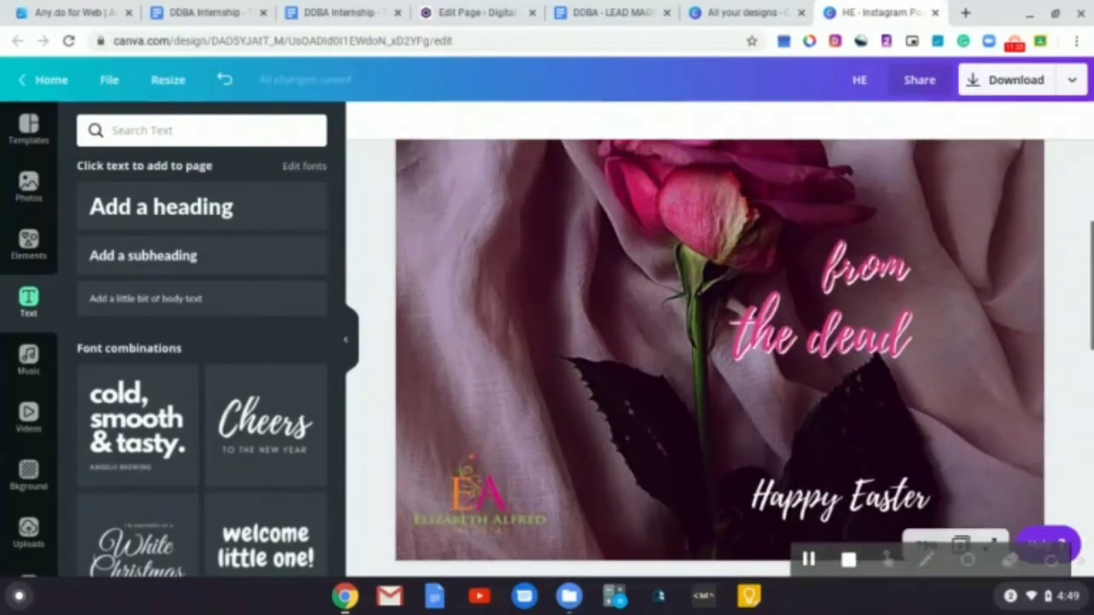
scroll(720, 358, "down", 5)
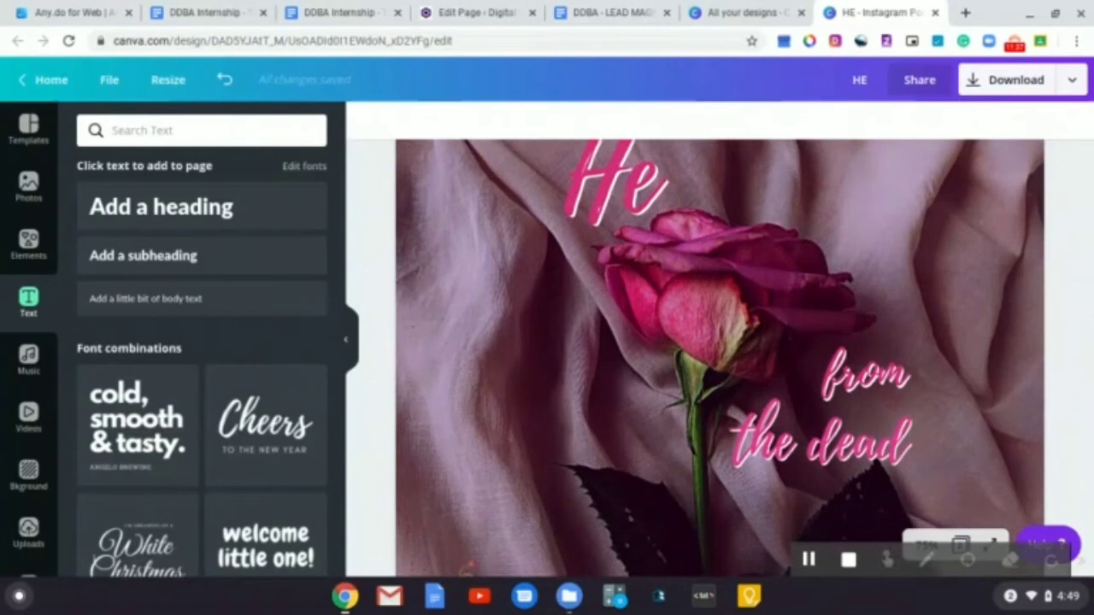
scroll(720, 358, "down", 5)
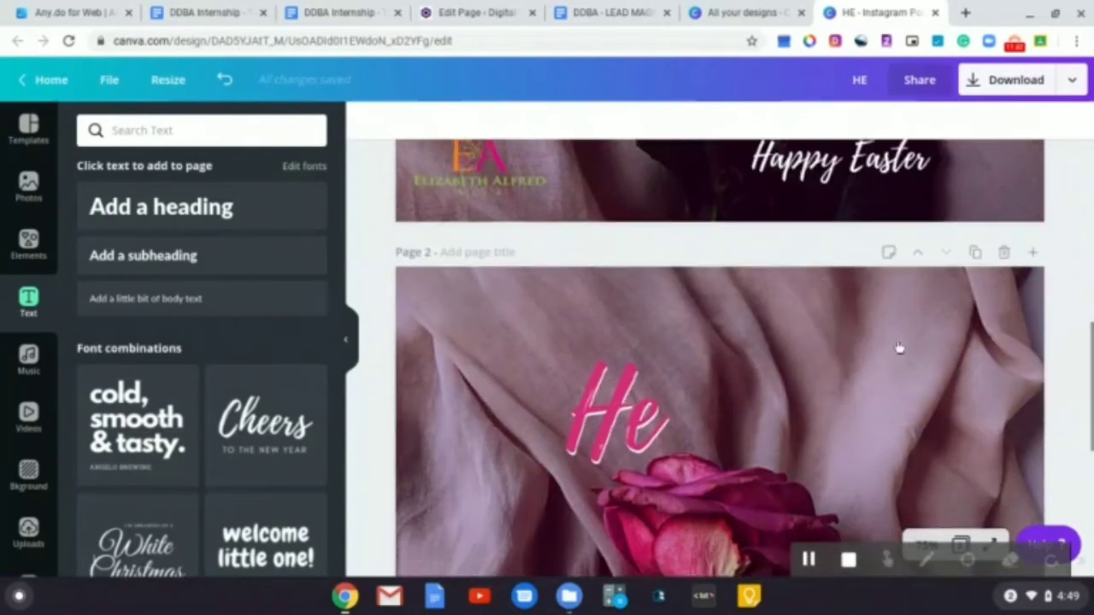
scroll(898, 347, "down", 5)
left_click(870, 333)
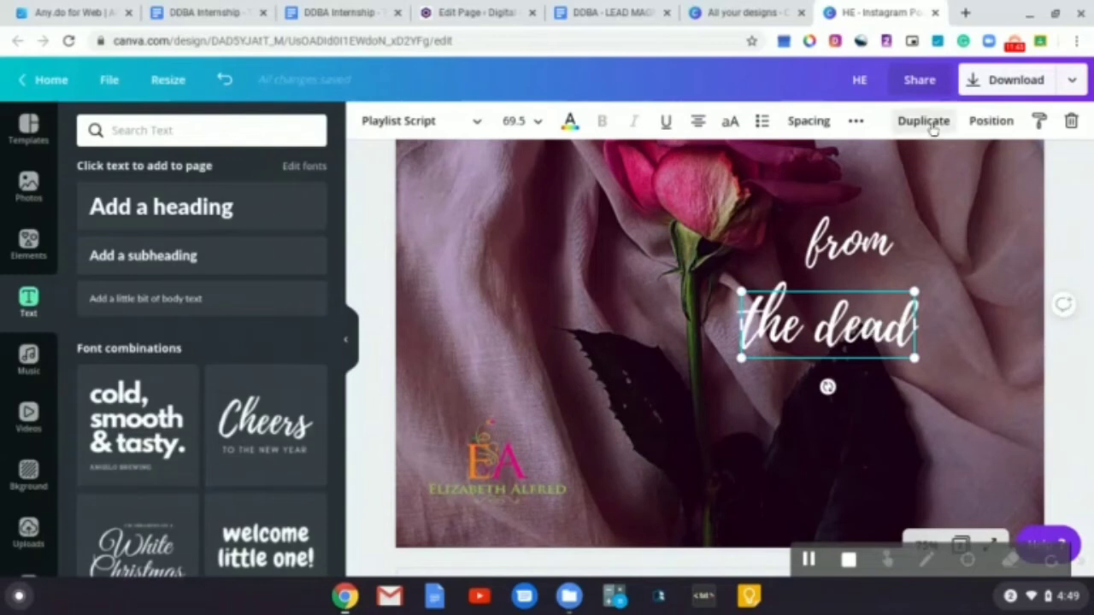
left_click(929, 125)
left_click_drag(839, 374, 830, 507)
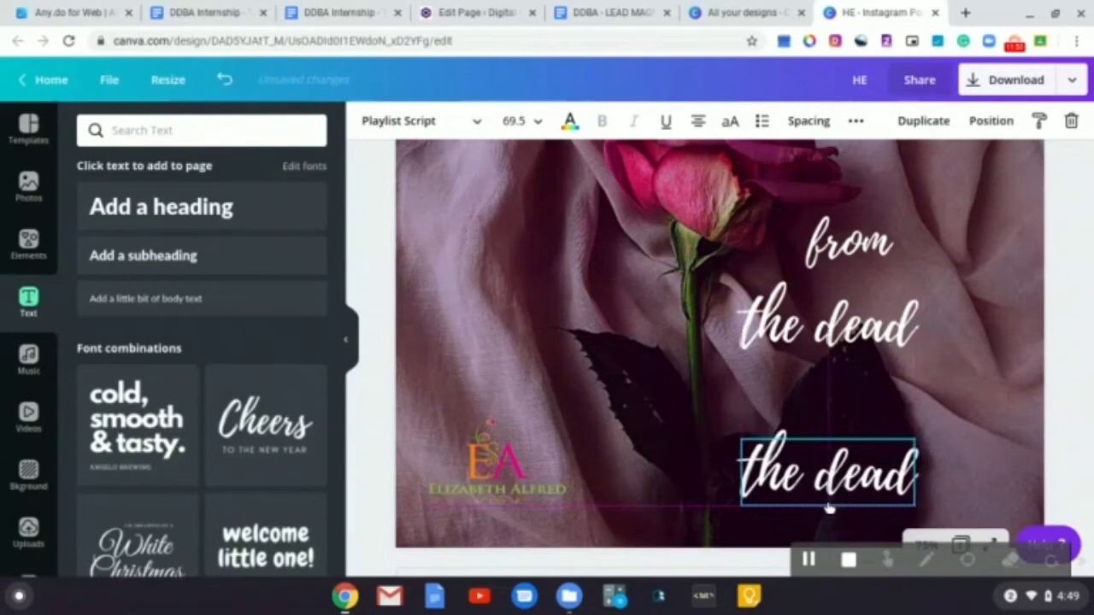
Replace the copied text's wording with 'Happy Easter'
double_click(829, 481)
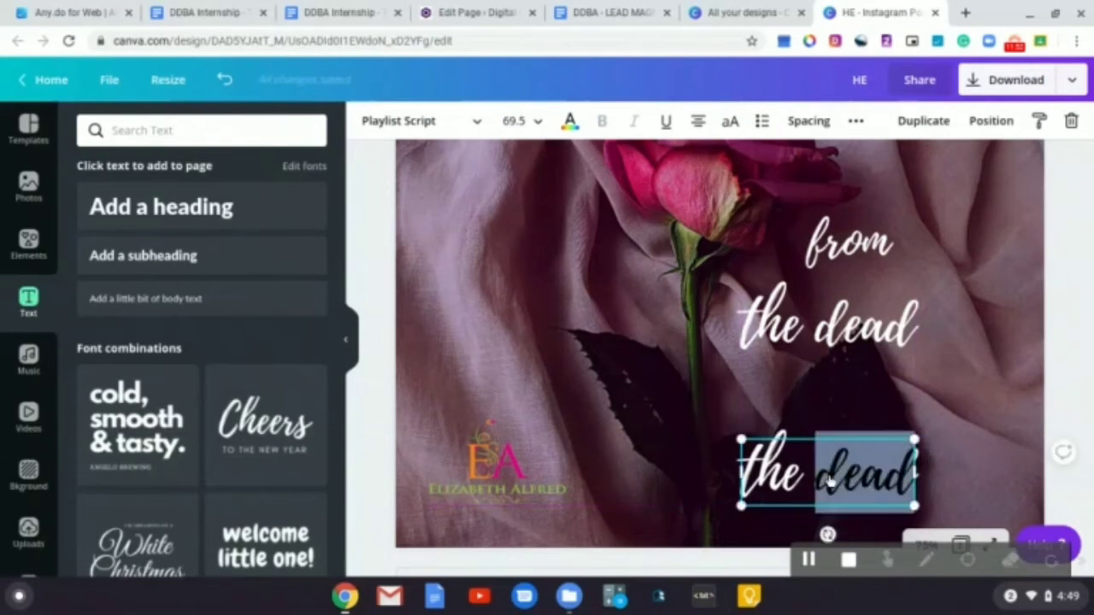
left_click(829, 481)
type("Happ")
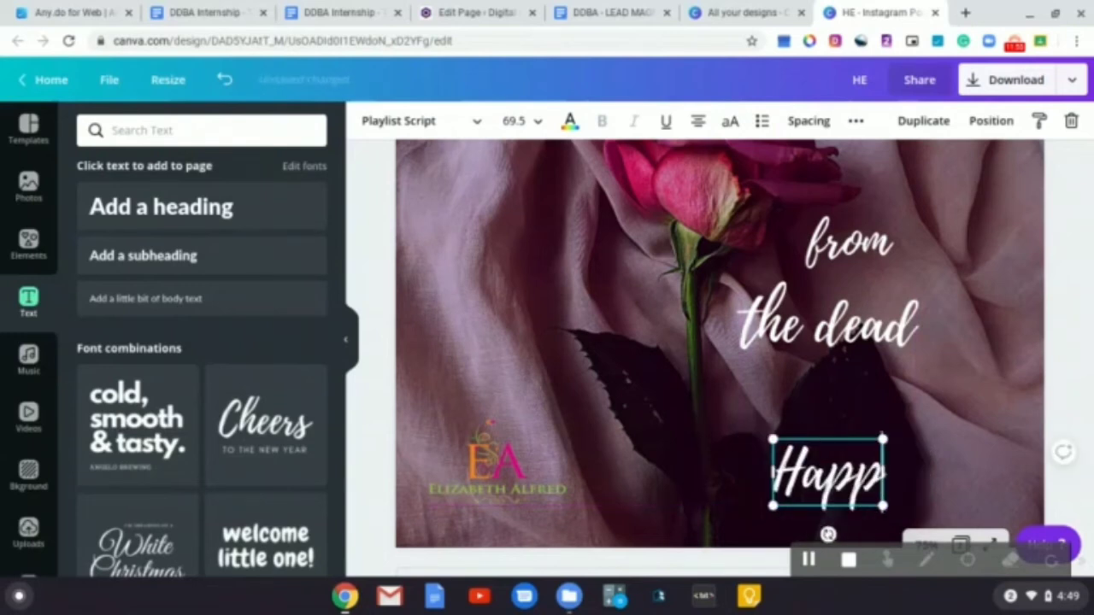
type("y Easter")
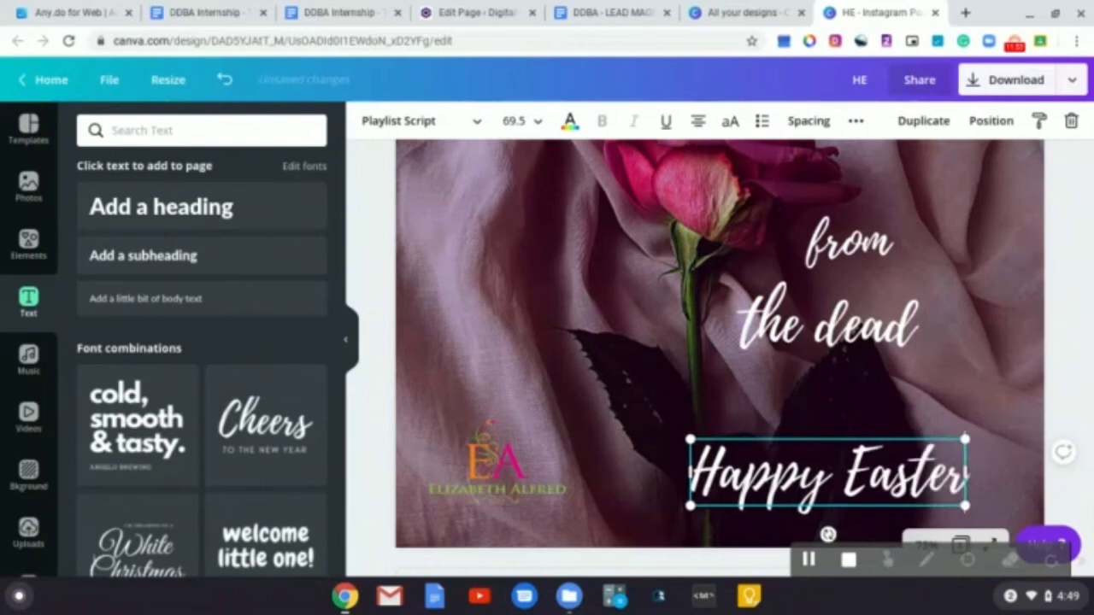
Set the page 2 'Happy Easter' font size to 44.4 to match page 1 and nudge it slightly down
scroll(920, 410, "down", 5)
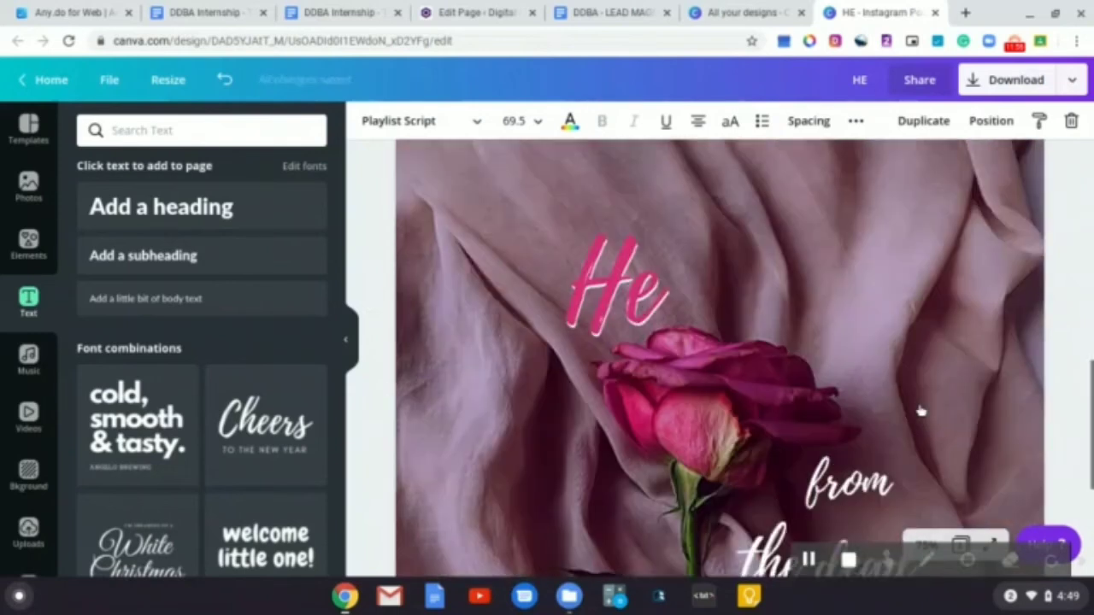
scroll(921, 412, "up", 3)
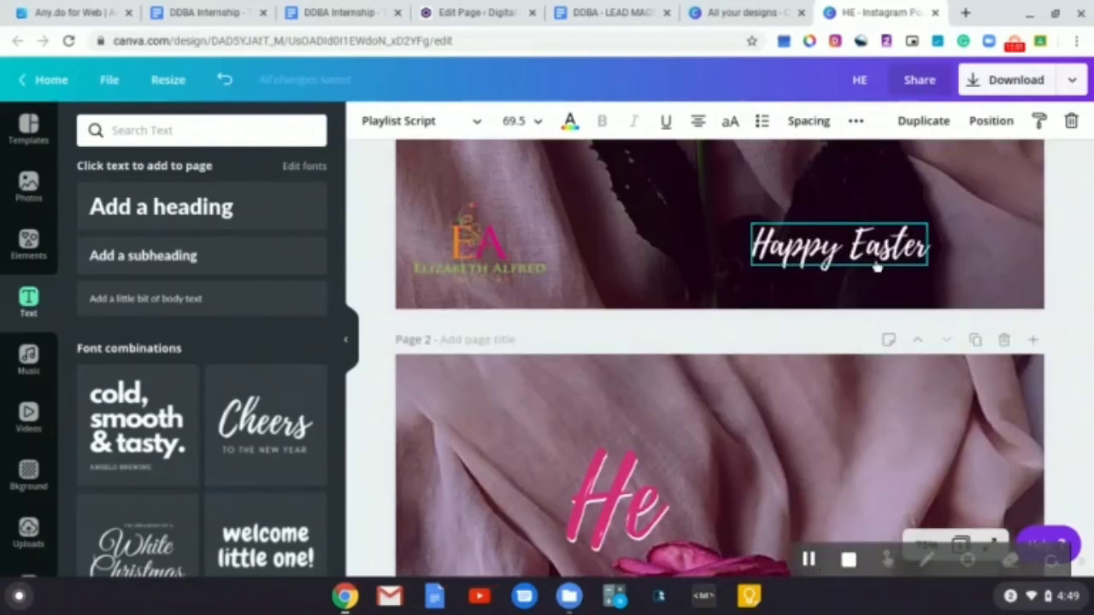
left_click(871, 258)
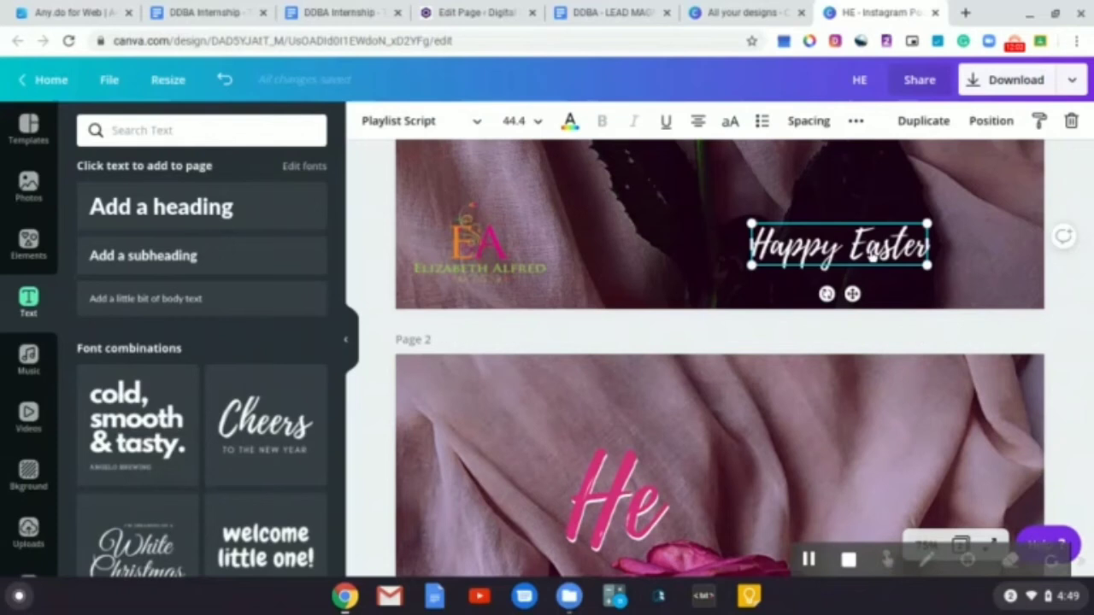
scroll(727, 288, "down", 5)
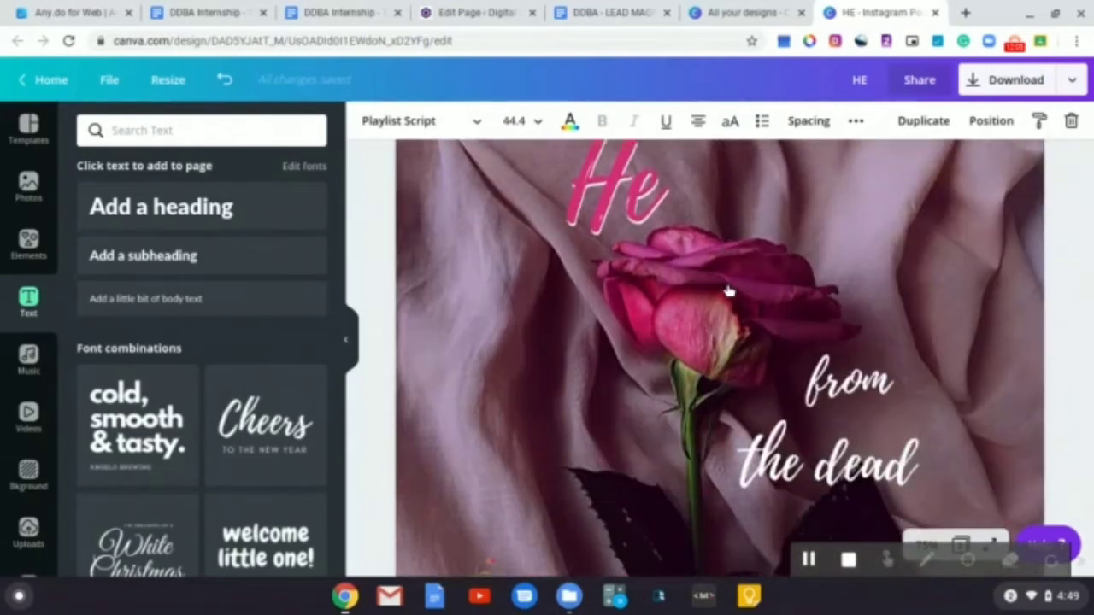
scroll(728, 291, "down", 2)
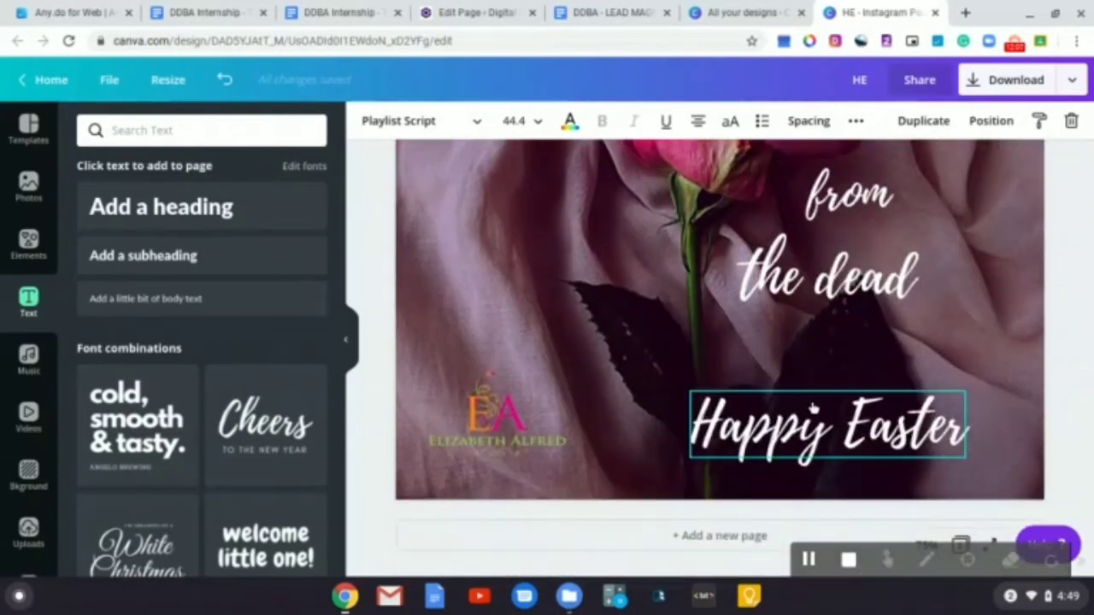
left_click(827, 426)
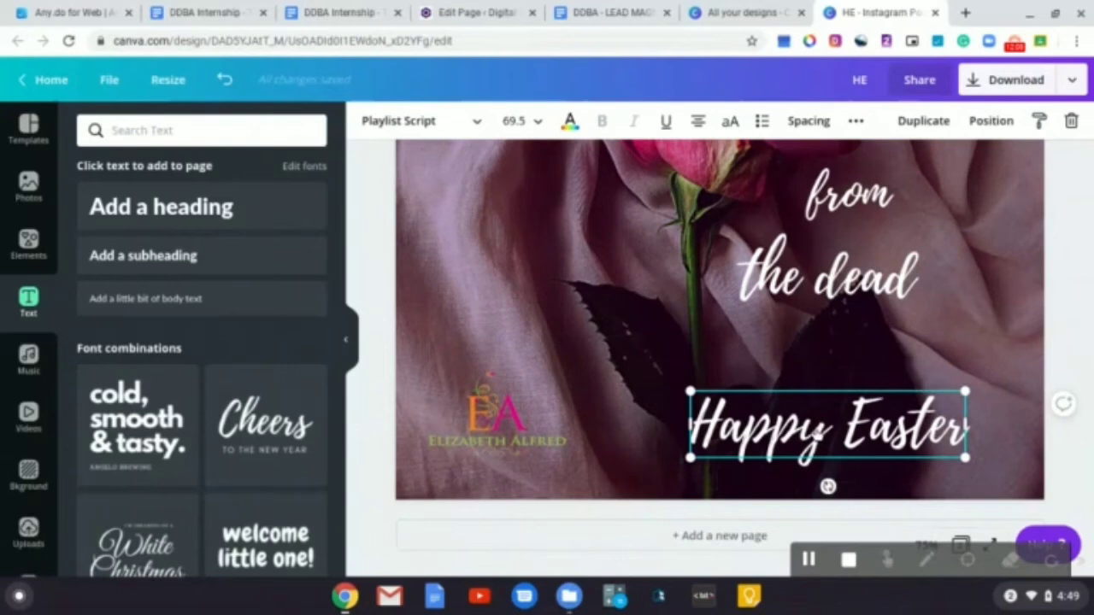
left_click(538, 124)
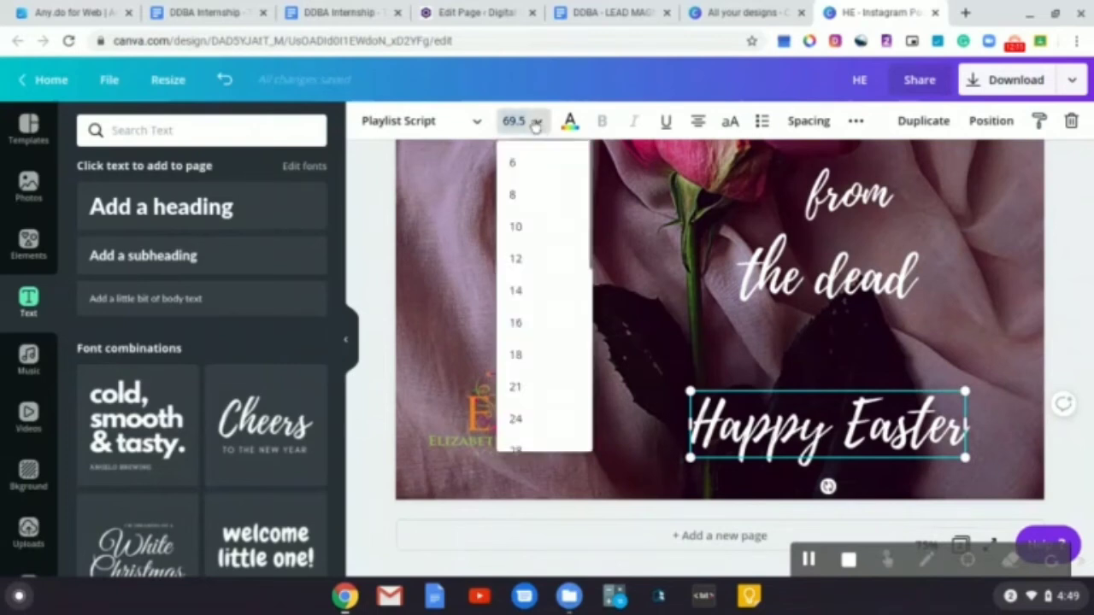
type("44.4")
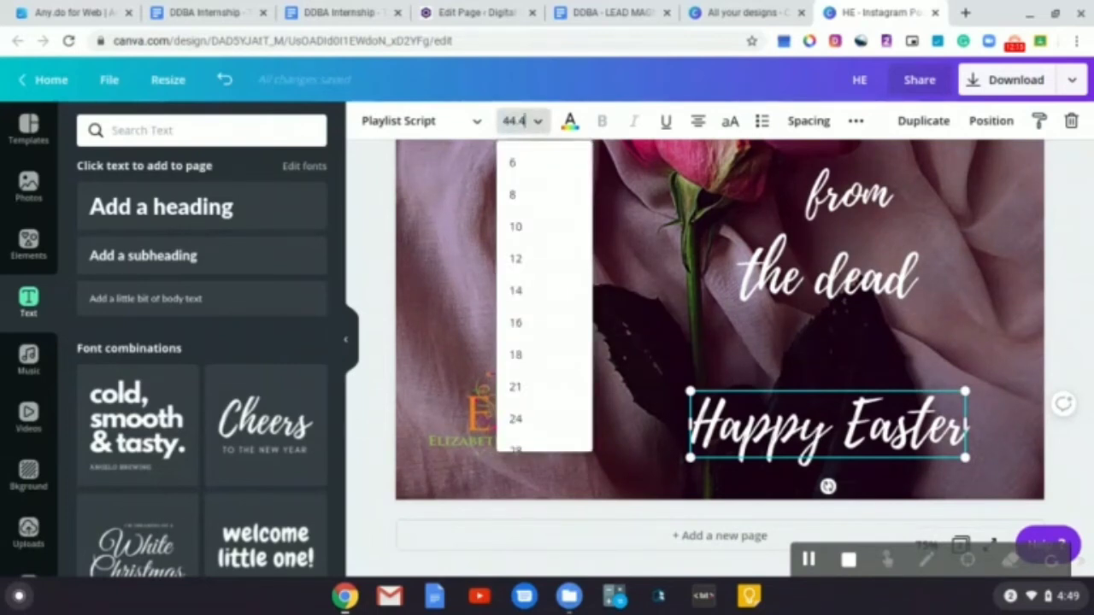
key("Return")
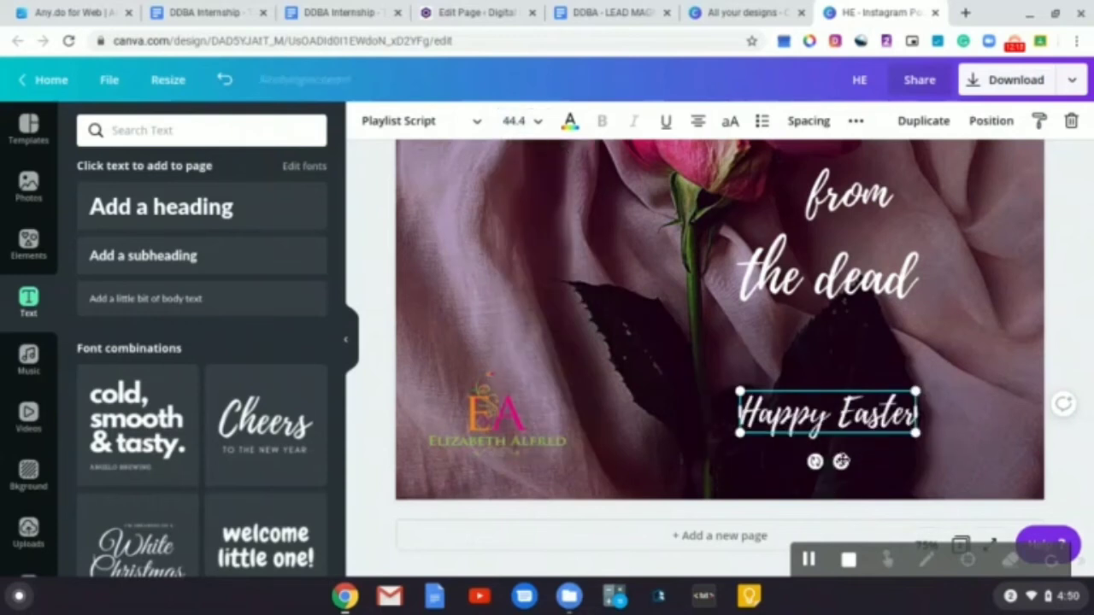
left_click_drag(840, 462, 843, 466)
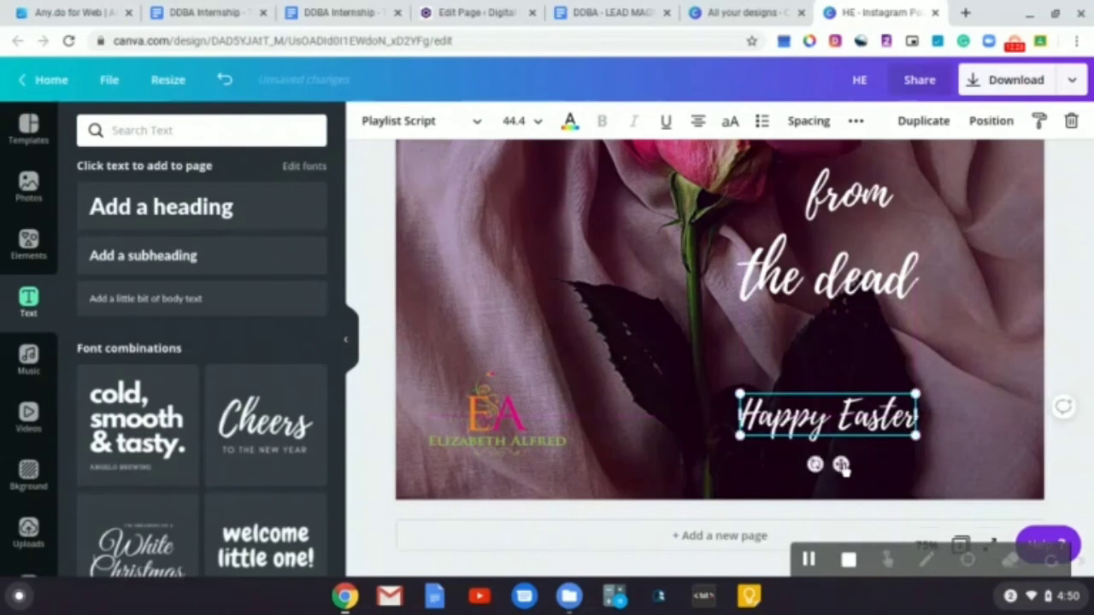
left_click(1013, 450)
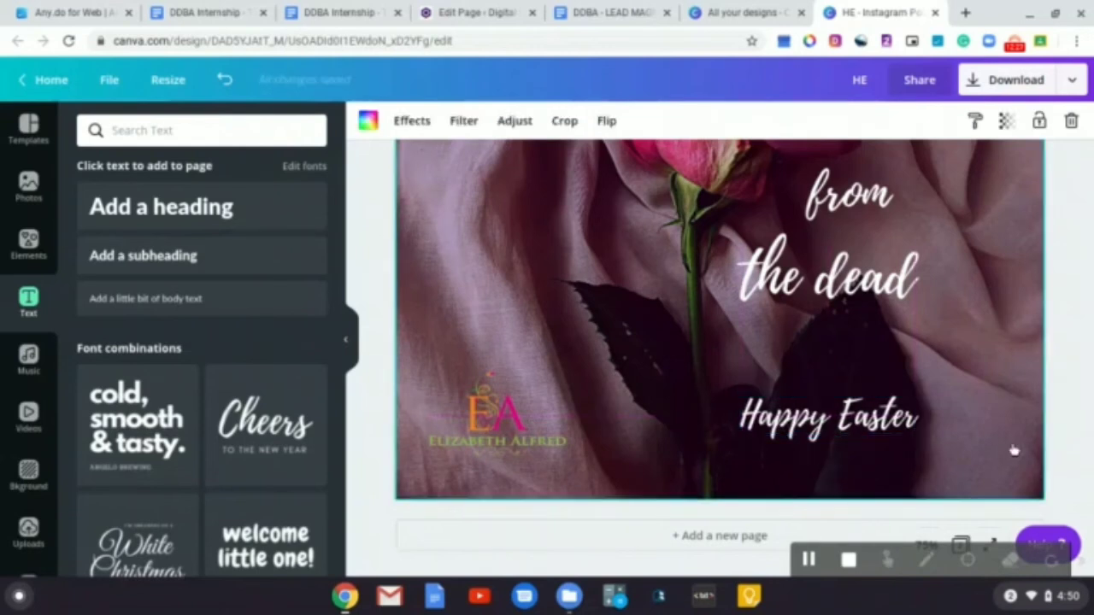
Inspect the pink 'from' text styling on page 1 for comparison with page 2
scroll(928, 371, "up", 2)
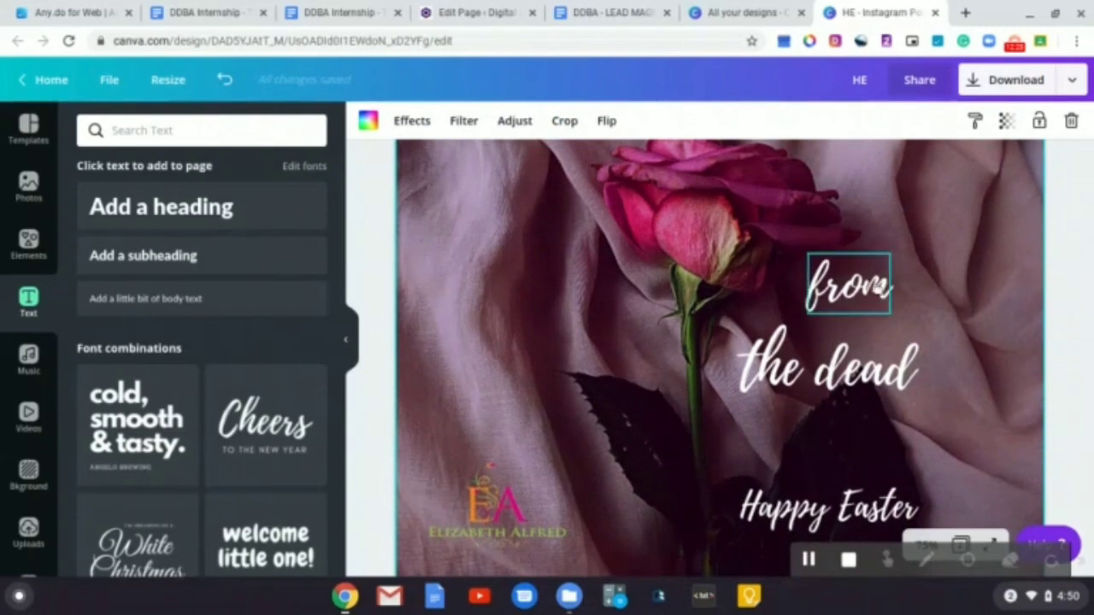
scroll(876, 293, "down", 5)
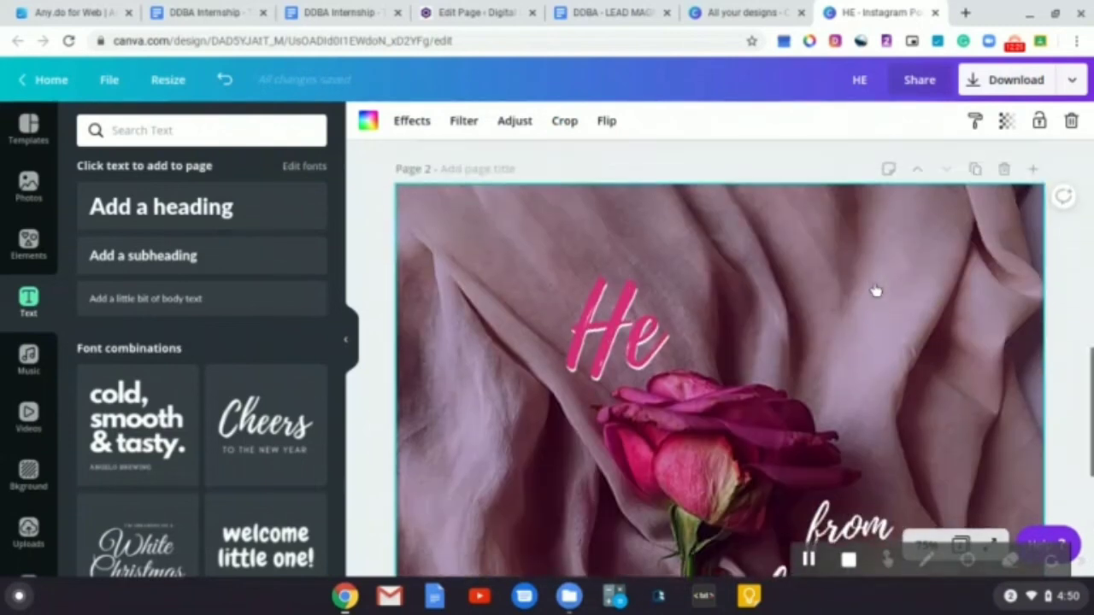
scroll(869, 269, "up", 5)
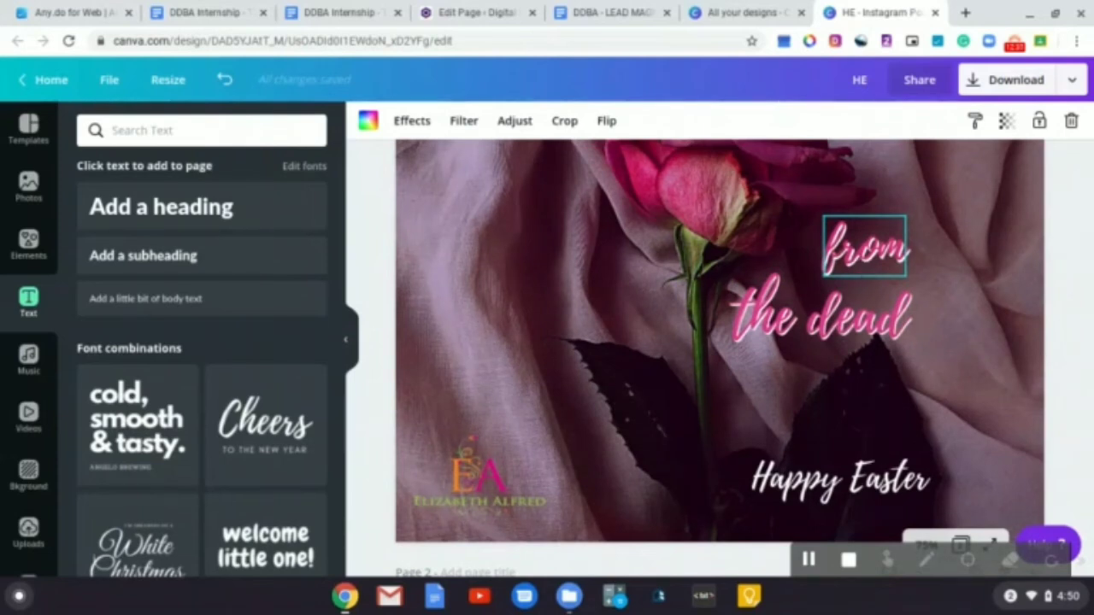
left_click(860, 265)
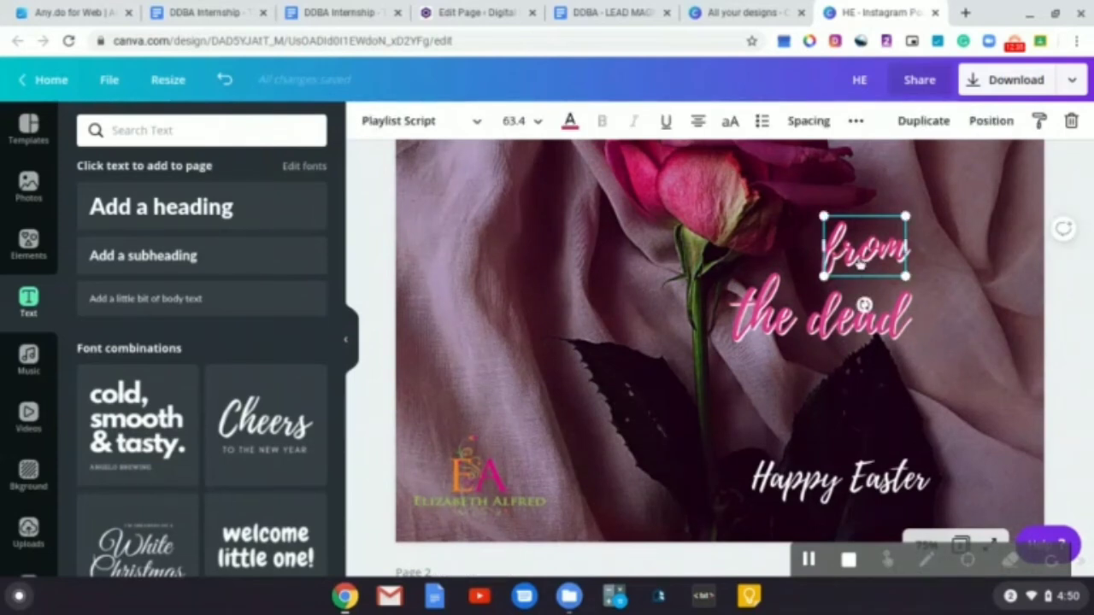
left_click(957, 336)
scroll(957, 336, "down", 5)
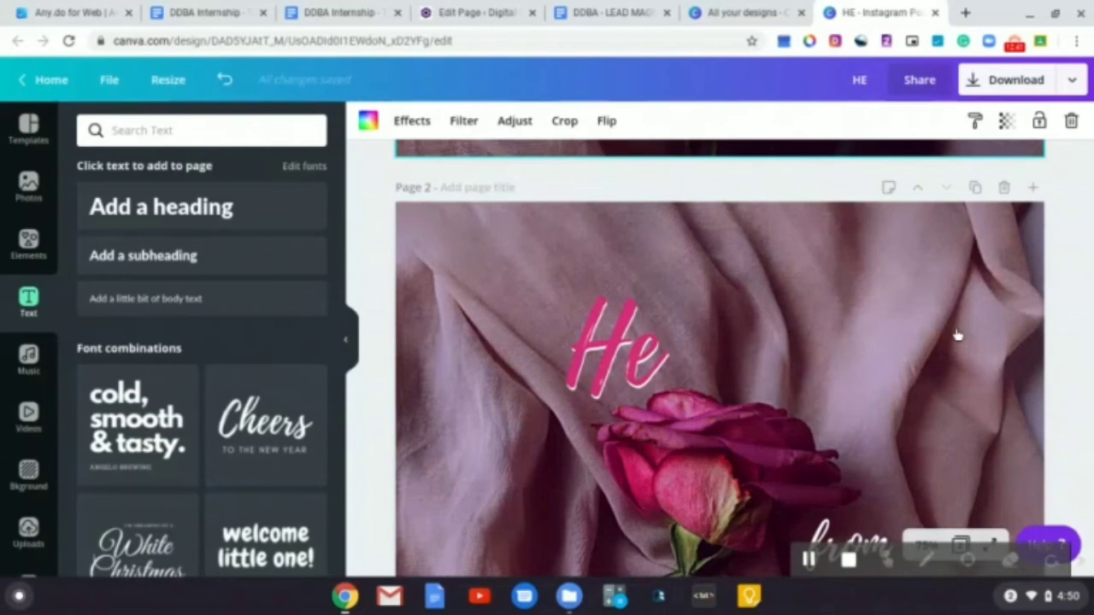
scroll(957, 337, "down", 2)
Make a dark pink duplicate of page 2's 'from' text and position it over the white original
left_click(850, 478)
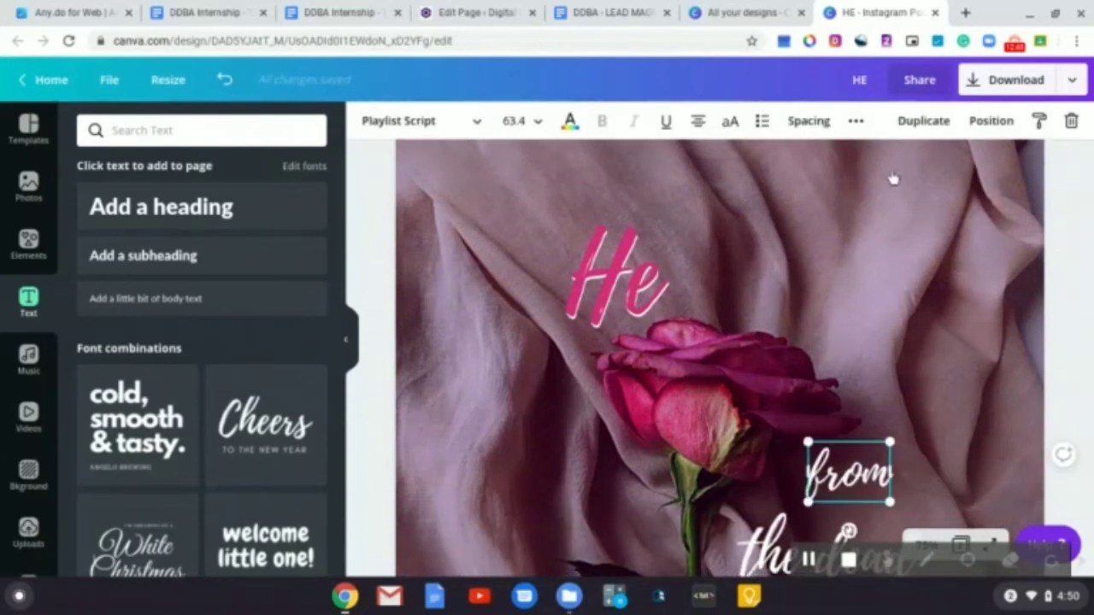
left_click(923, 121)
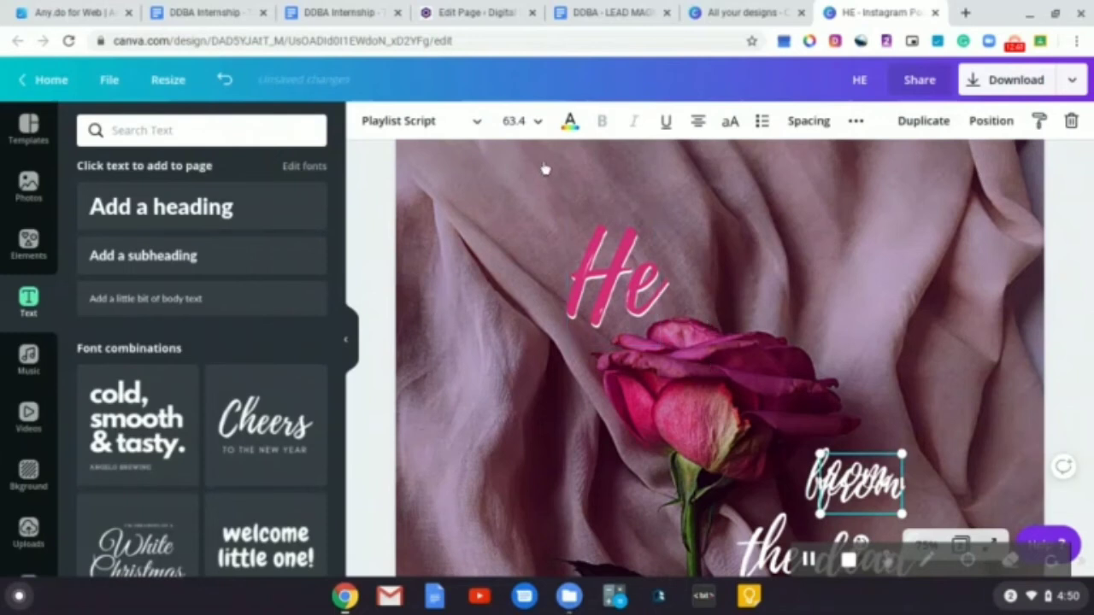
left_click(569, 121)
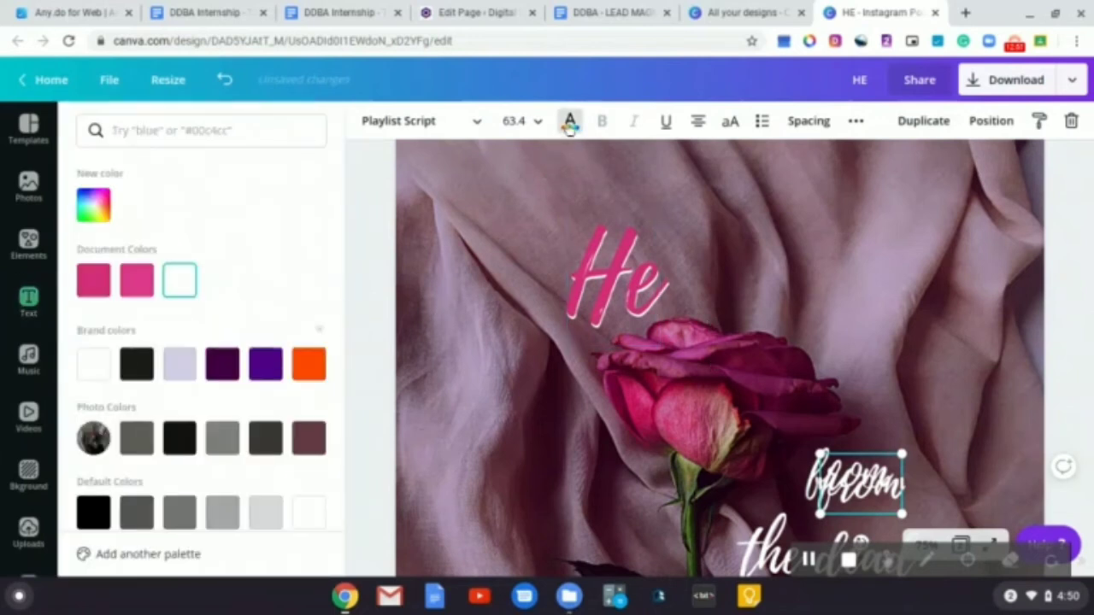
left_click(94, 280)
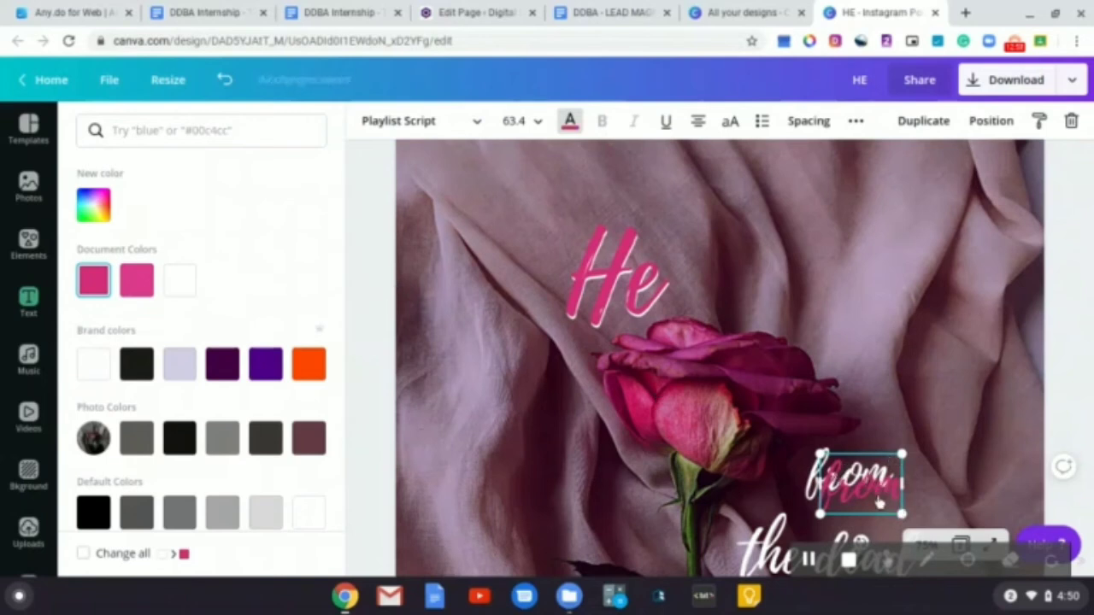
left_click_drag(880, 503, 860, 487)
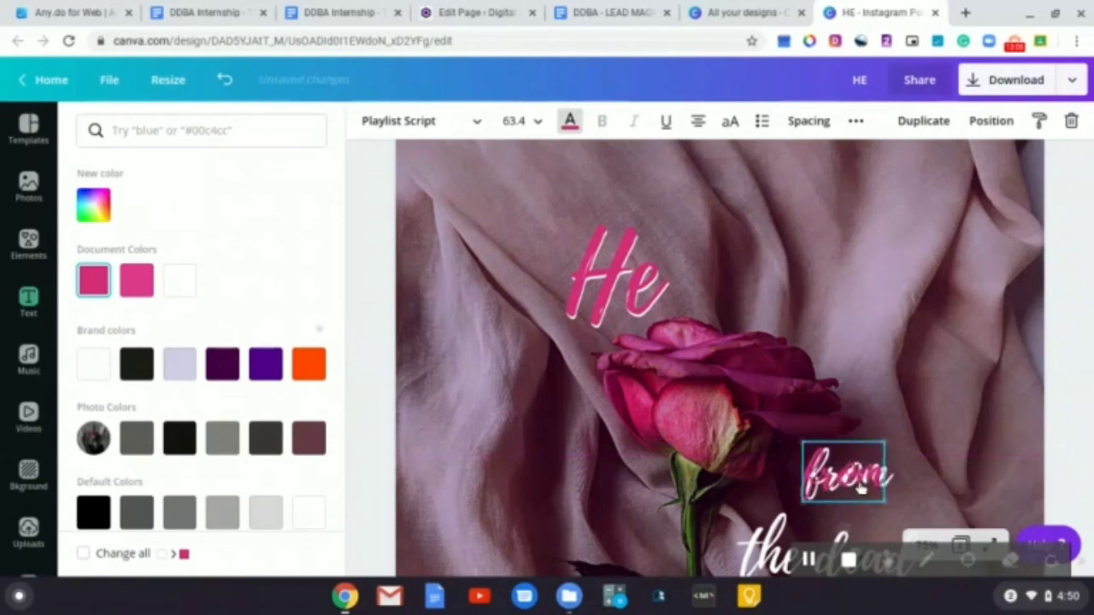
Nudge the dark pink 'from' duplicate slightly right so it sits offset over the white original
key("Right")
key("Right")
key("Right")
key("Right")
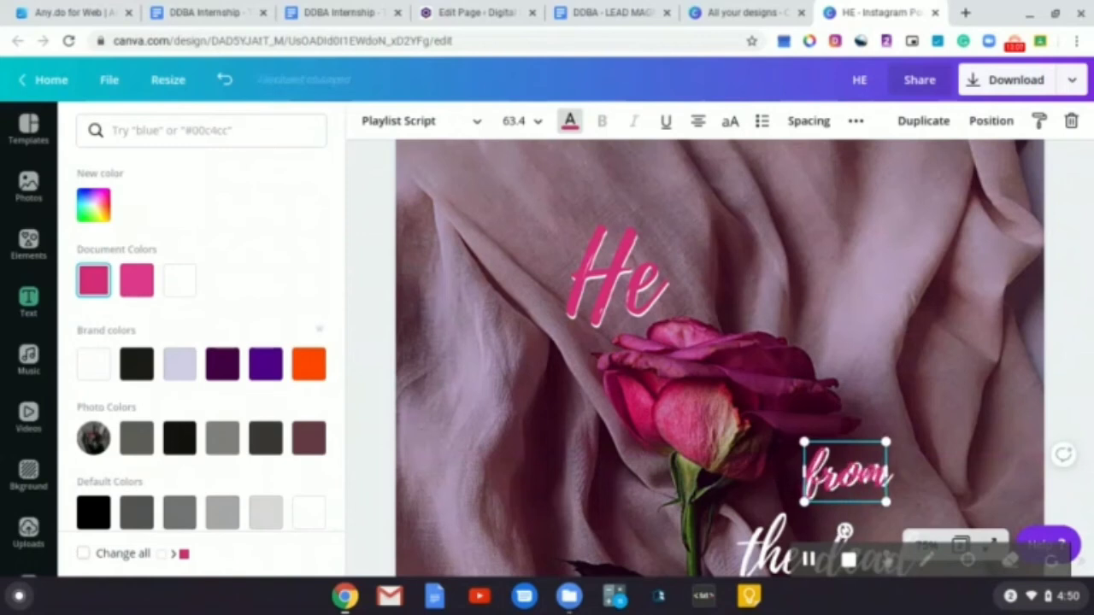
key("Right")
key("Right")
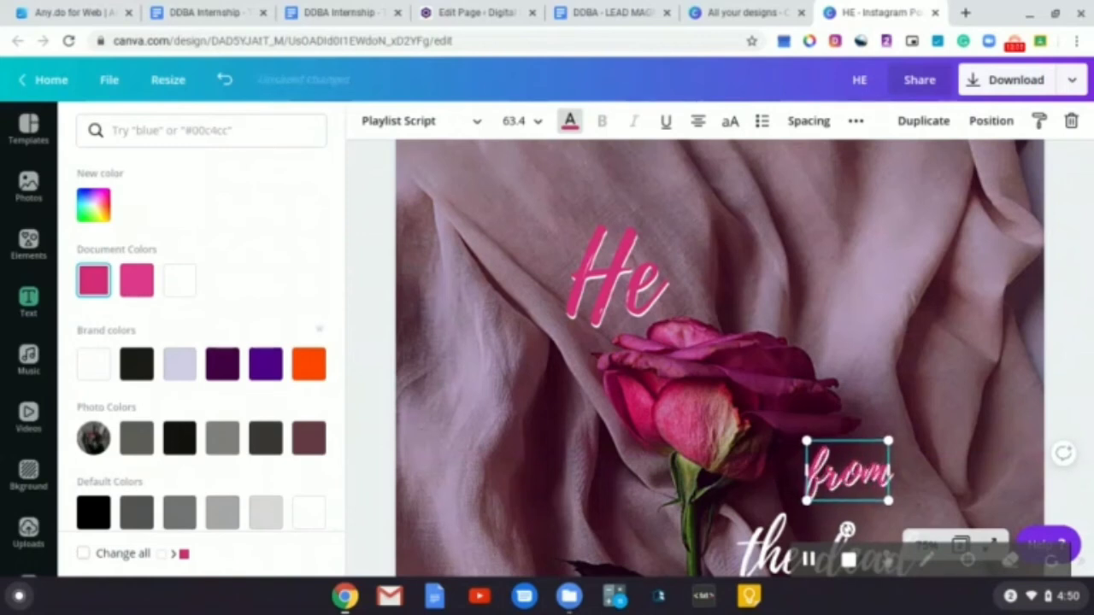
key("Right")
key("Right")
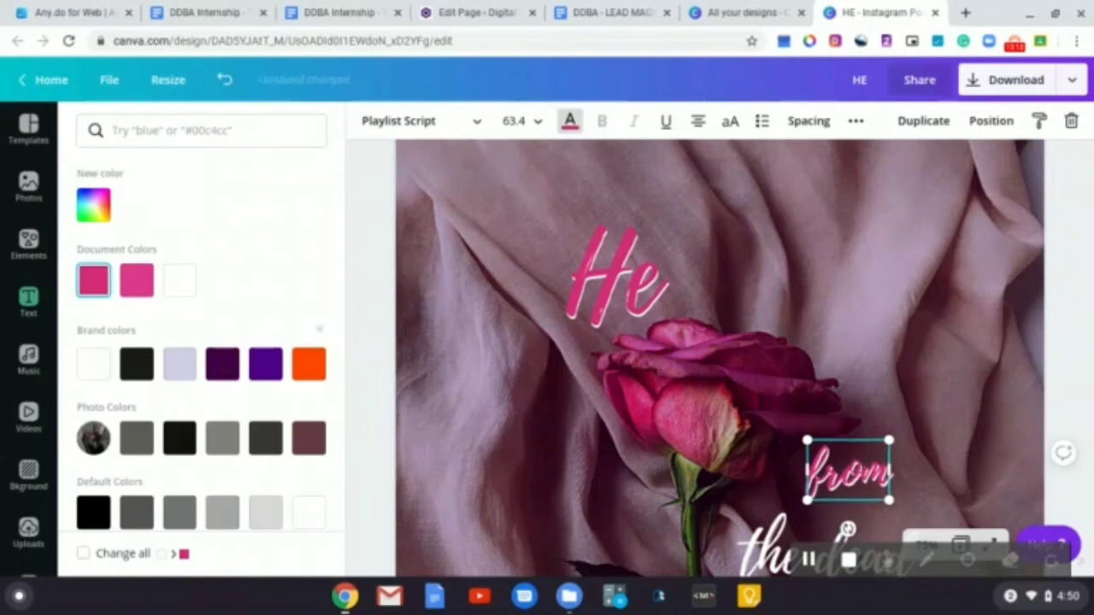
key("Left")
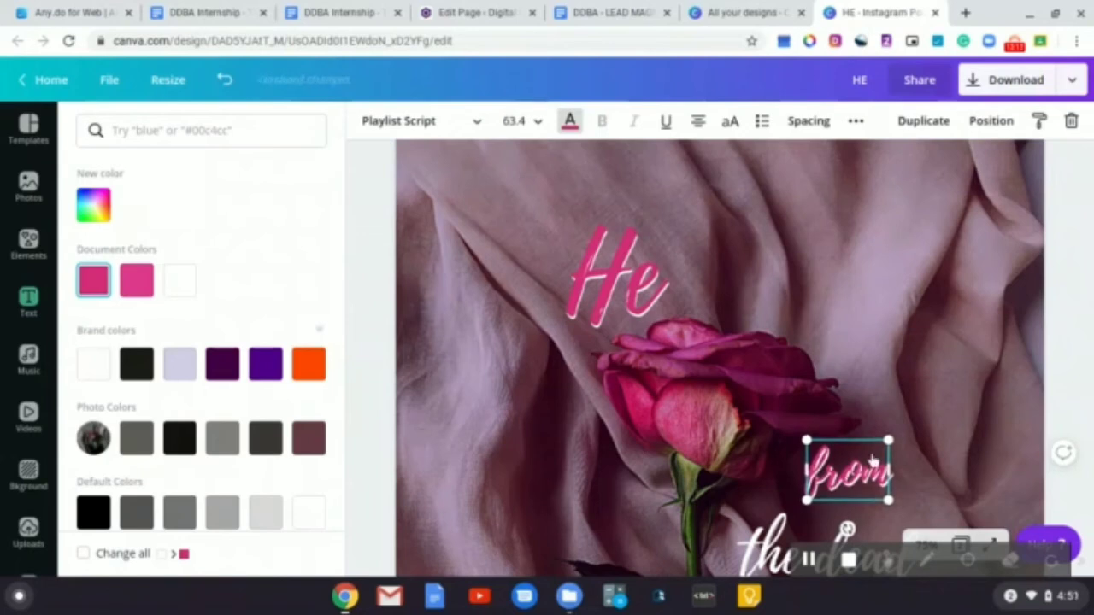
left_click(1084, 343)
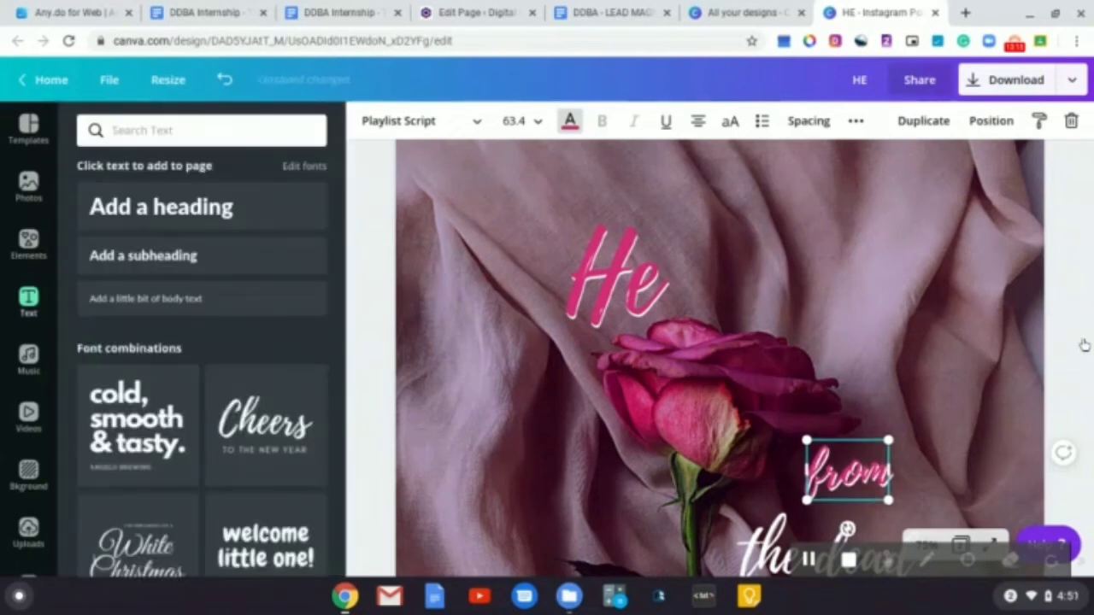
left_click(986, 406)
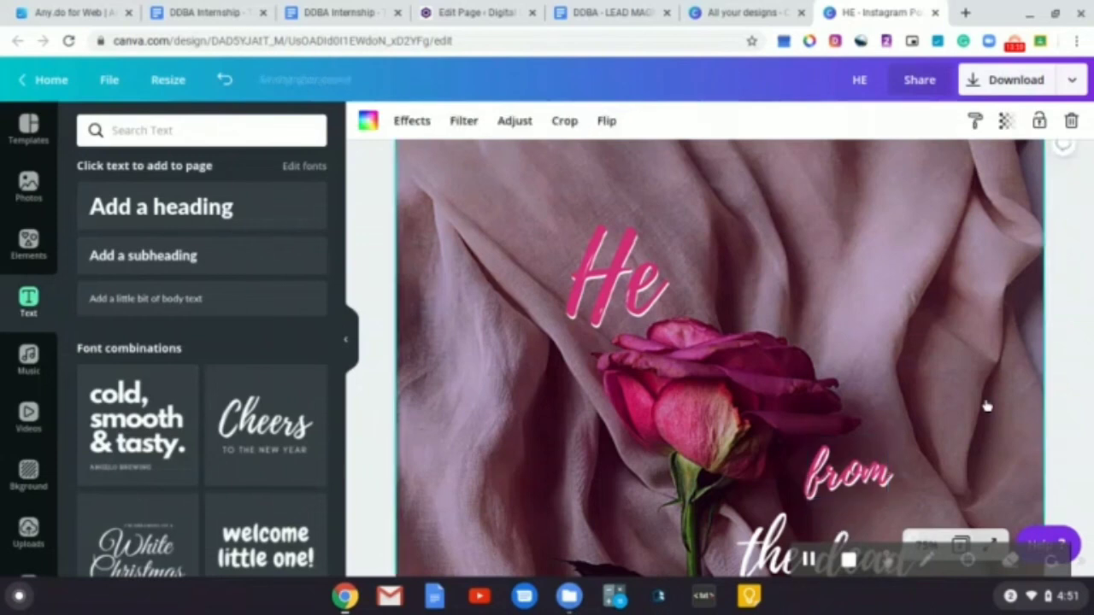
Examine how page 1's 'the dead' text is layered and coloured for comparison with page 2
left_click(1067, 390)
scroll(1007, 394, "down", 1)
scroll(1008, 394, "up", 5)
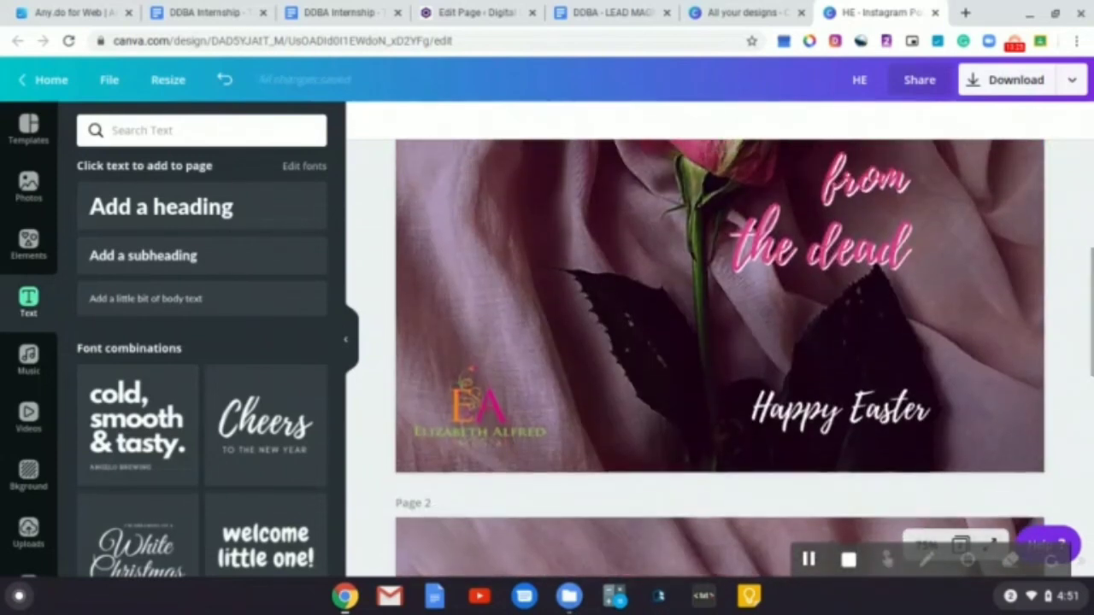
scroll(718, 342, "down", 10)
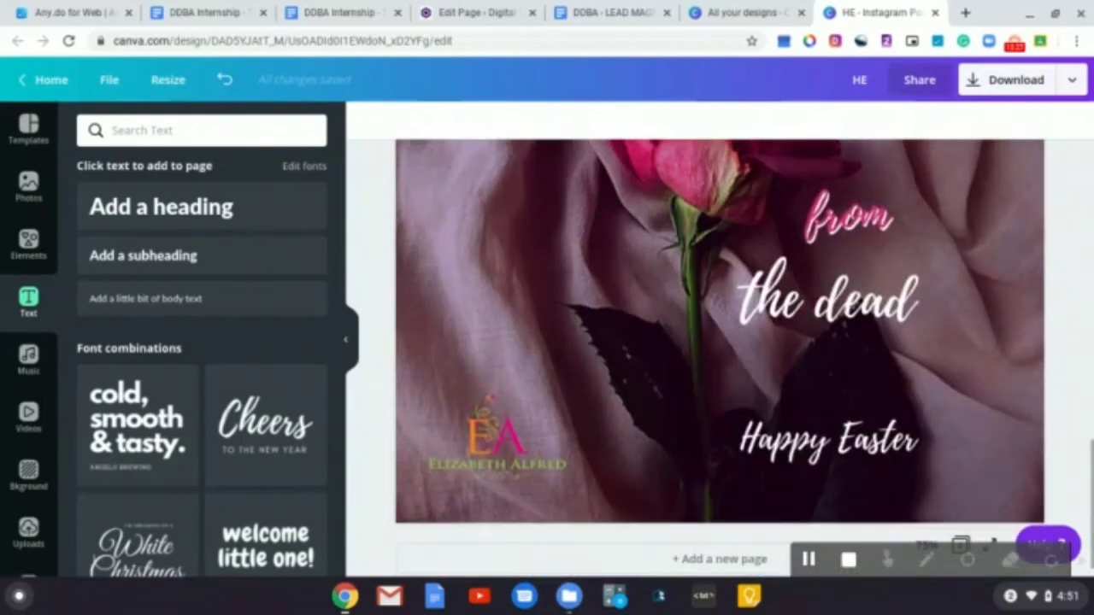
scroll(718, 342, "up", 2)
scroll(854, 222, "up", 2)
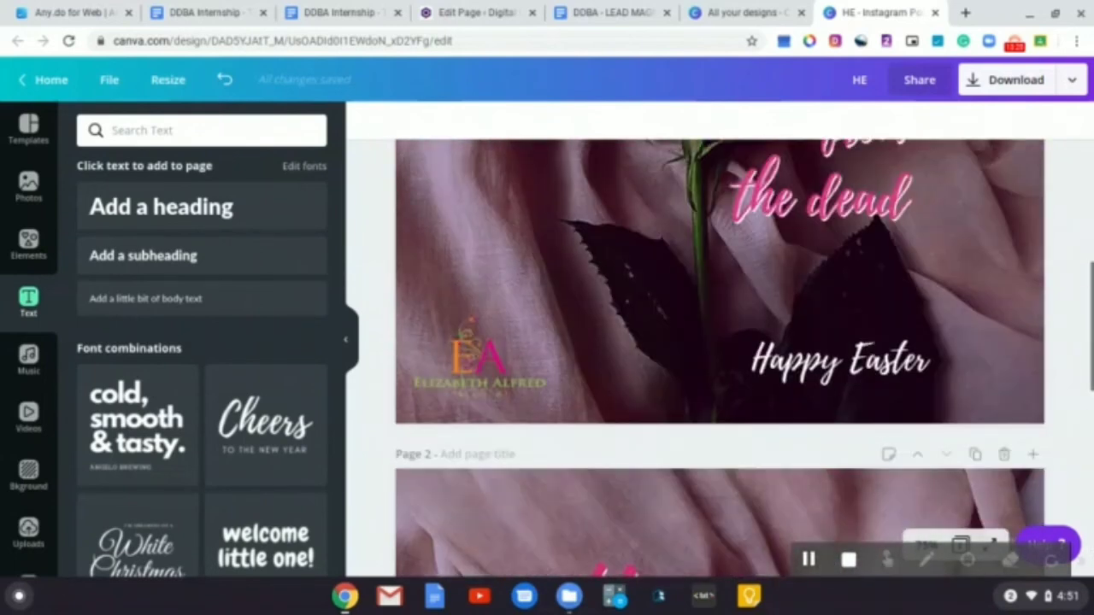
left_click(857, 208)
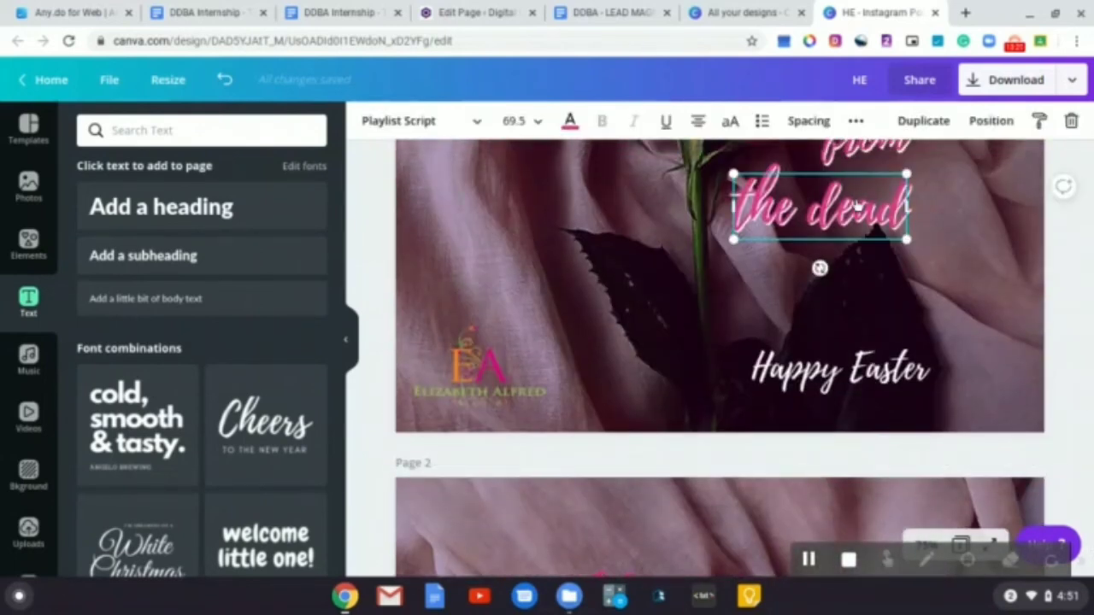
left_click(1004, 291)
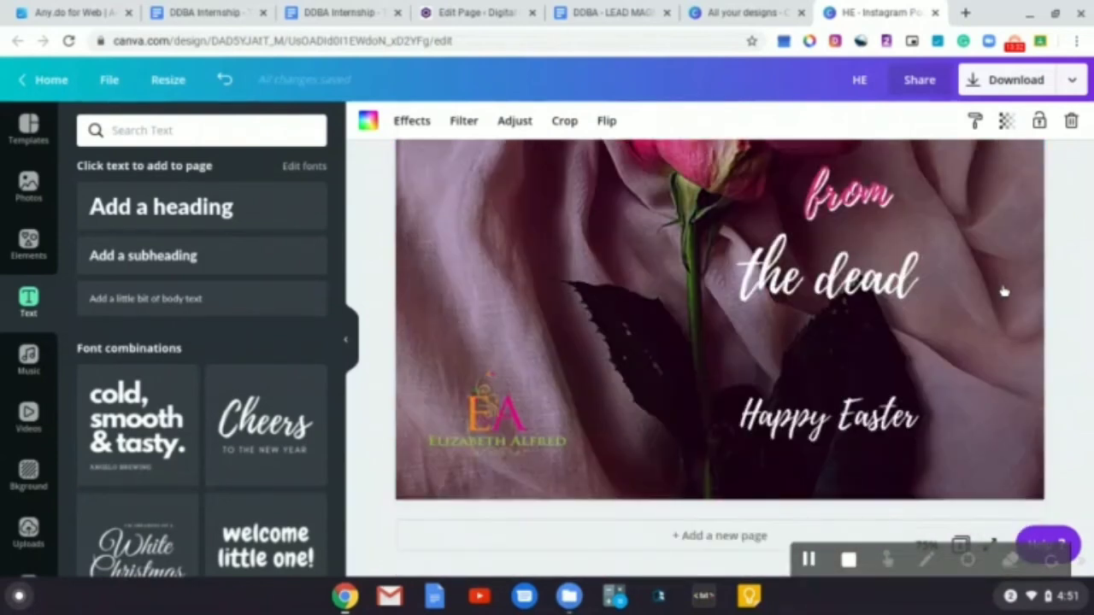
Duplicate page 2's 'the dead' text, colour the copy dark pink and offset it slightly up-left over the white original
left_click(902, 284)
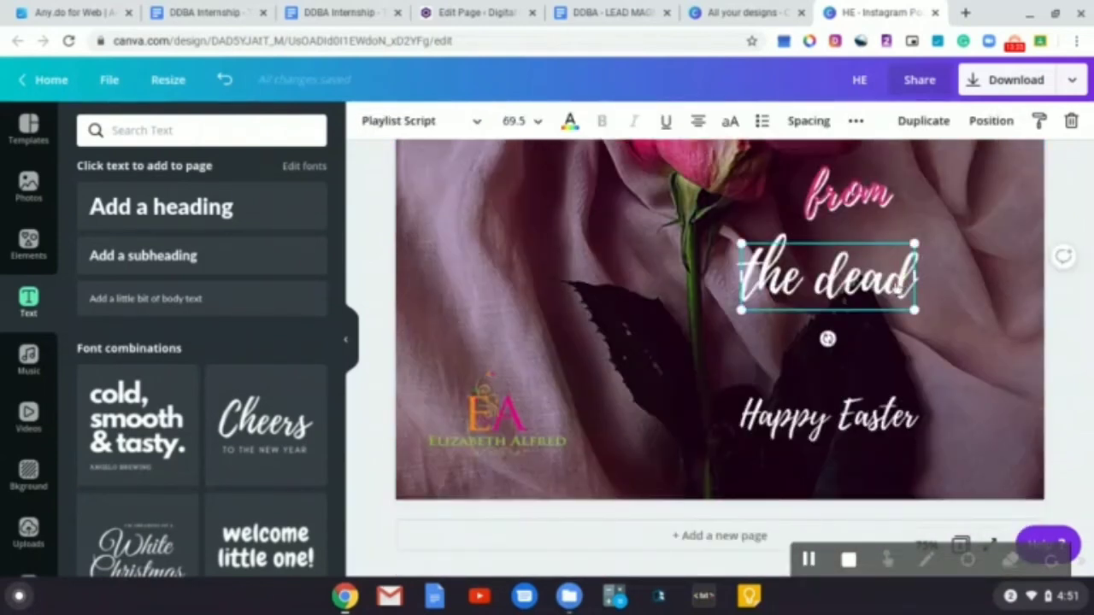
left_click(923, 121)
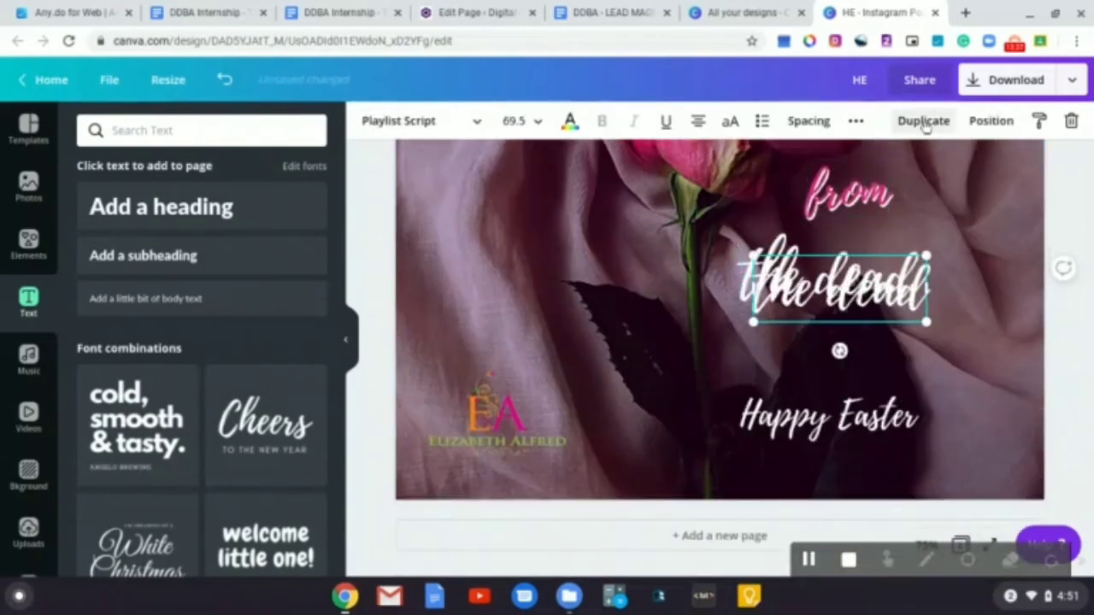
left_click(570, 122)
left_click(94, 282)
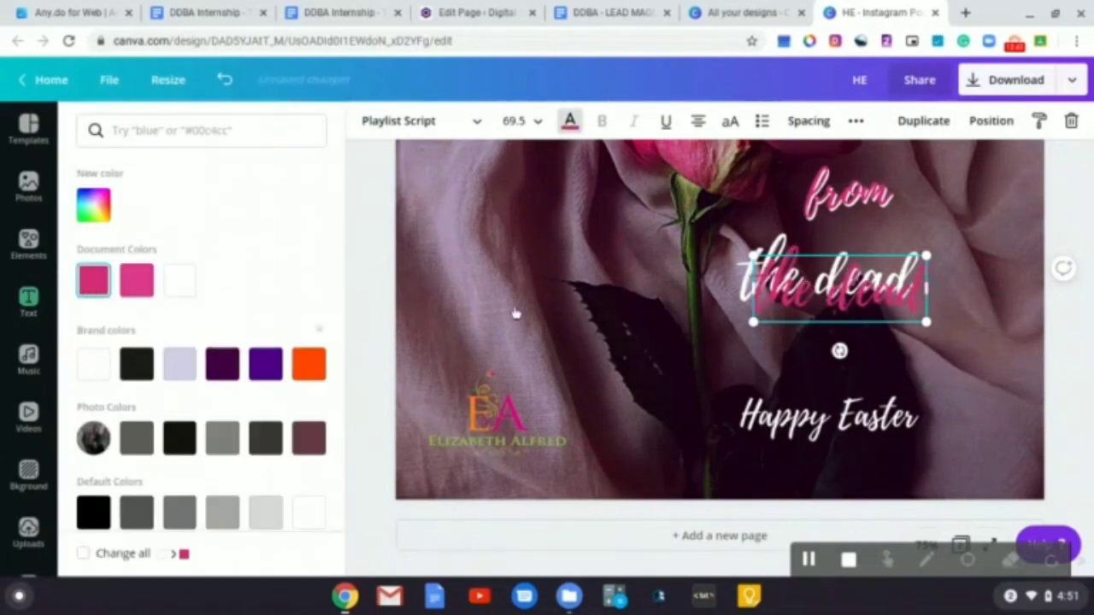
left_click_drag(827, 318, 818, 301)
key("Up")
key("Up")
key("Up")
key("Up")
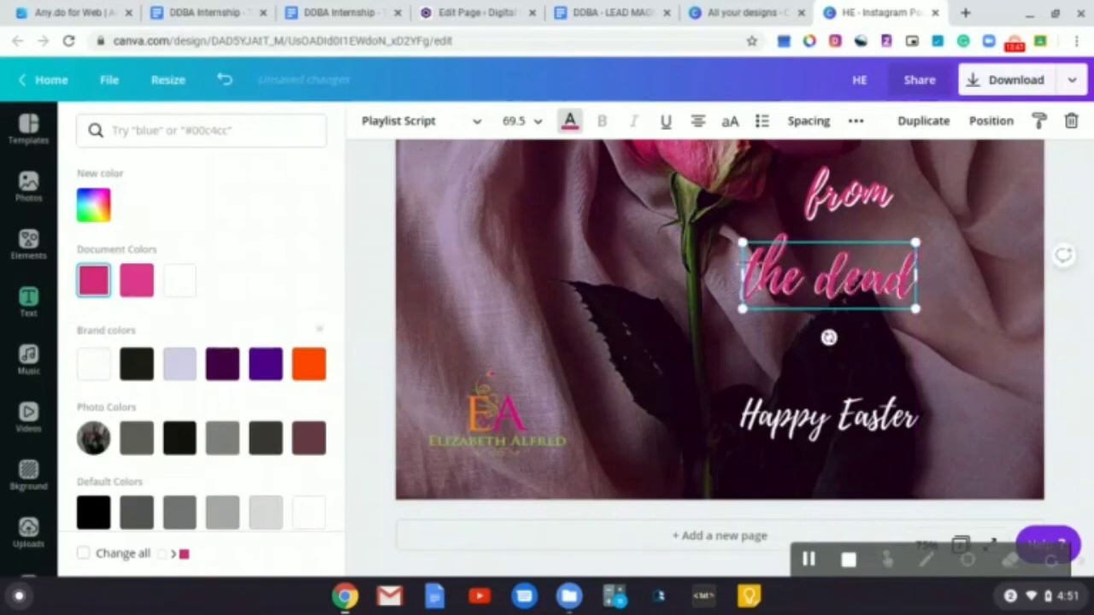
key("Left")
key("Left")
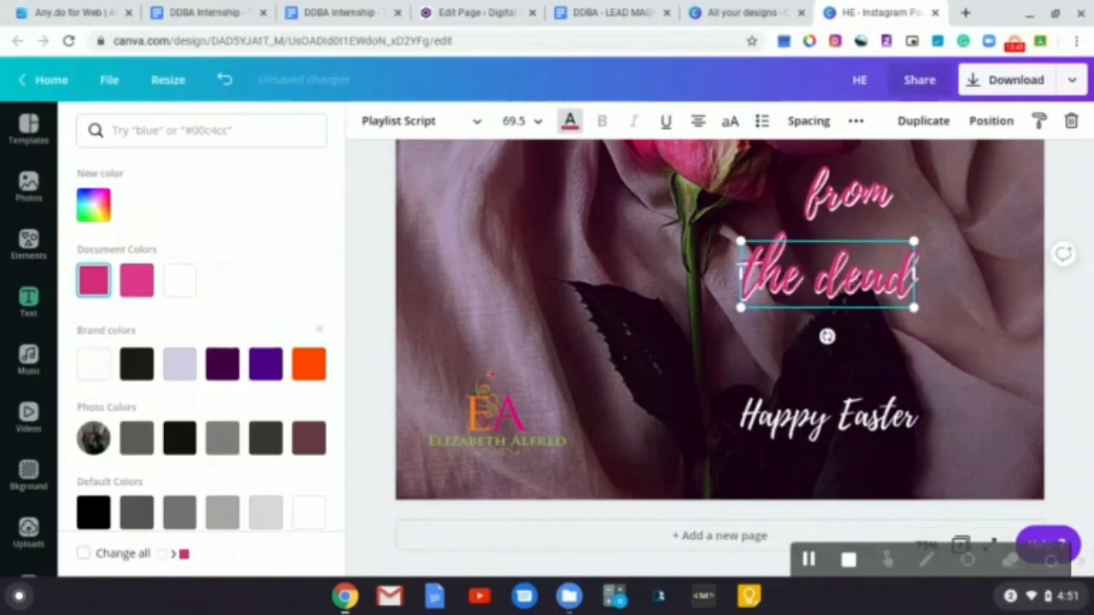
left_click(1065, 340)
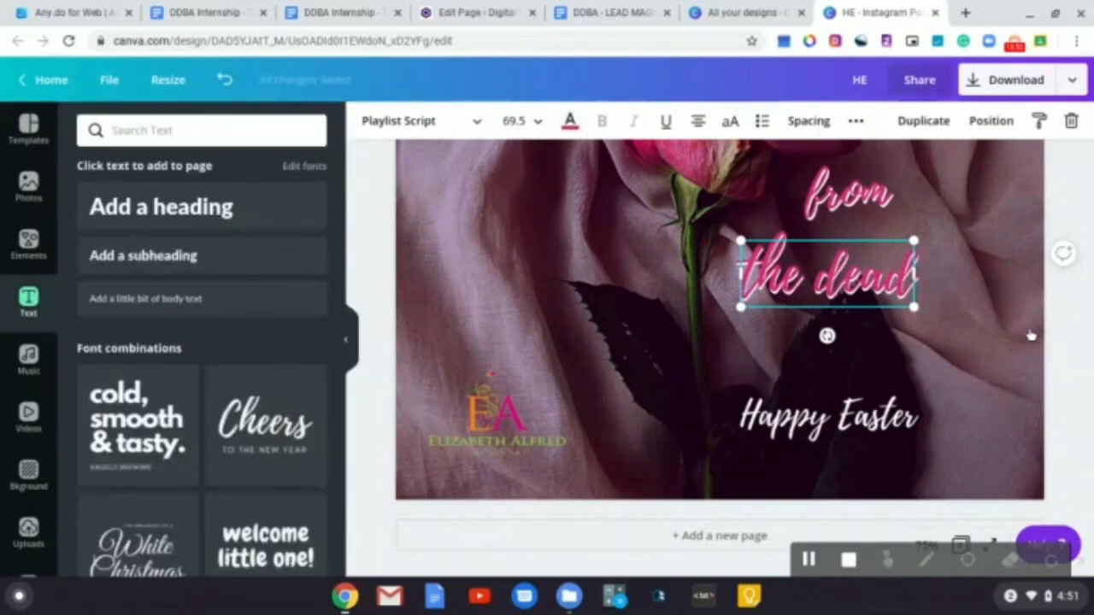
left_click(1036, 336)
Preview the finished page 2 design in full screen
scroll(974, 311, "up", 3)
scroll(974, 311, "down", 4)
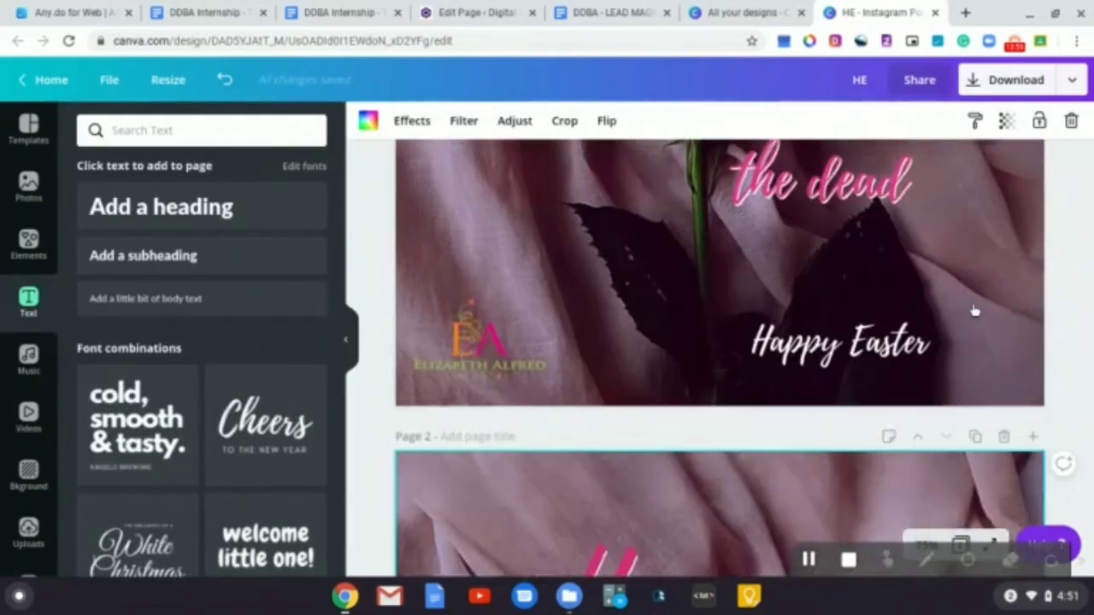
scroll(972, 310, "up", 5)
scroll(972, 310, "down", 6)
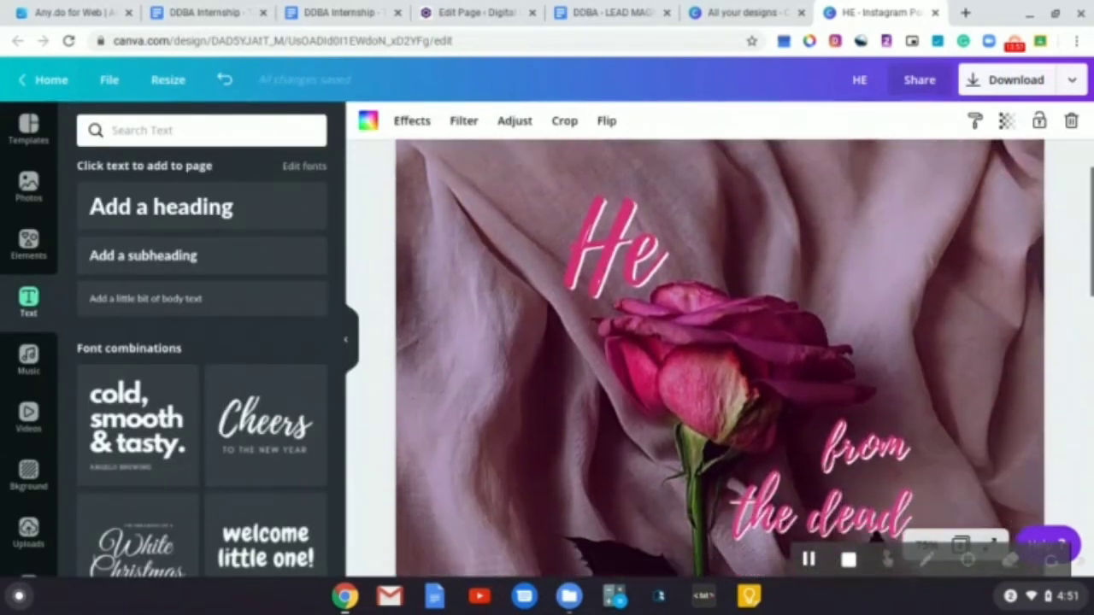
scroll(721, 357, "down", 5)
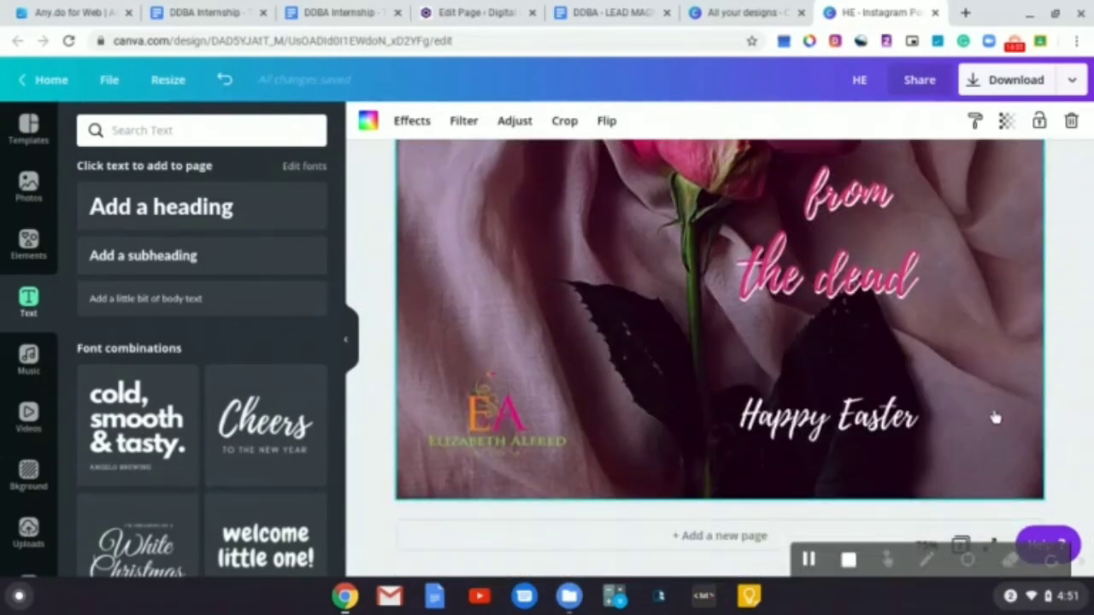
left_click(987, 543)
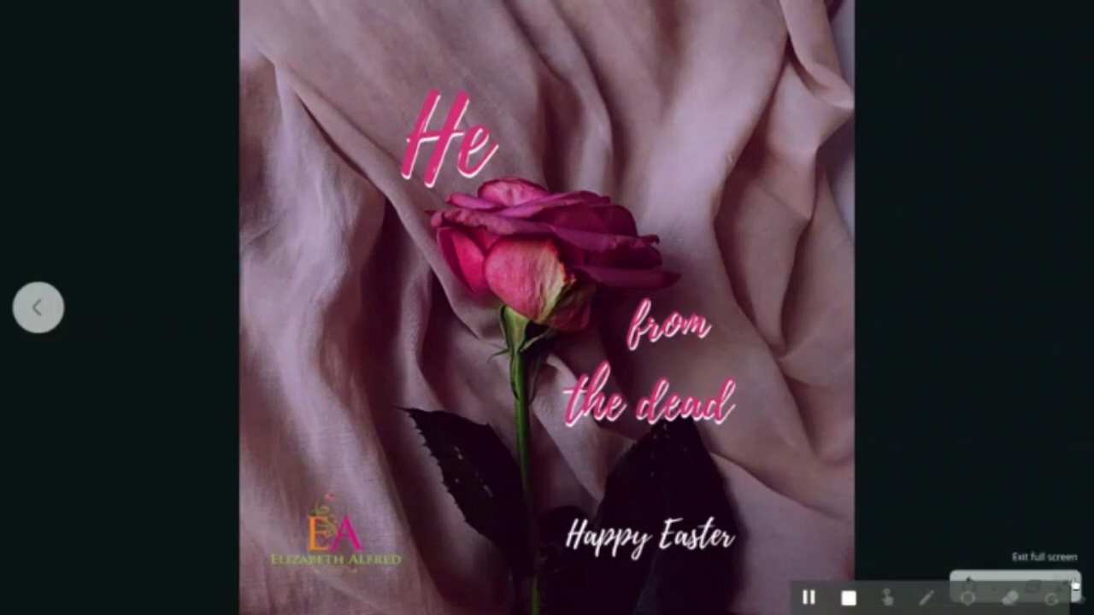
left_click(1073, 587)
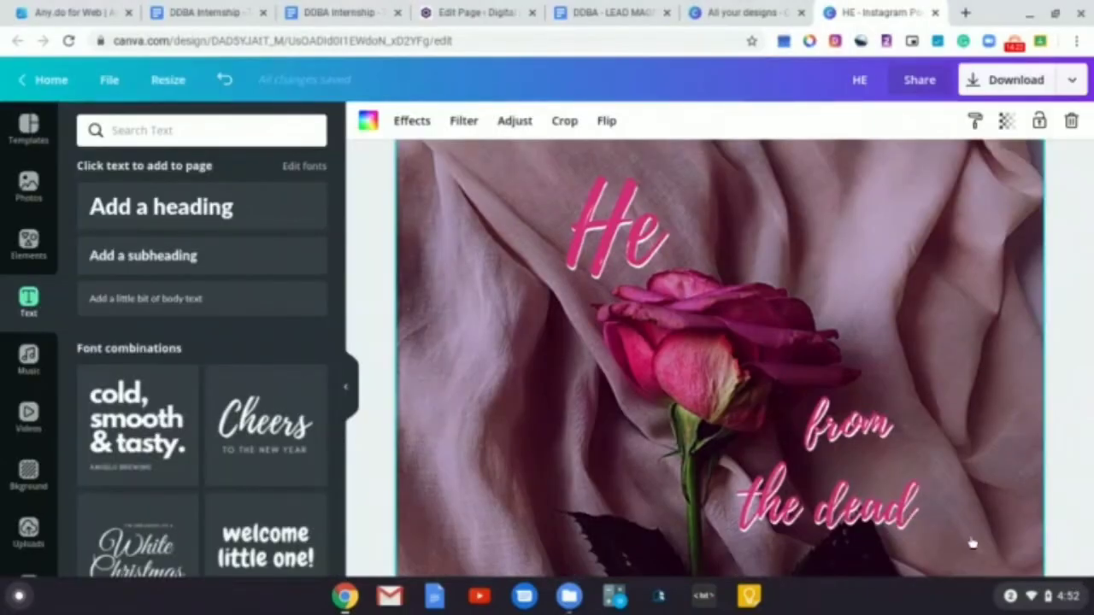
Zoom the canvas to fit so both pages can be compared
scroll(972, 543, "down", 3)
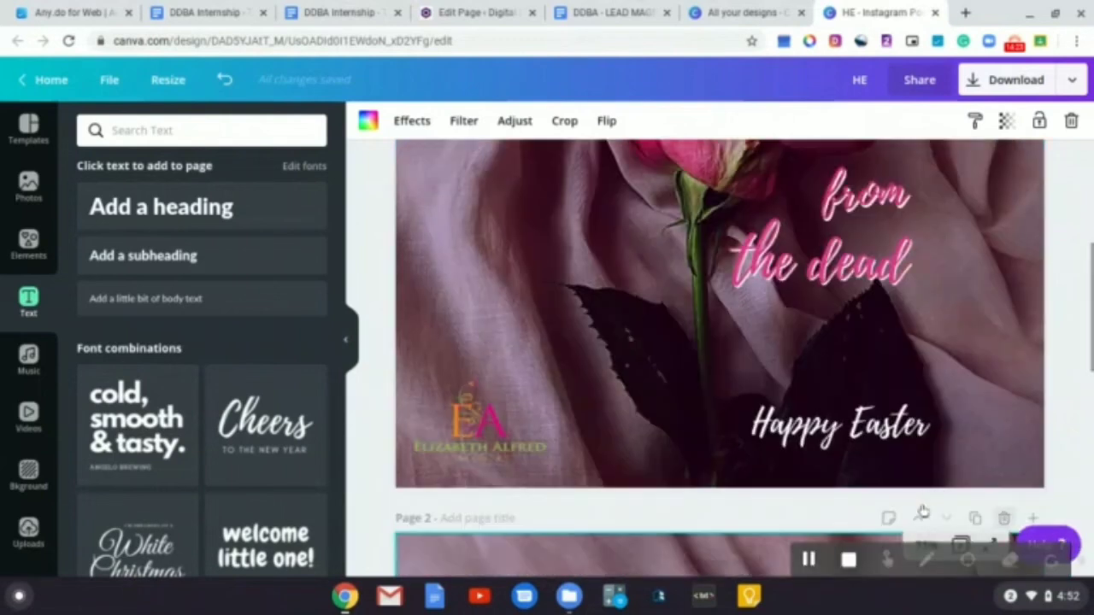
left_click(925, 544)
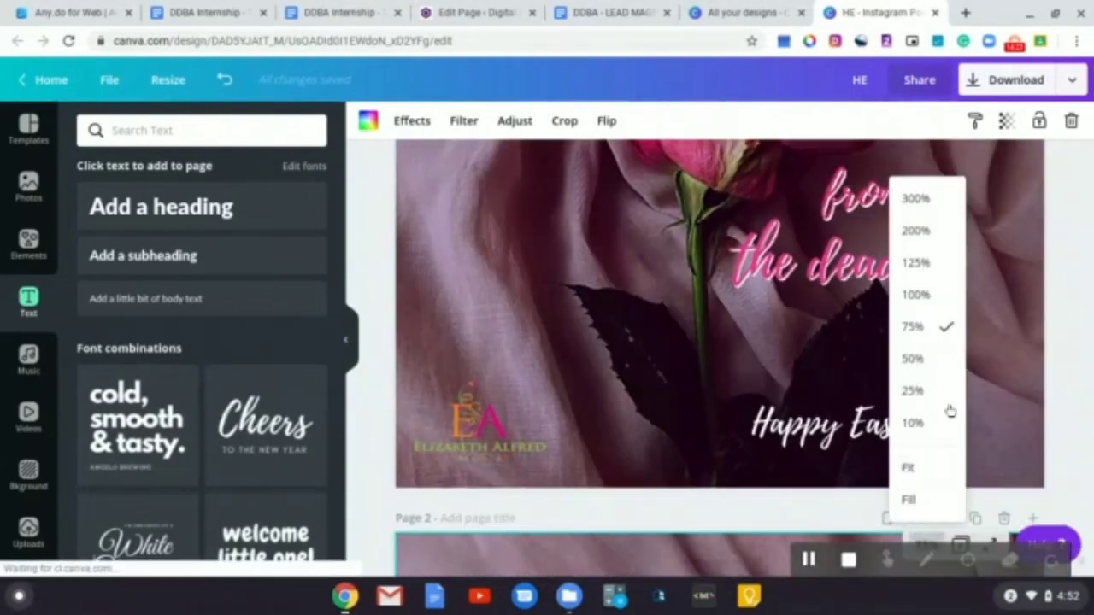
left_click(912, 358)
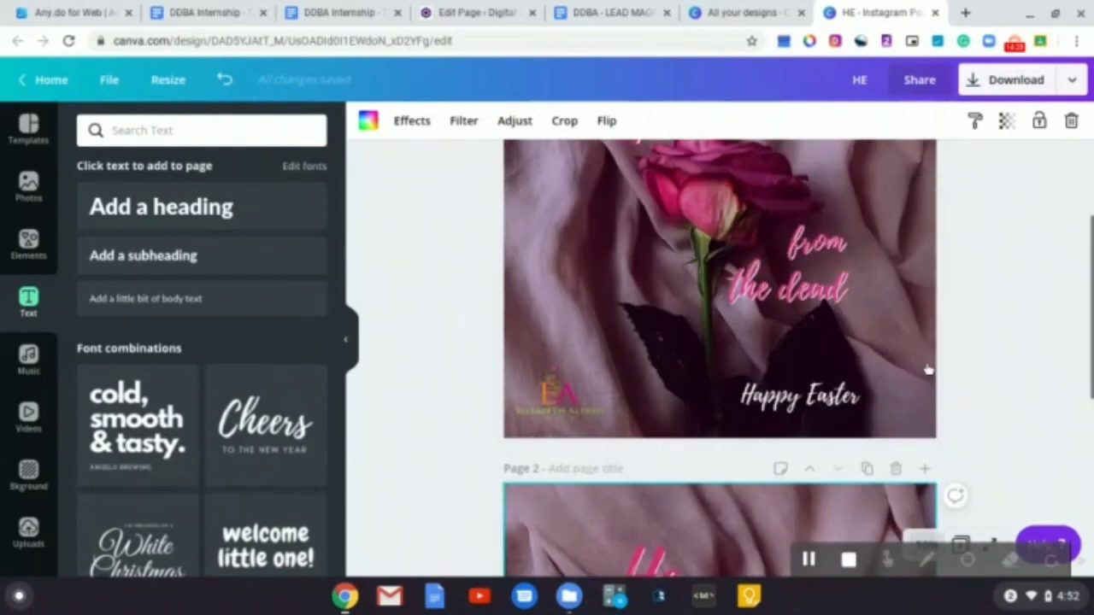
left_click(924, 545)
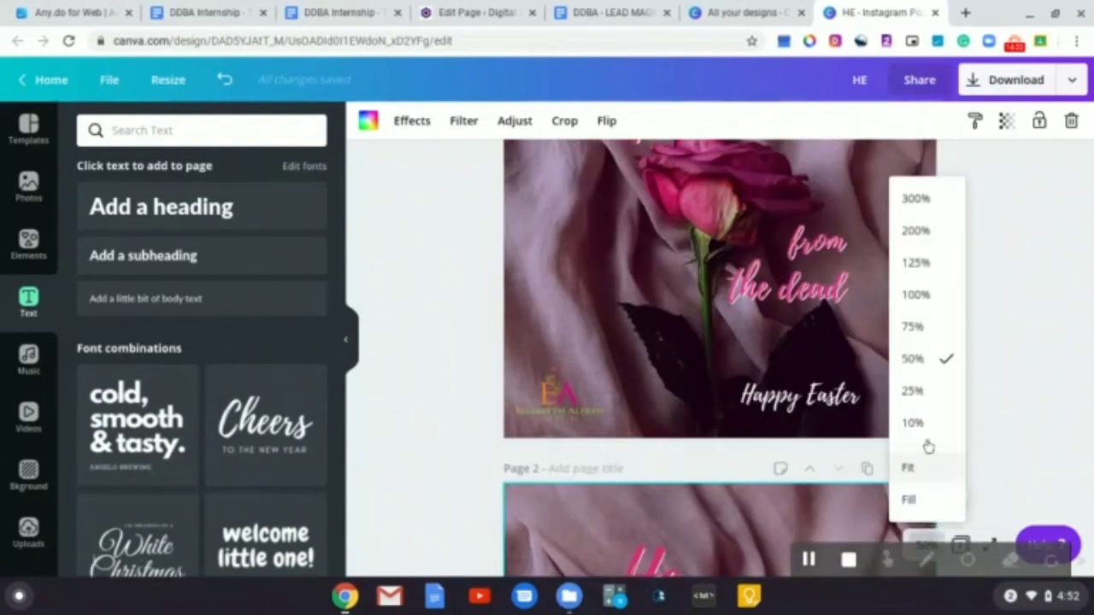
left_click(928, 470)
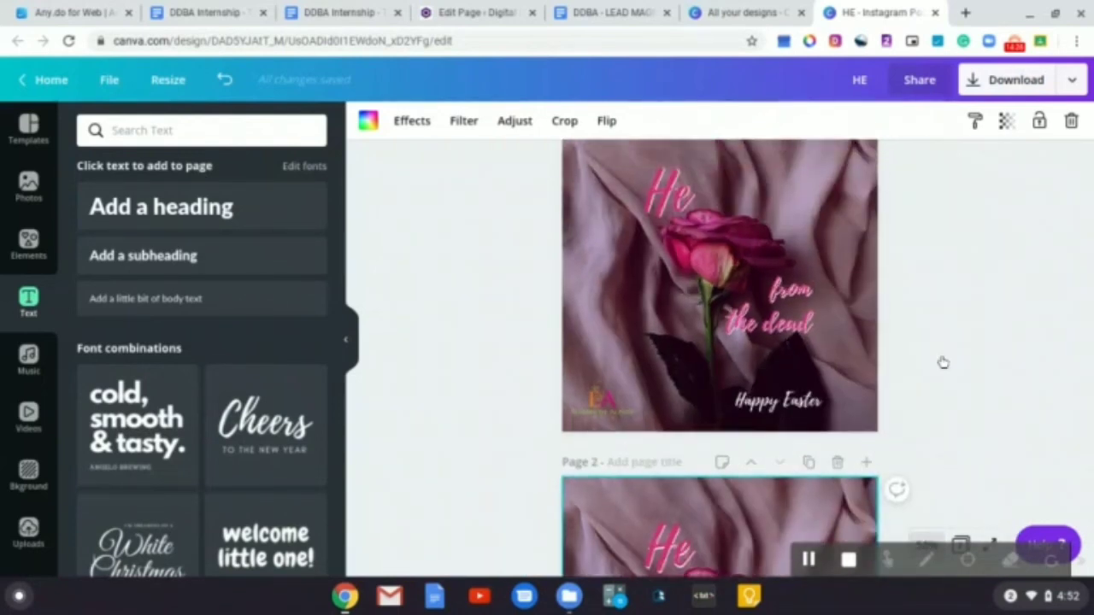
scroll(944, 362, "down", 5)
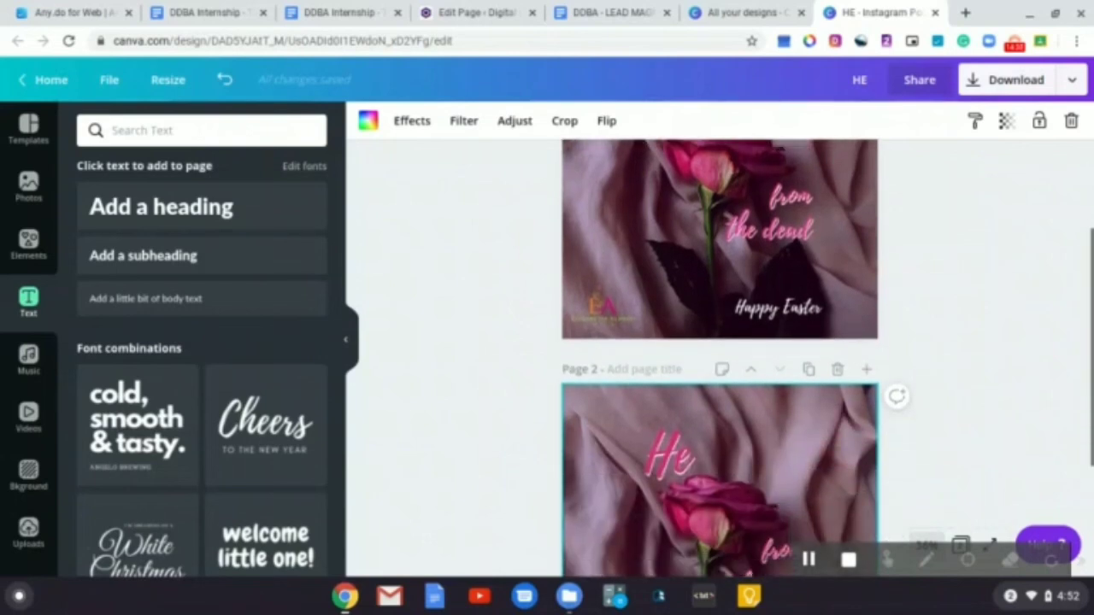
scroll(948, 316, "up", 5)
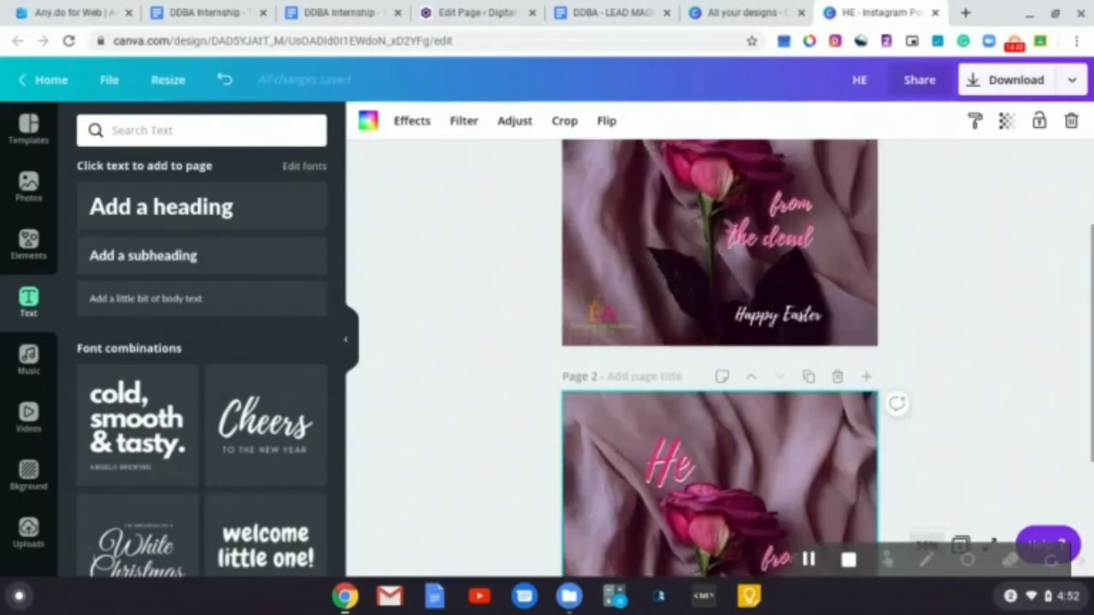
Download only page 2 as a PNG, saving it as 'EA Graphics.png'
left_click(1071, 81)
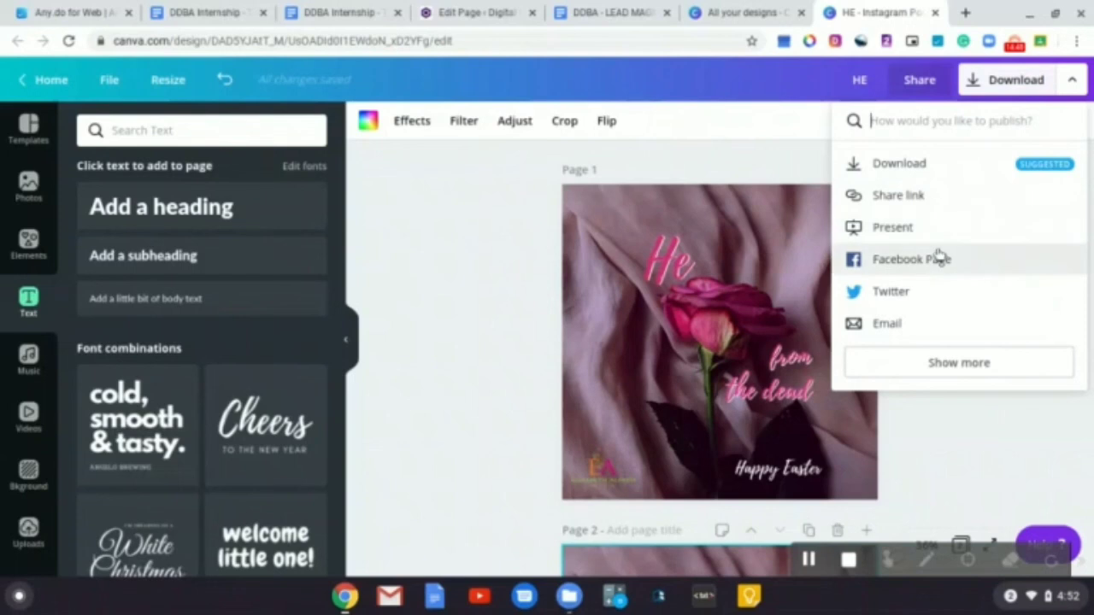
left_click(918, 170)
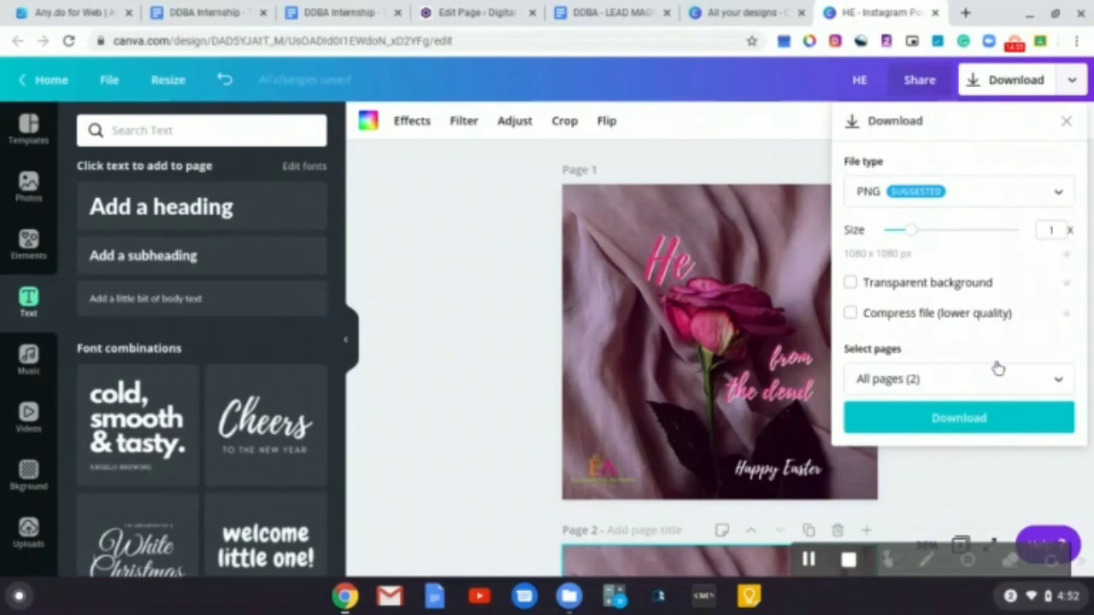
left_click(1057, 385)
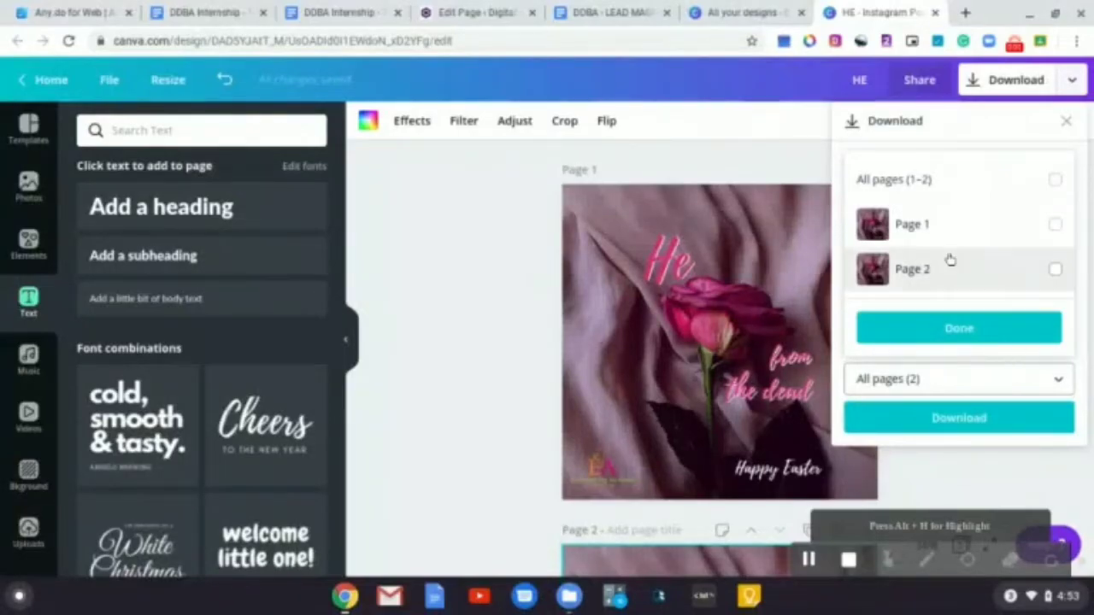
left_click(1056, 270)
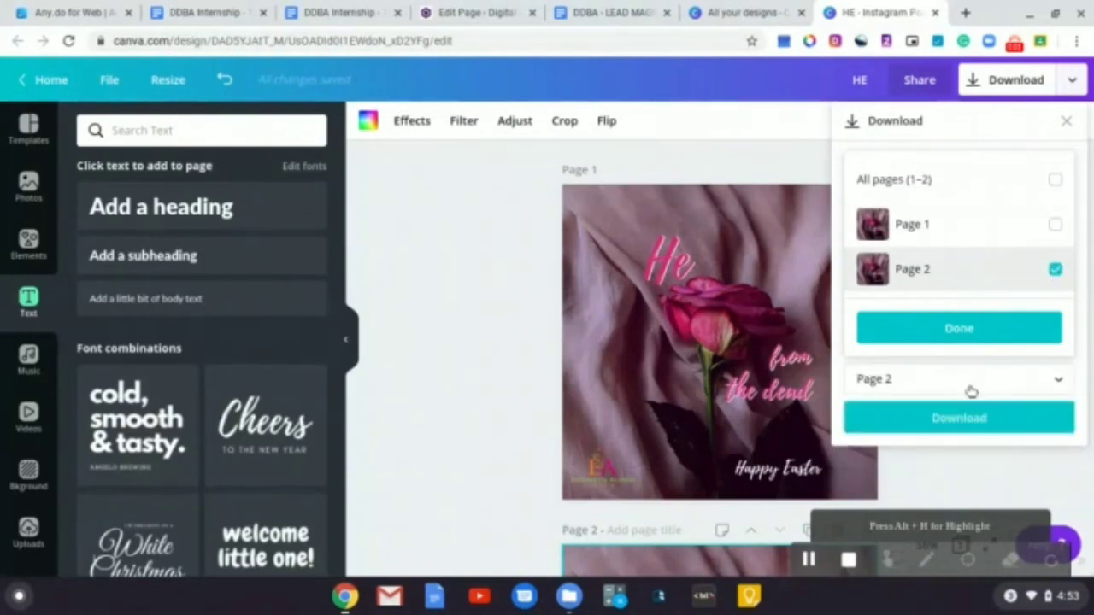
left_click(987, 333)
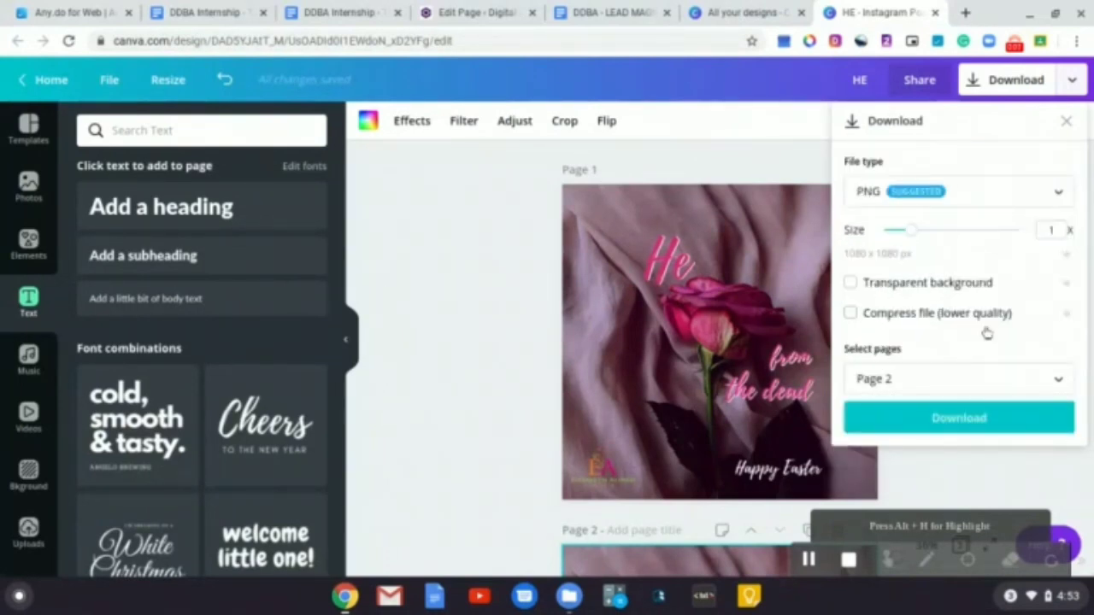
left_click(994, 423)
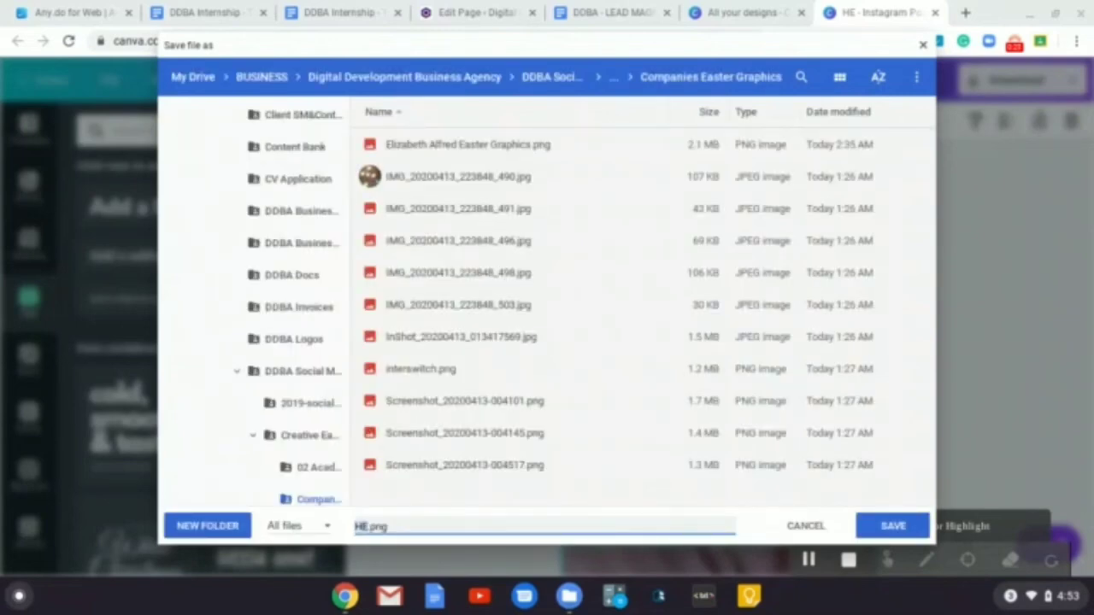
type("EA G")
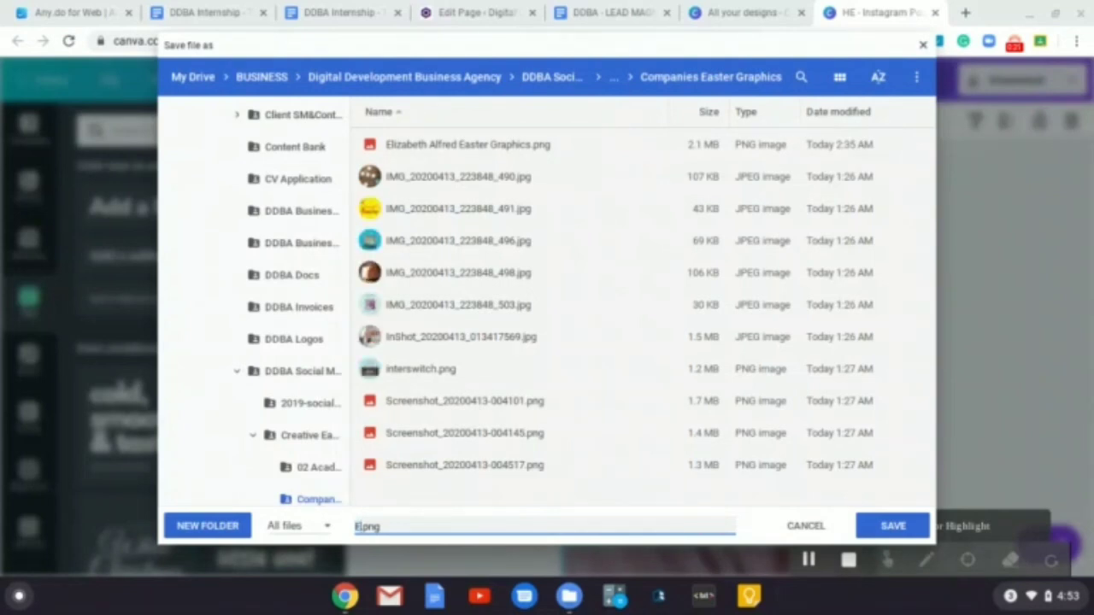
type("raphics")
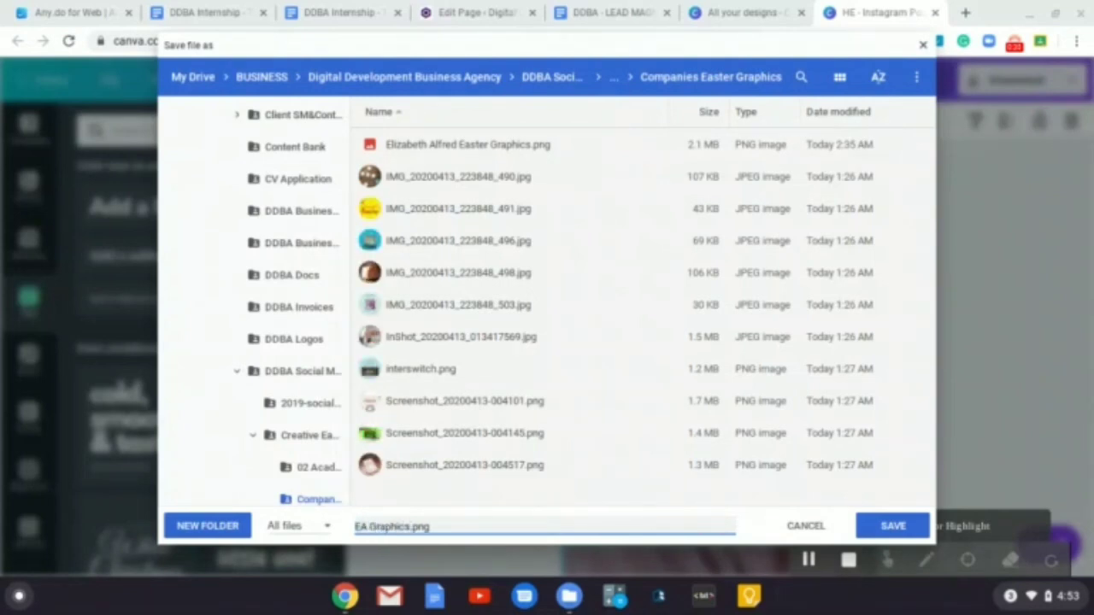
left_click(889, 525)
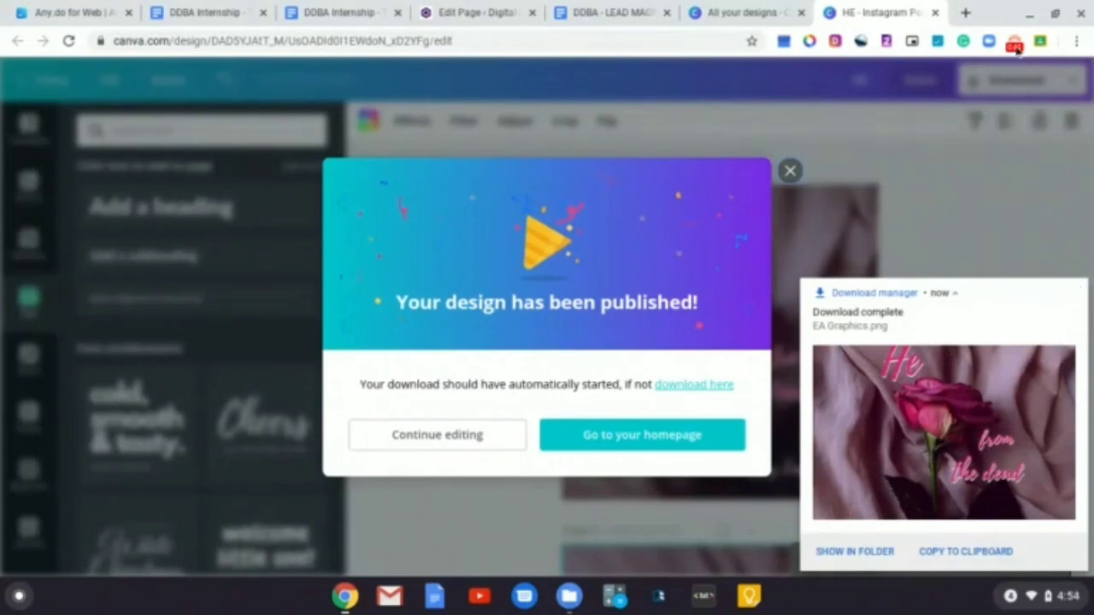
left_click(1014, 44)
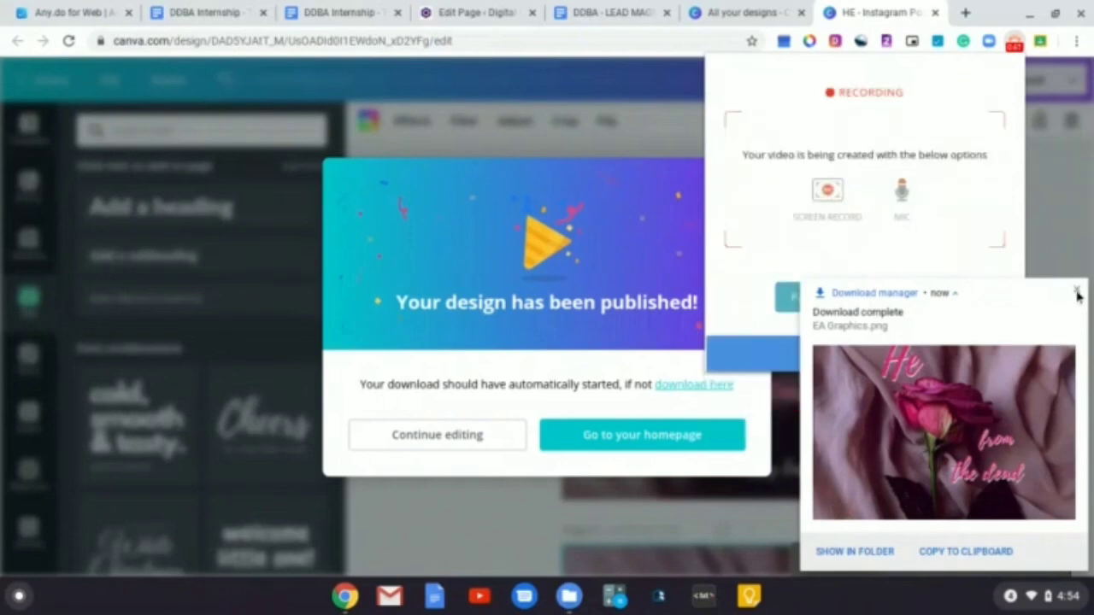
left_click(1078, 293)
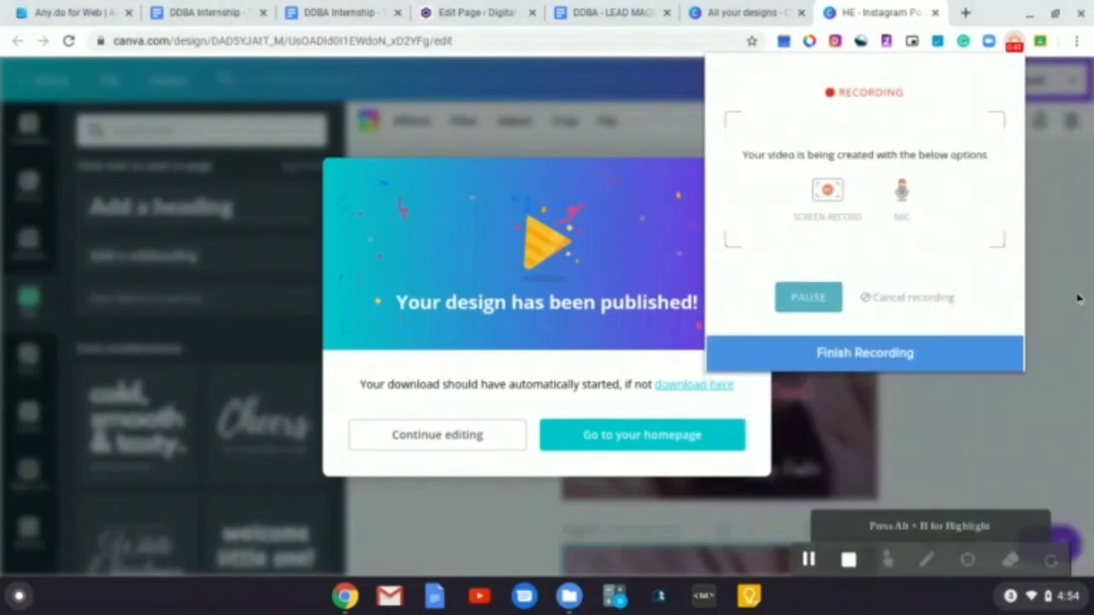